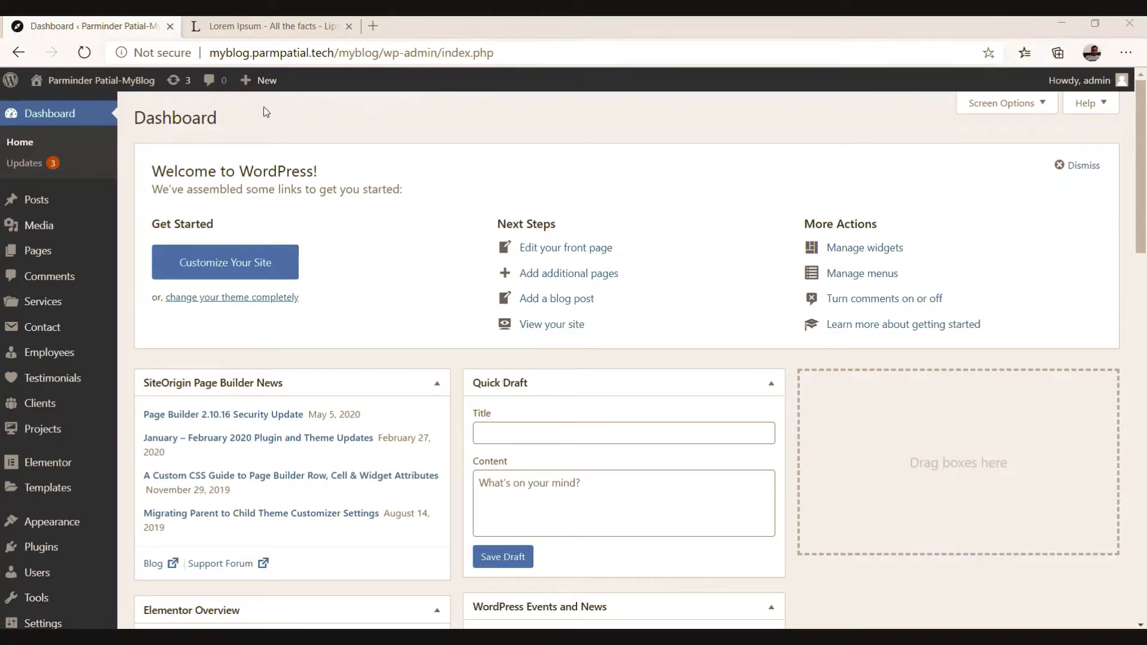
Step: Create a new page titled "About Us"
mouse_move(256, 86)
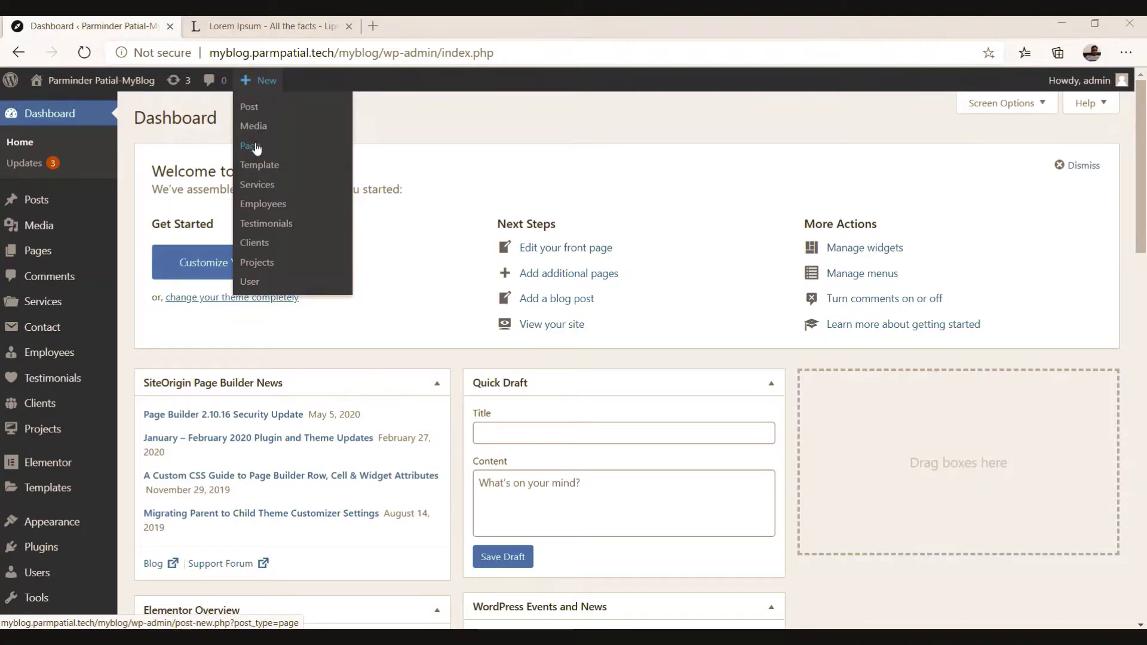
mouse_move(34, 259)
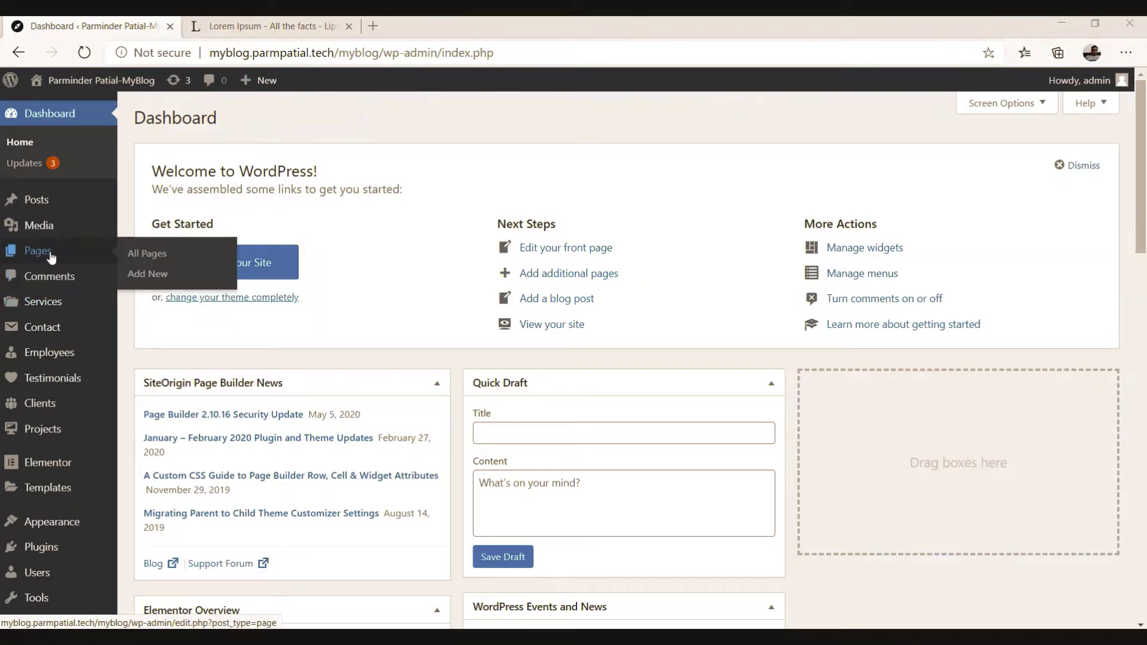
click(157, 277)
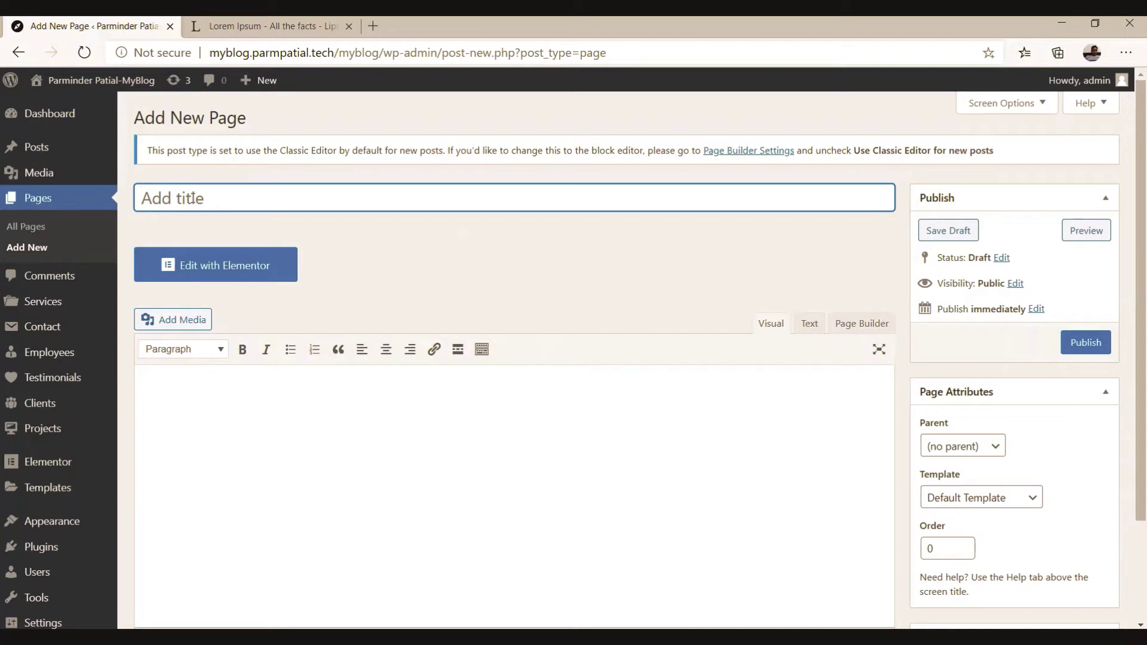
text(About)
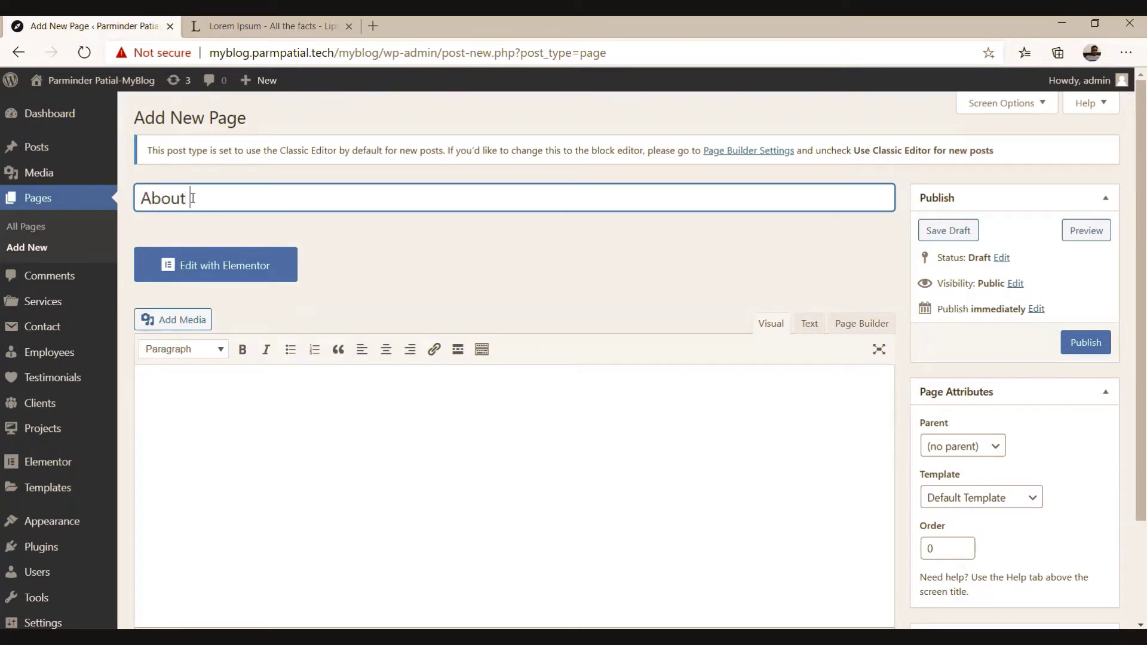
text( Us)
click(406, 272)
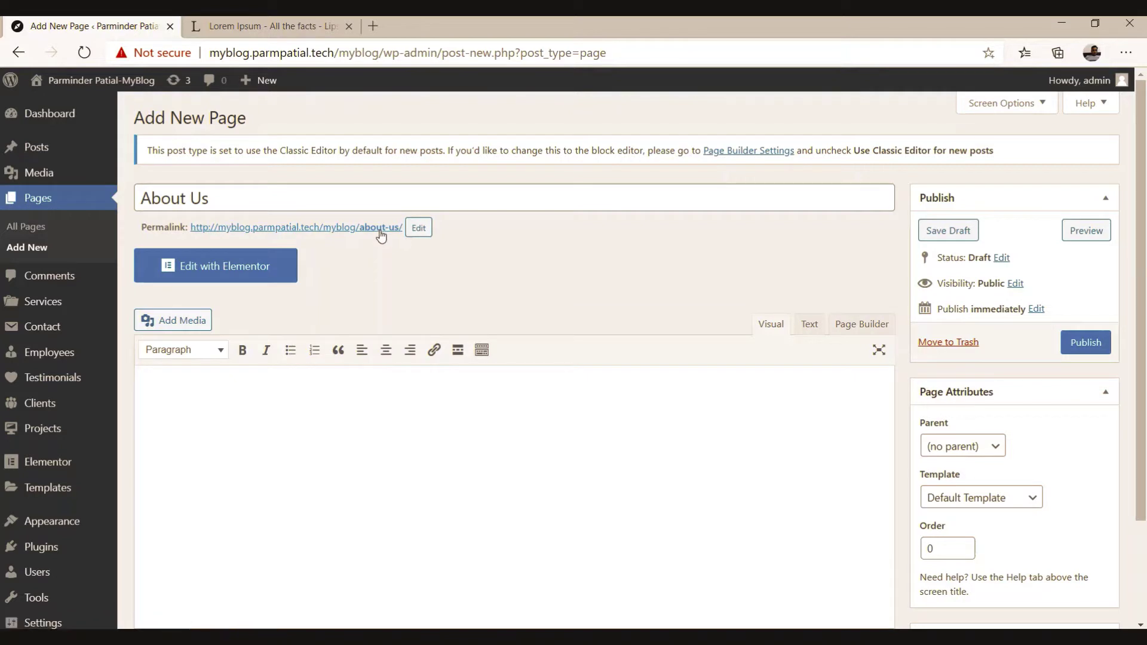
Step: Keep "about-us" as the page's permalink slug and open the page for editing with Elementor
click(419, 229)
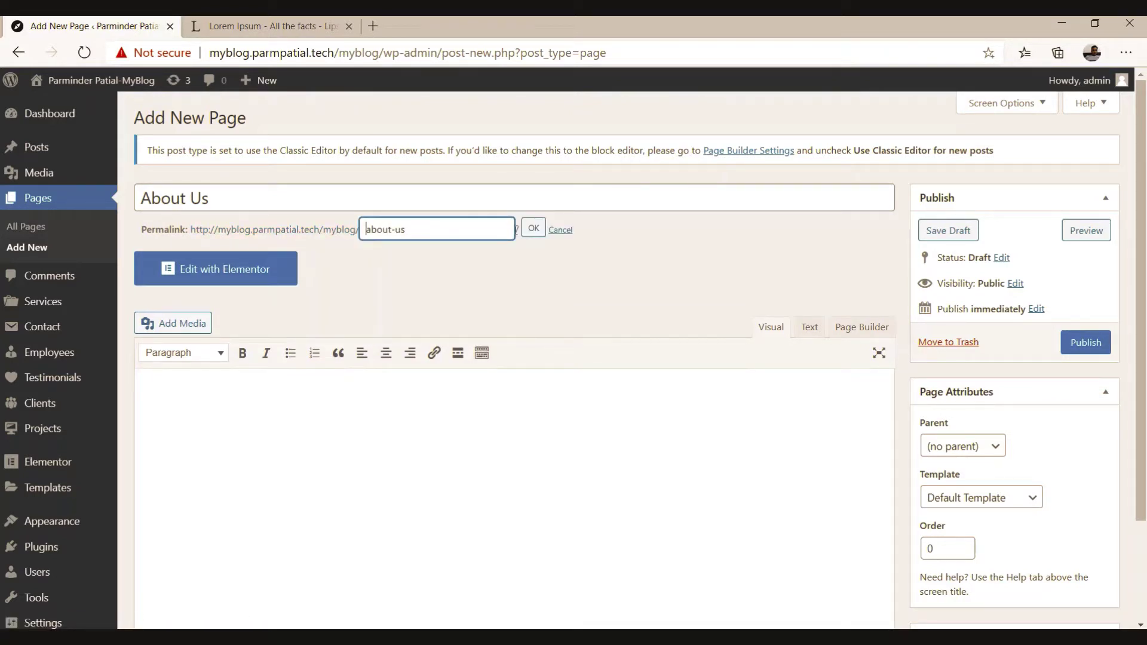
click(533, 229)
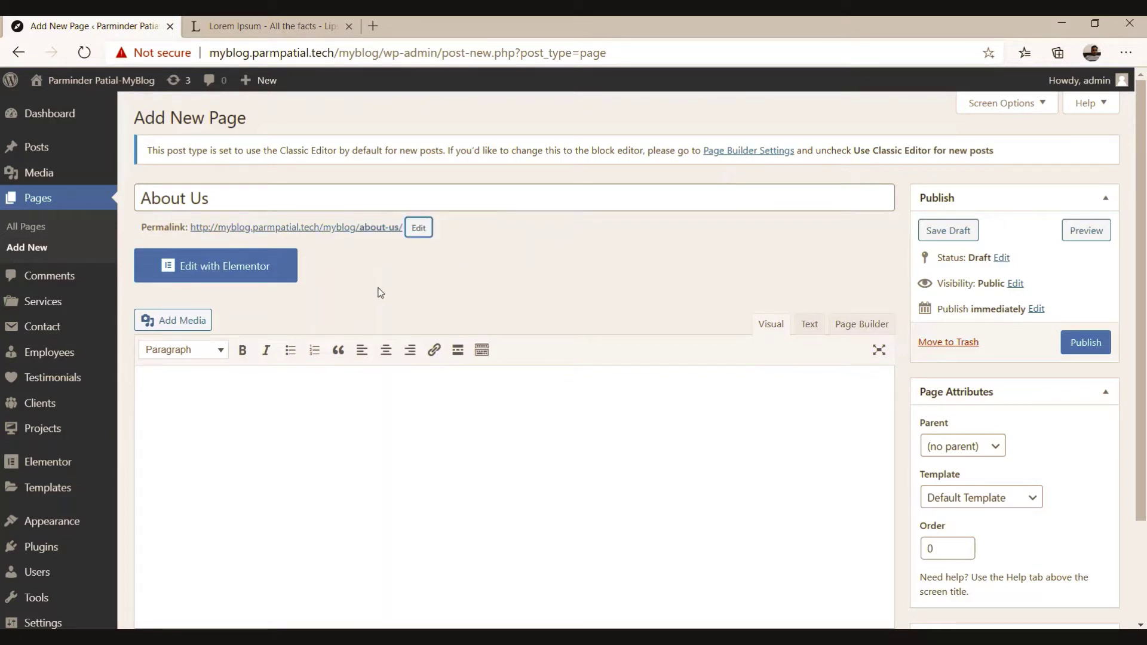
click(233, 271)
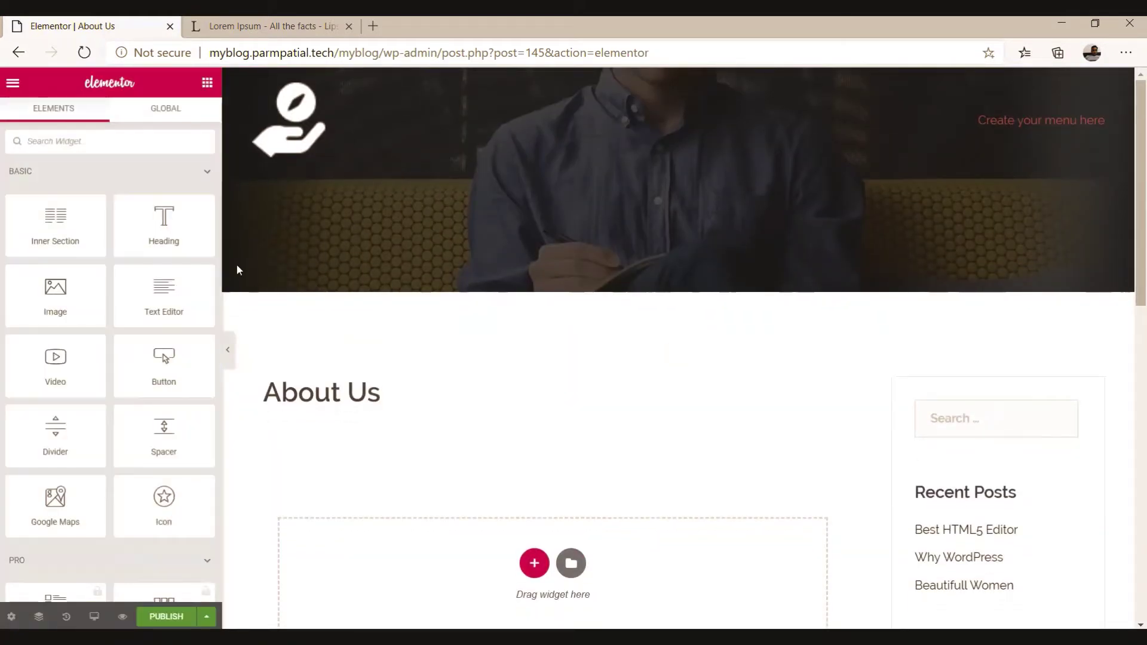
scroll(566, 392, down, 1)
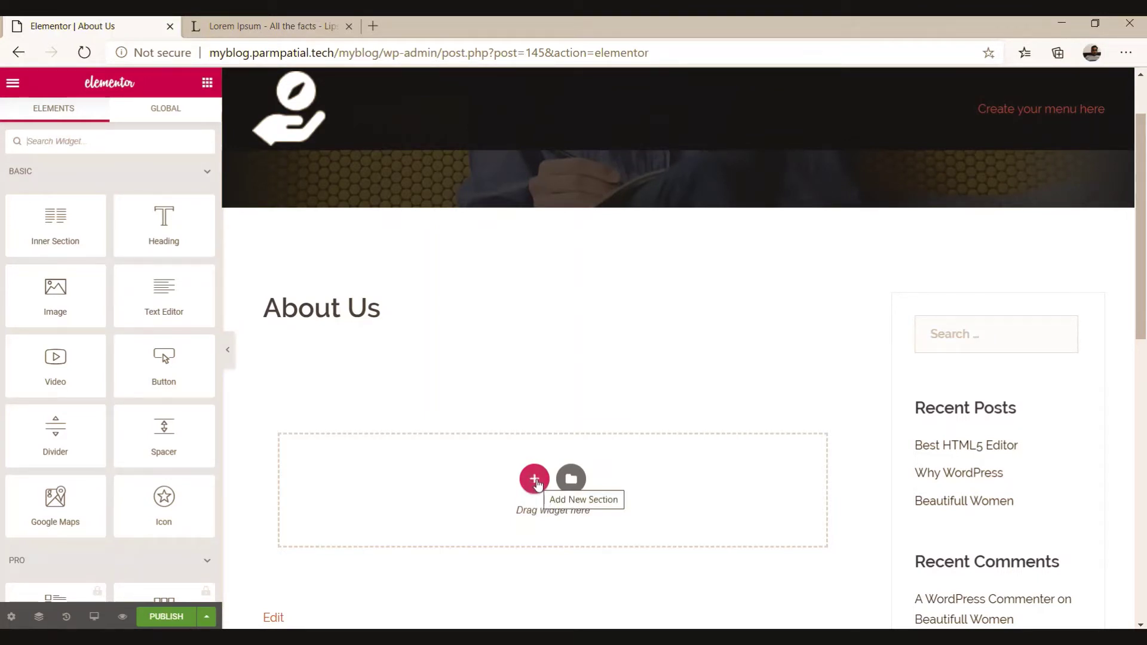
click(534, 479)
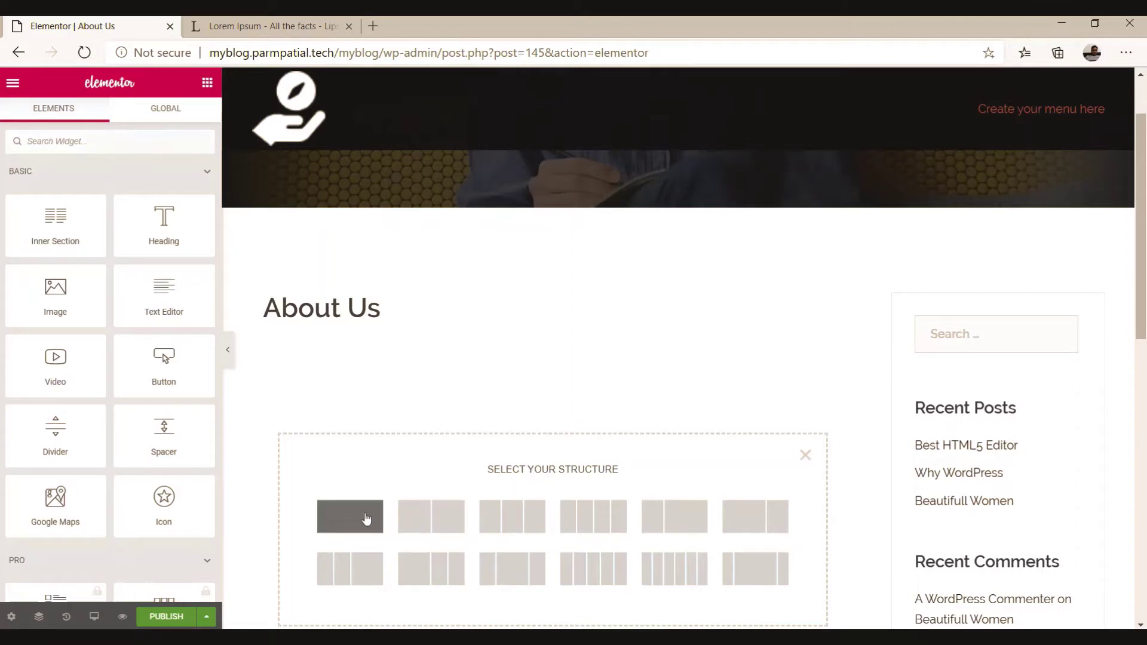
click(366, 517)
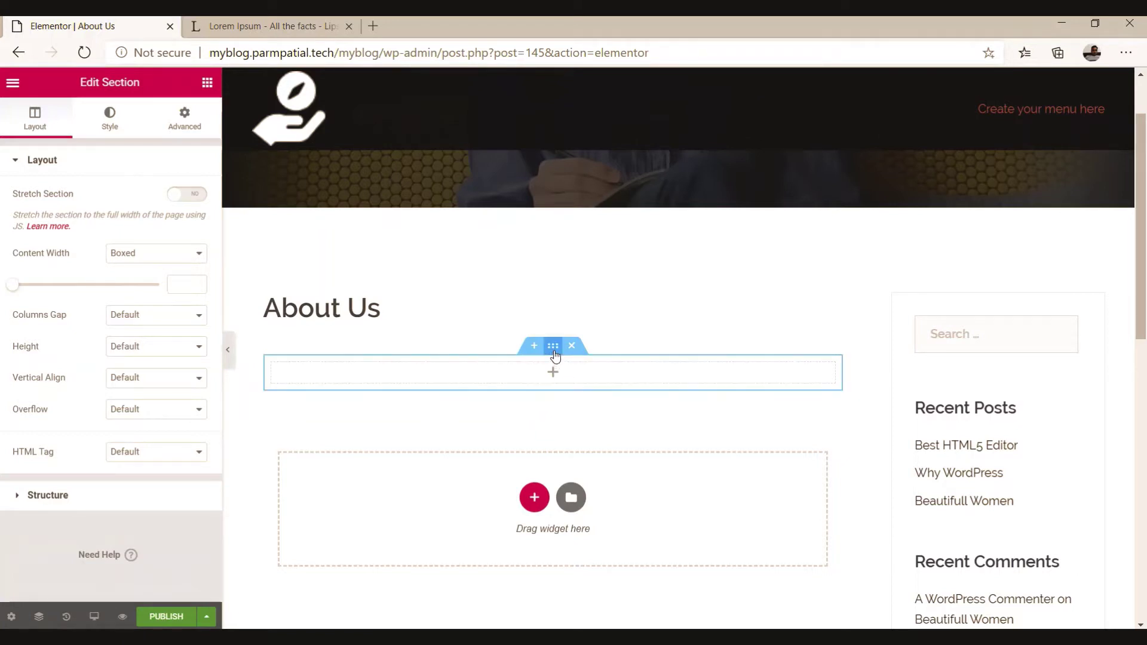
click(571, 345)
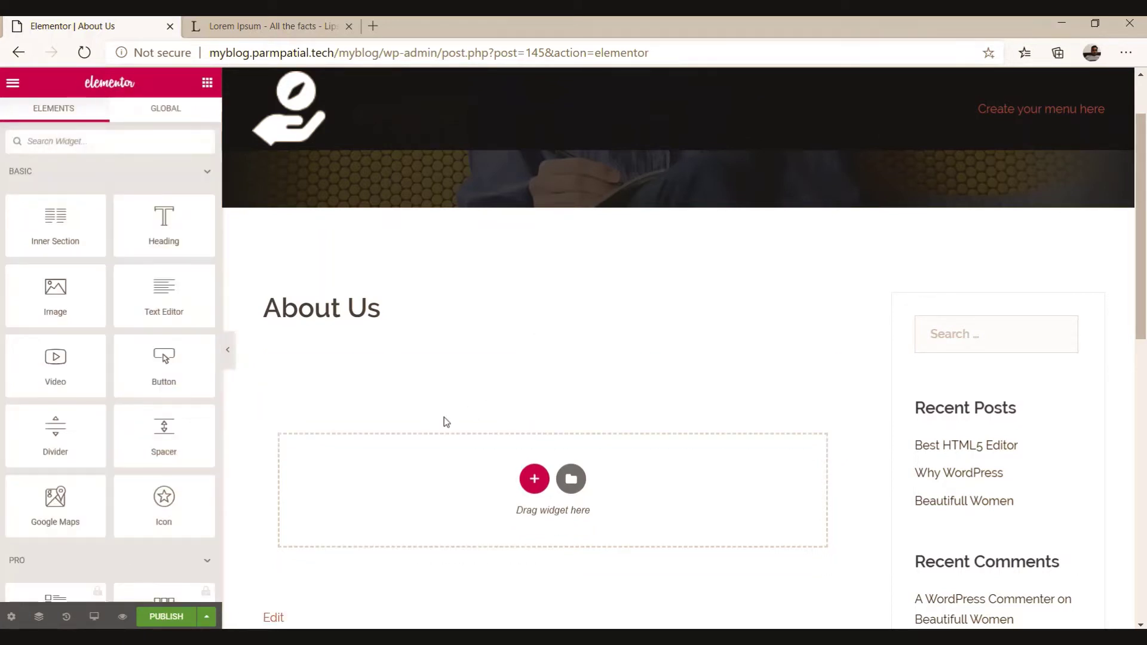
Step: Add a two-column section with a narrow first and wide second column, and place an Image widget in the narrow column
click(534, 479)
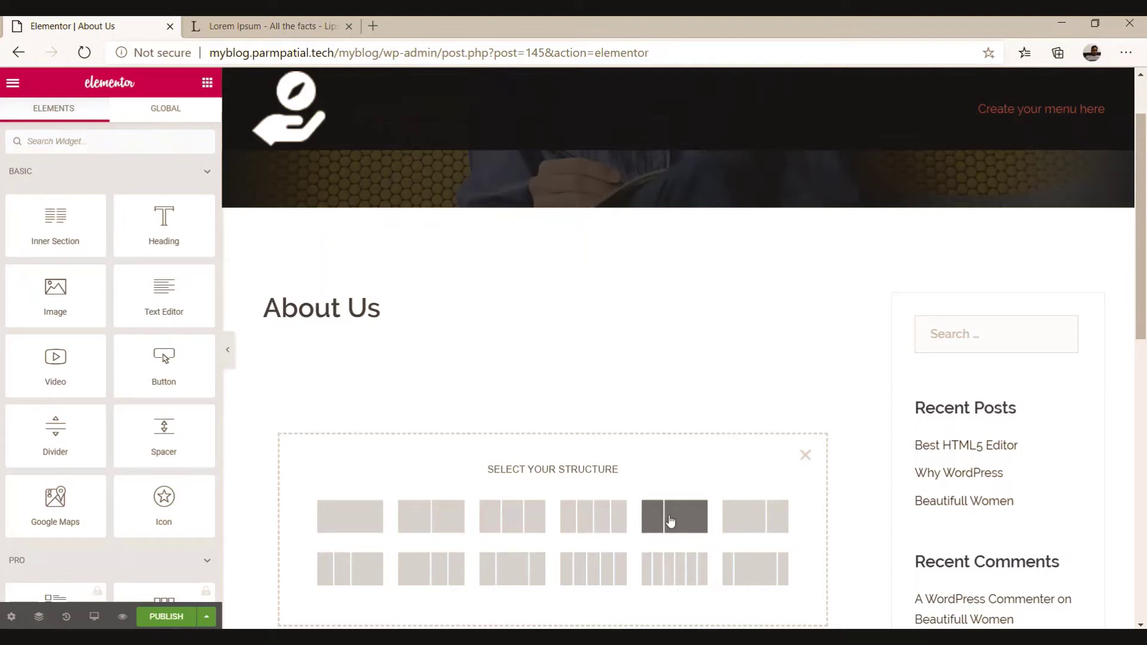
click(669, 520)
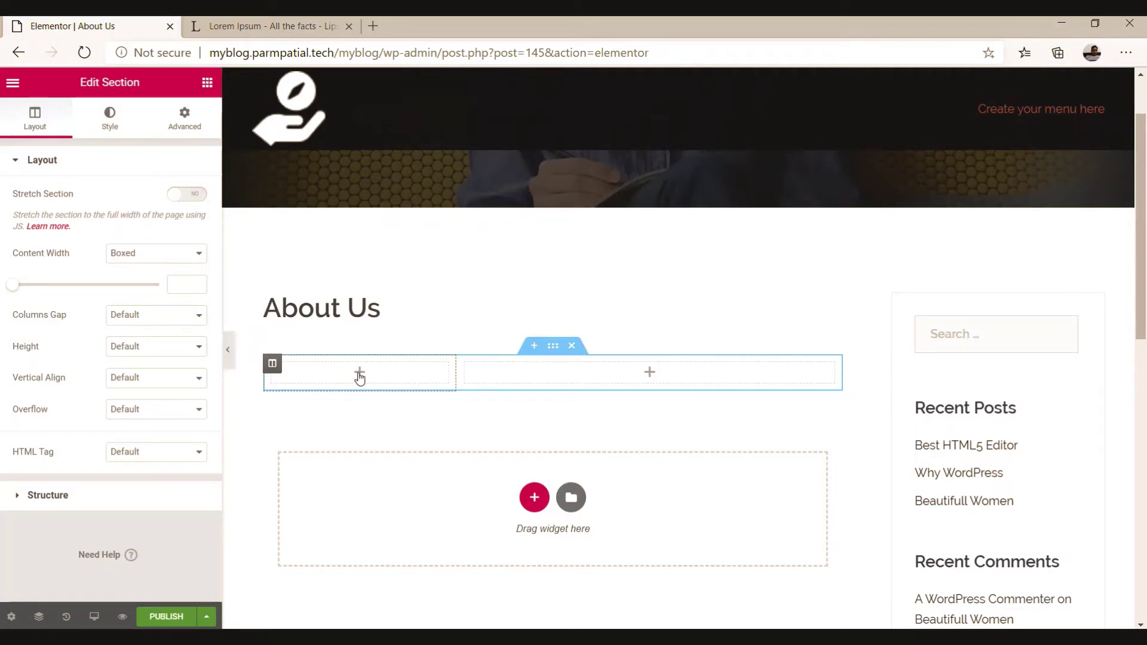
click(360, 374)
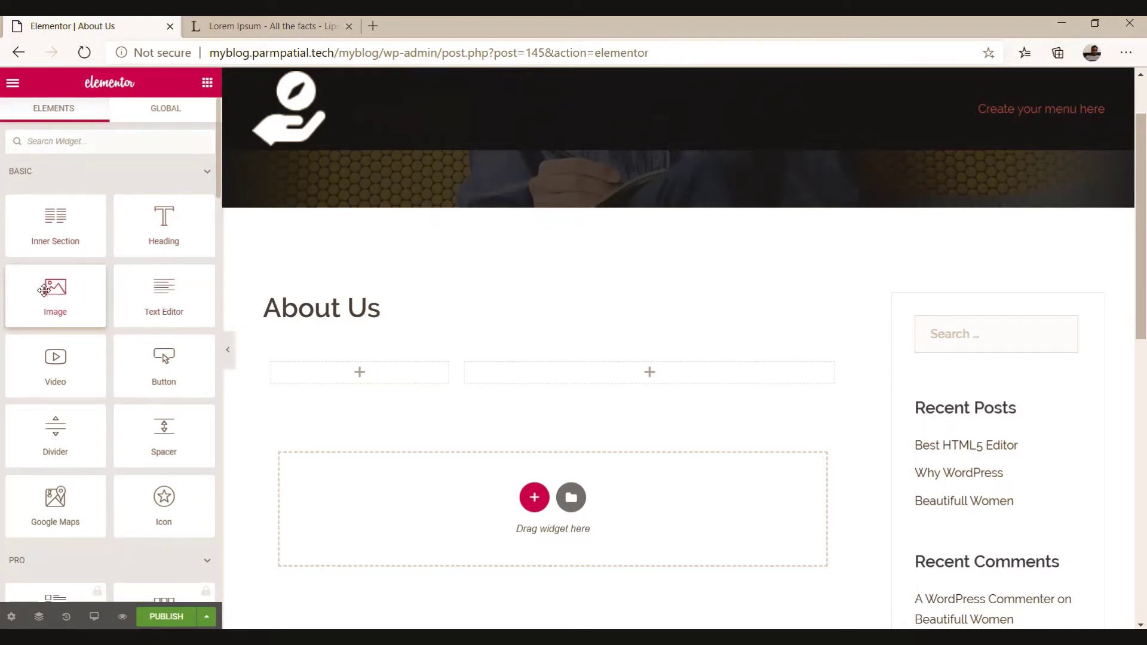
drag(43, 287, 356, 369)
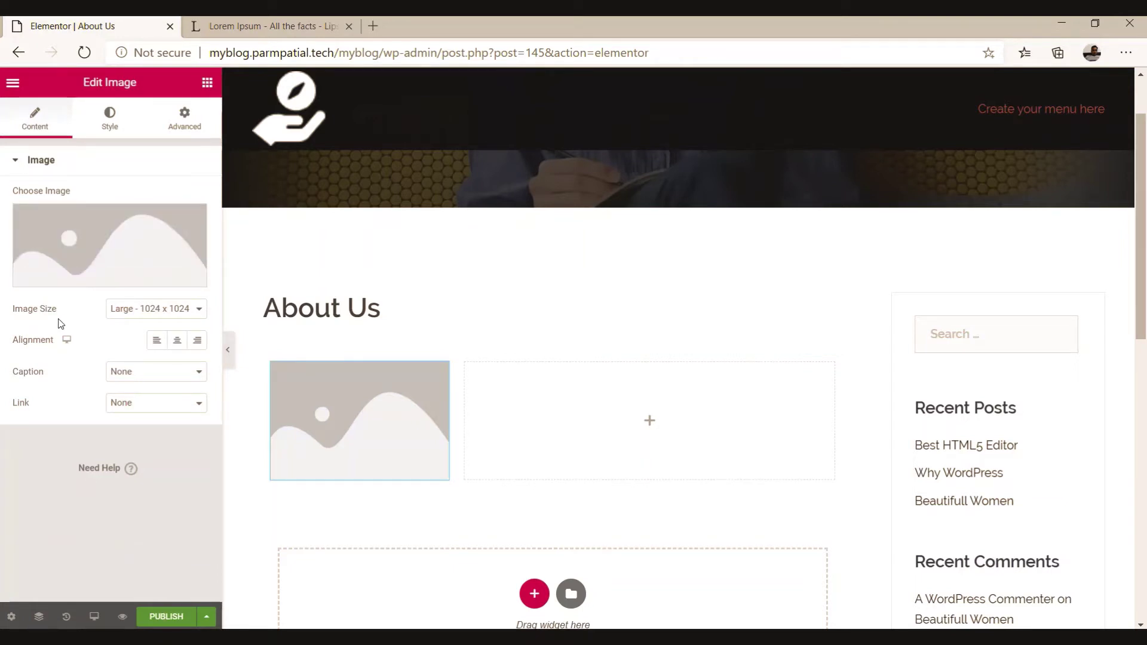
Step: Set the image widget's size to Medium - 300 x 300 and its alignment to Center
click(157, 315)
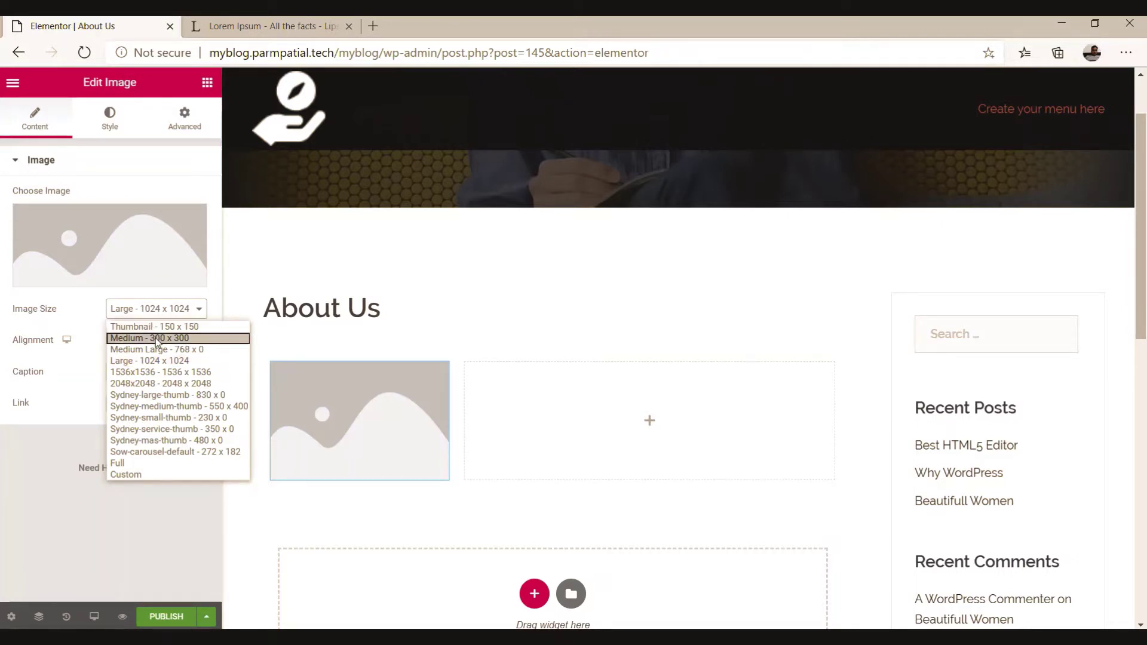
click(157, 338)
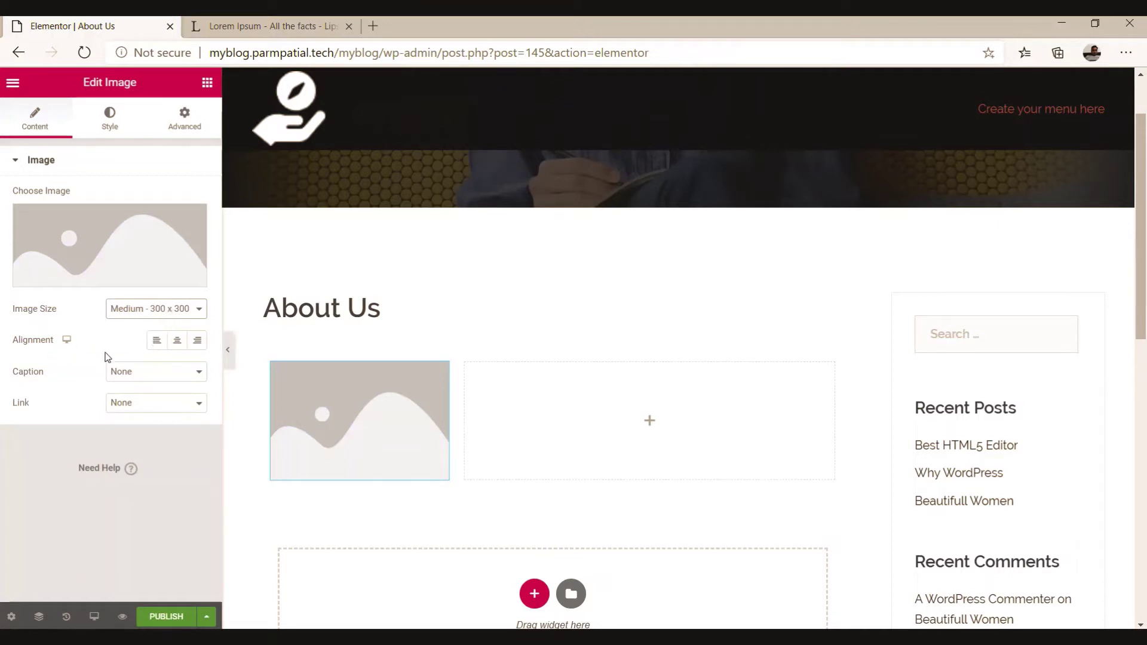
click(178, 349)
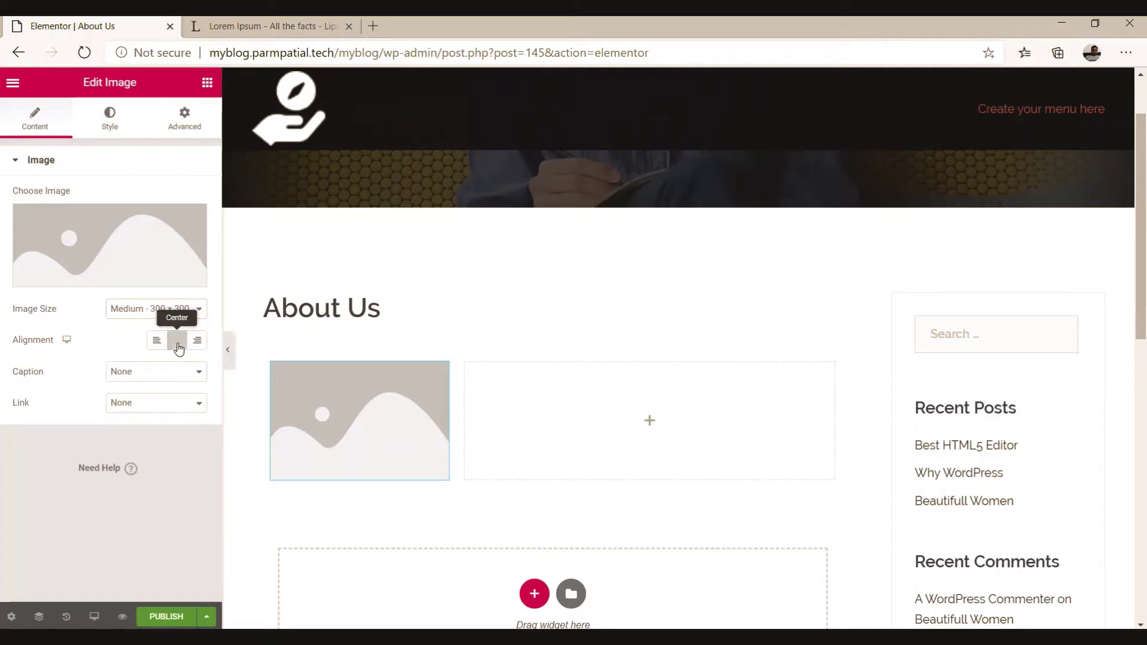
click(146, 380)
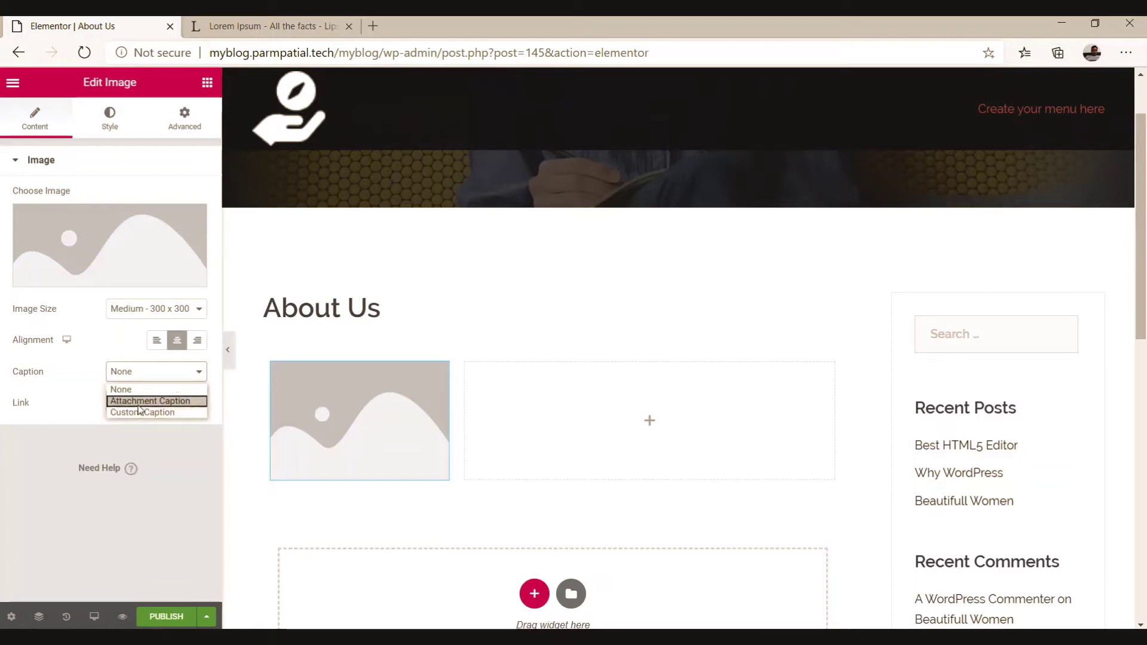
click(142, 371)
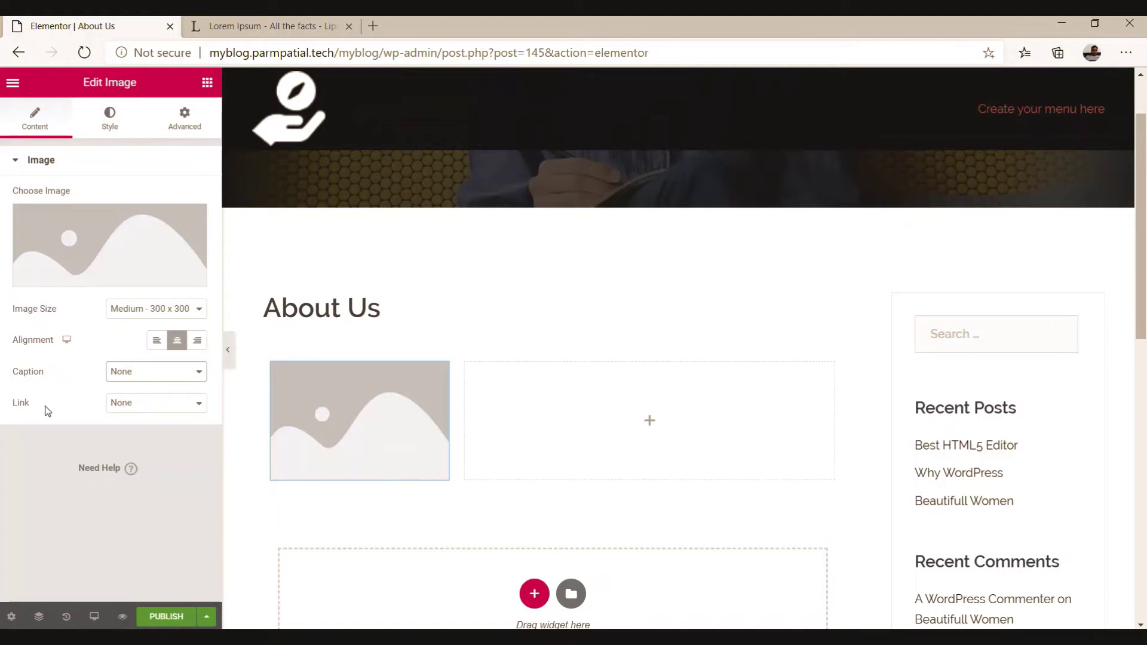
click(127, 406)
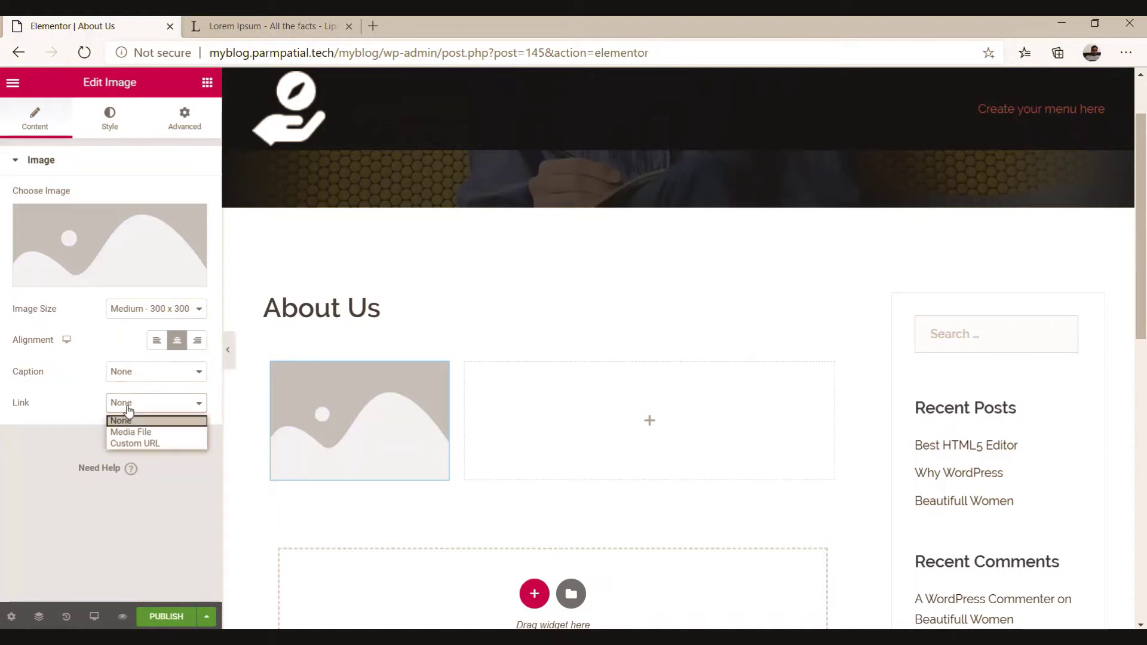
click(128, 443)
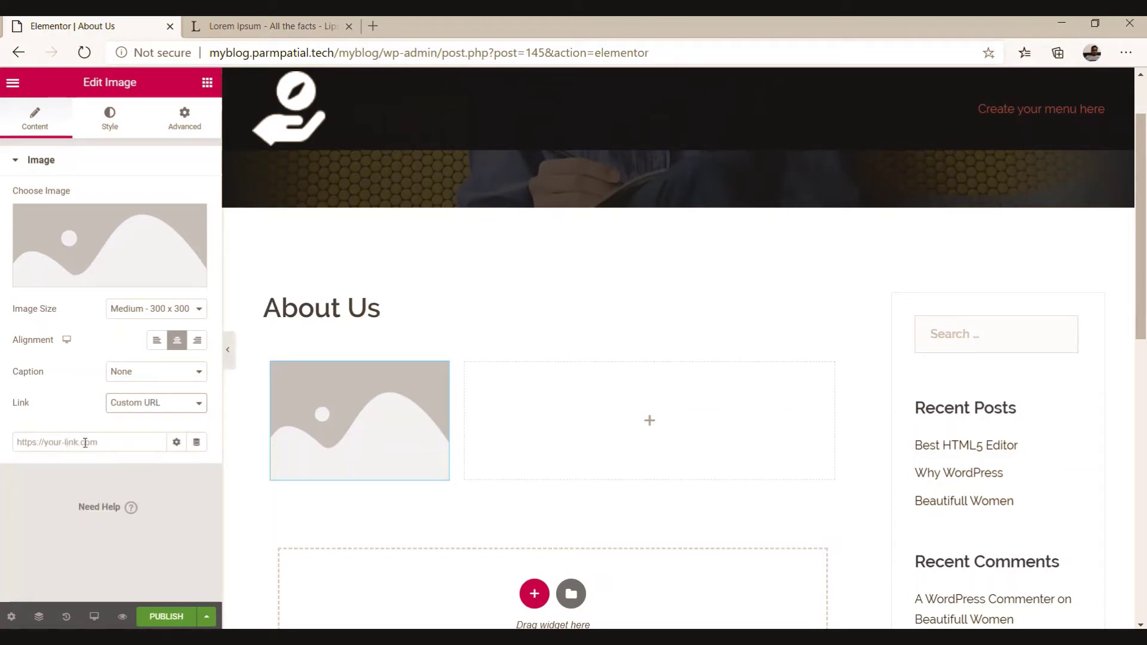
click(185, 406)
click(135, 418)
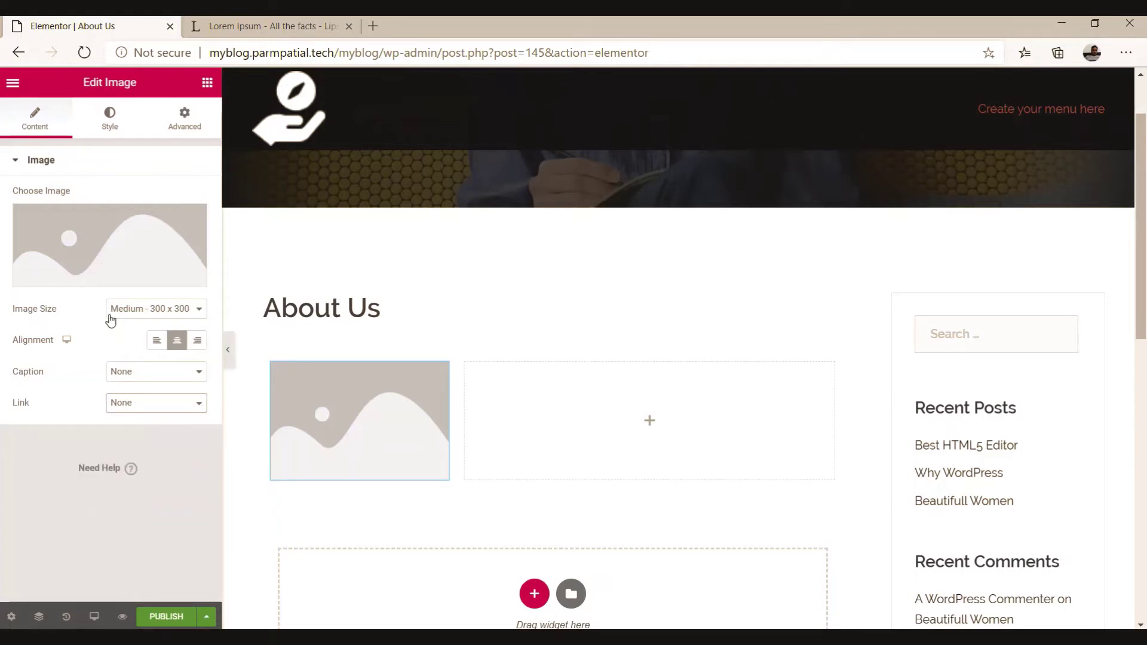
Step: Insert test3.jpg from the media library into the image widget, with the alt text "About"
mouse_move(91, 255)
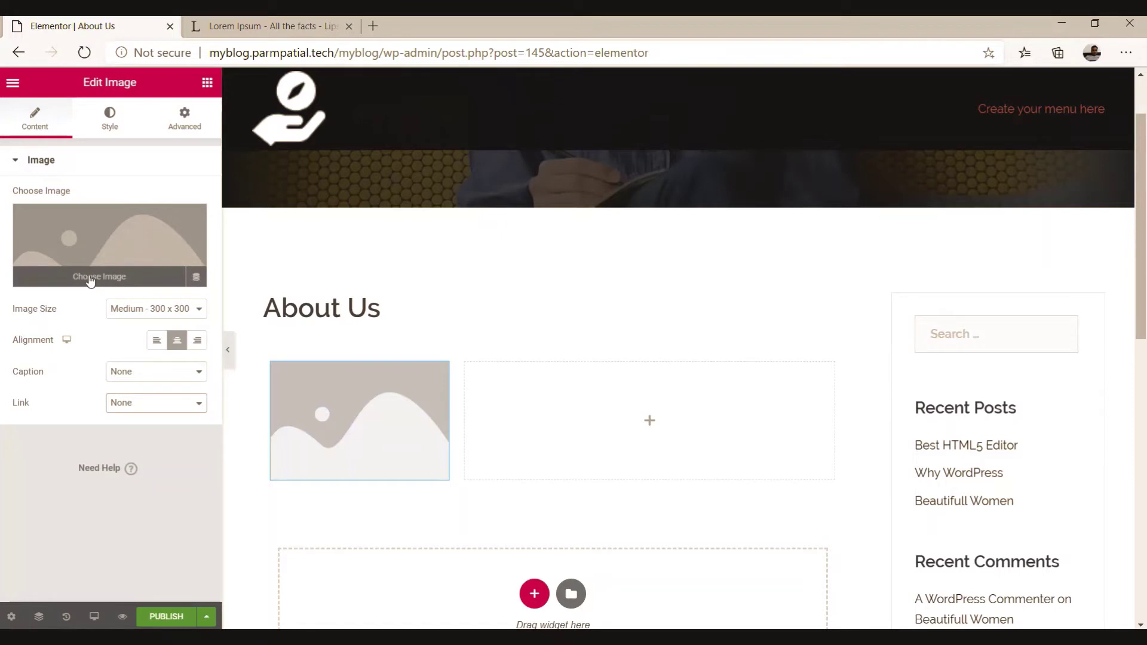
click(90, 278)
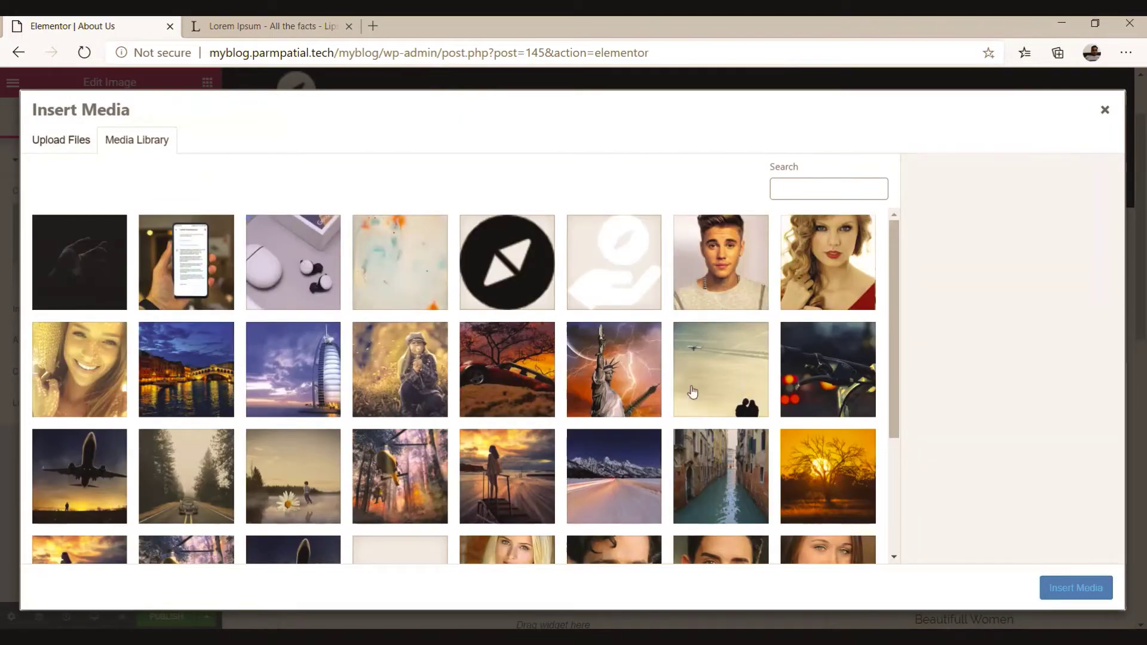
click(717, 282)
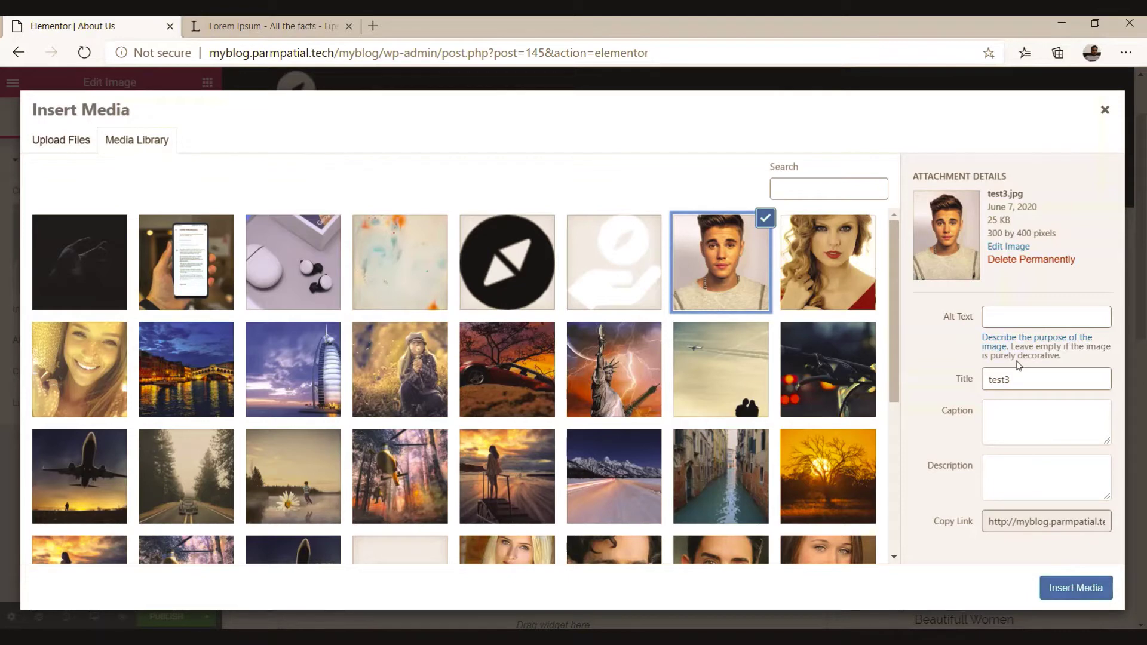
click(1023, 318)
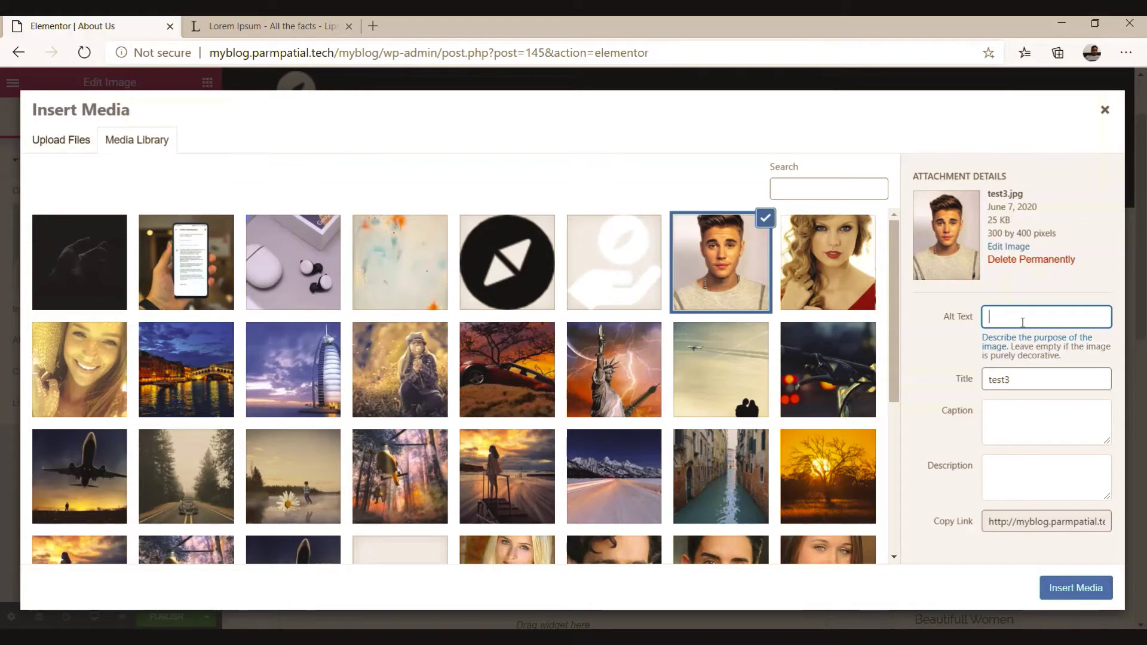
text(About)
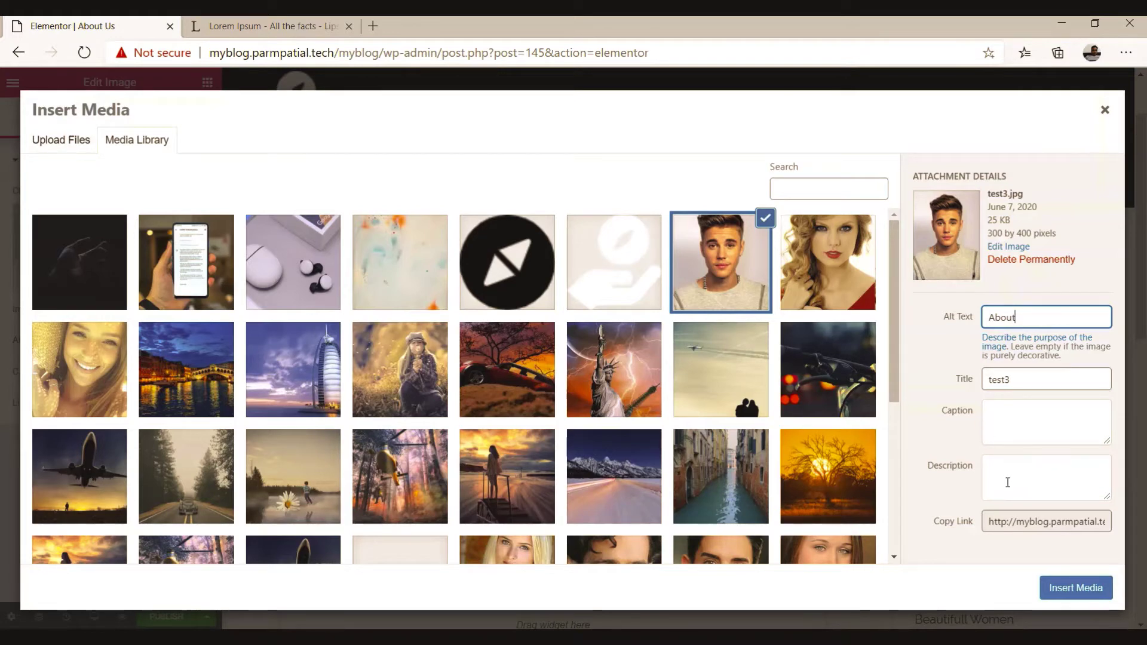
click(1063, 589)
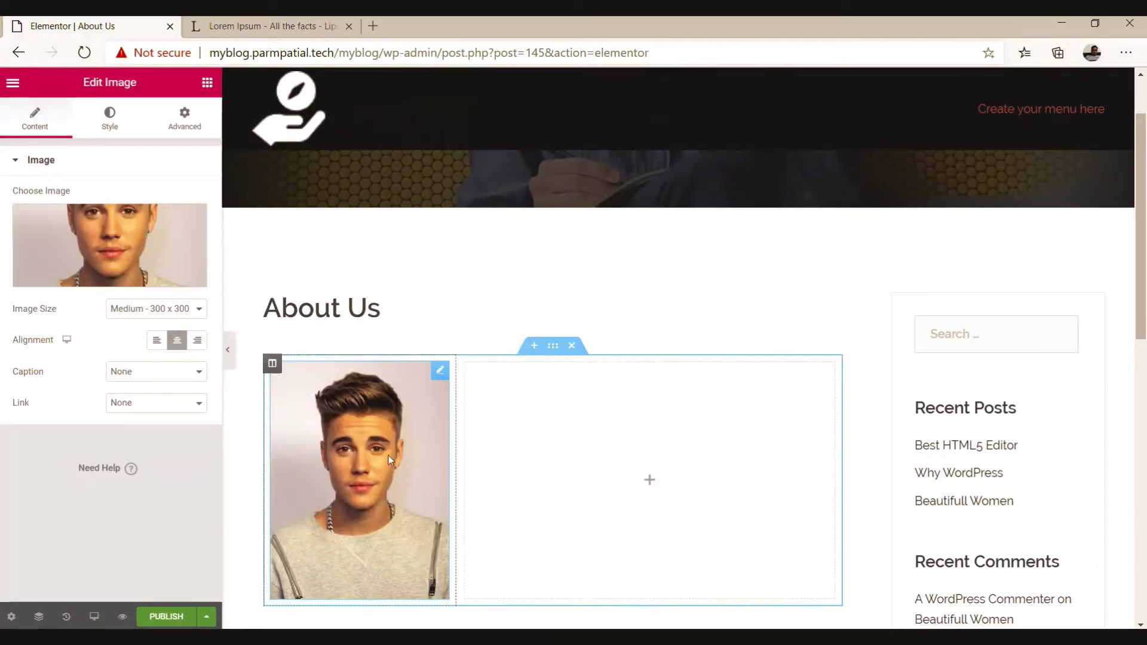
Step: Place a Text Editor widget in the empty wide column beside the image and delete its placeholder text
scroll(541, 461, down, 2)
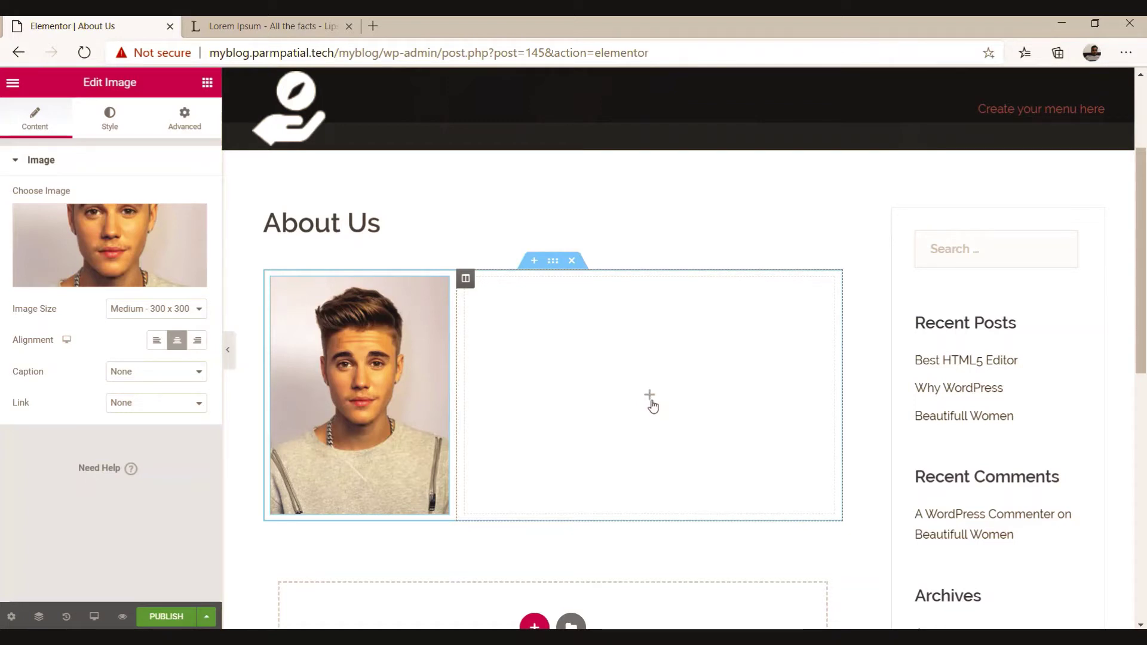
click(649, 399)
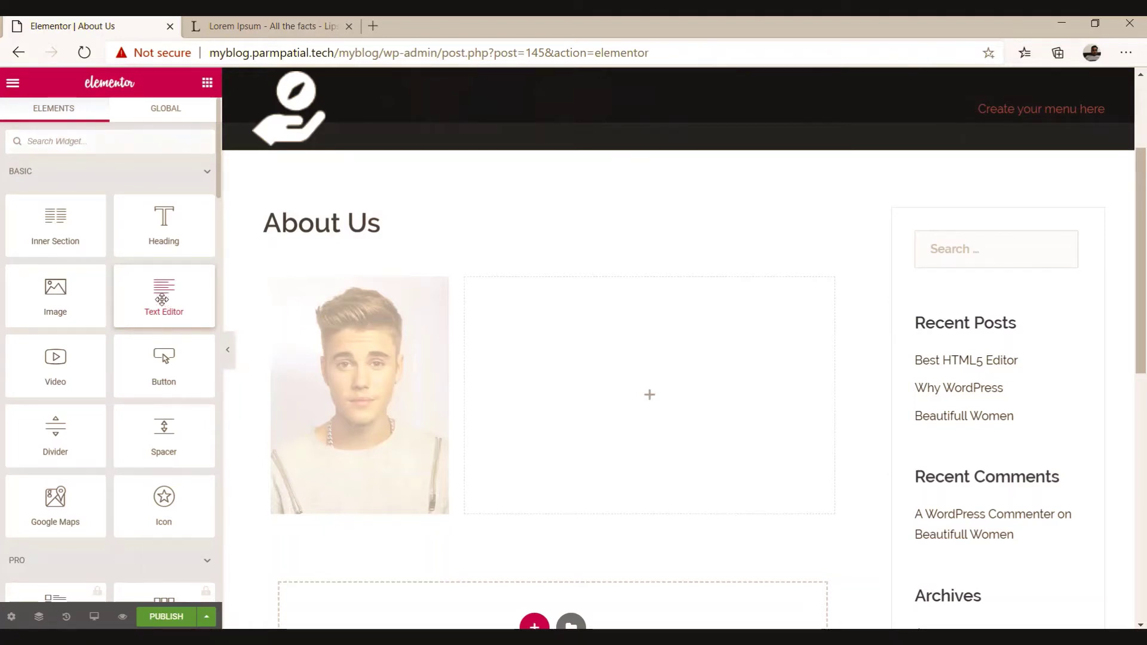
drag(161, 298, 653, 392)
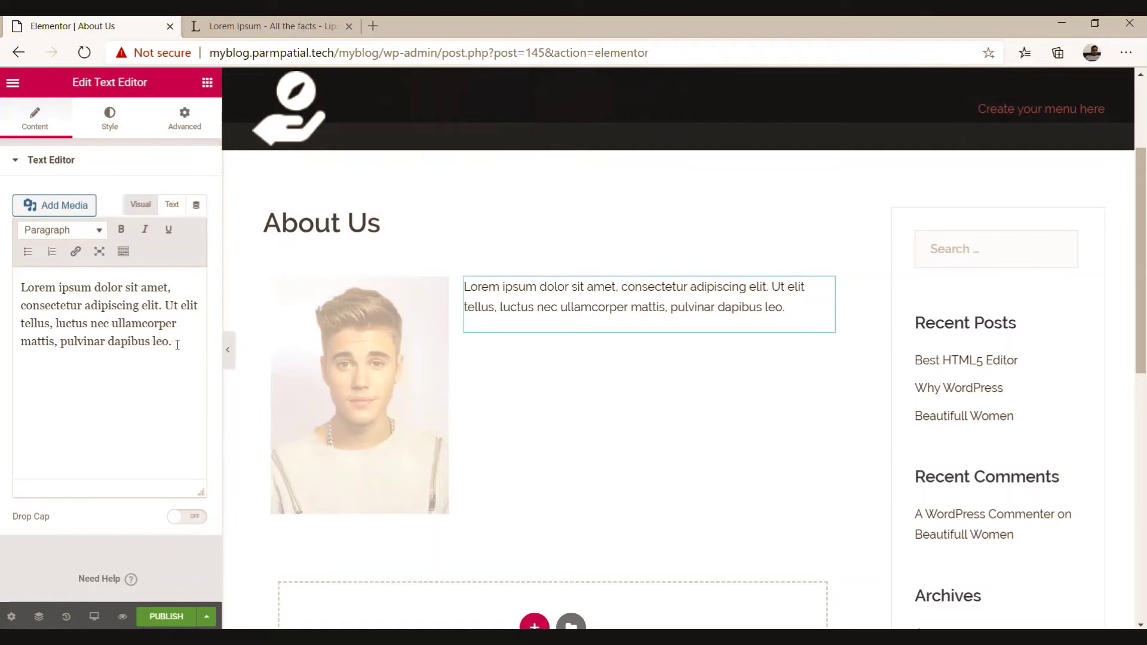
drag(177, 344, 21, 289)
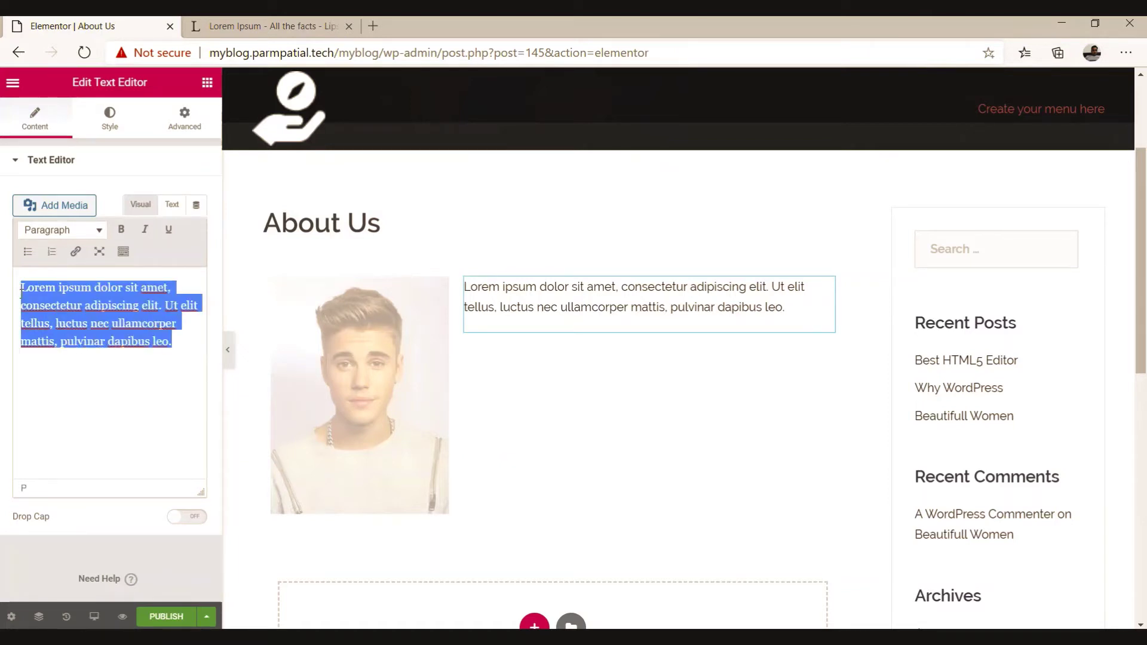
key(BackSpace)
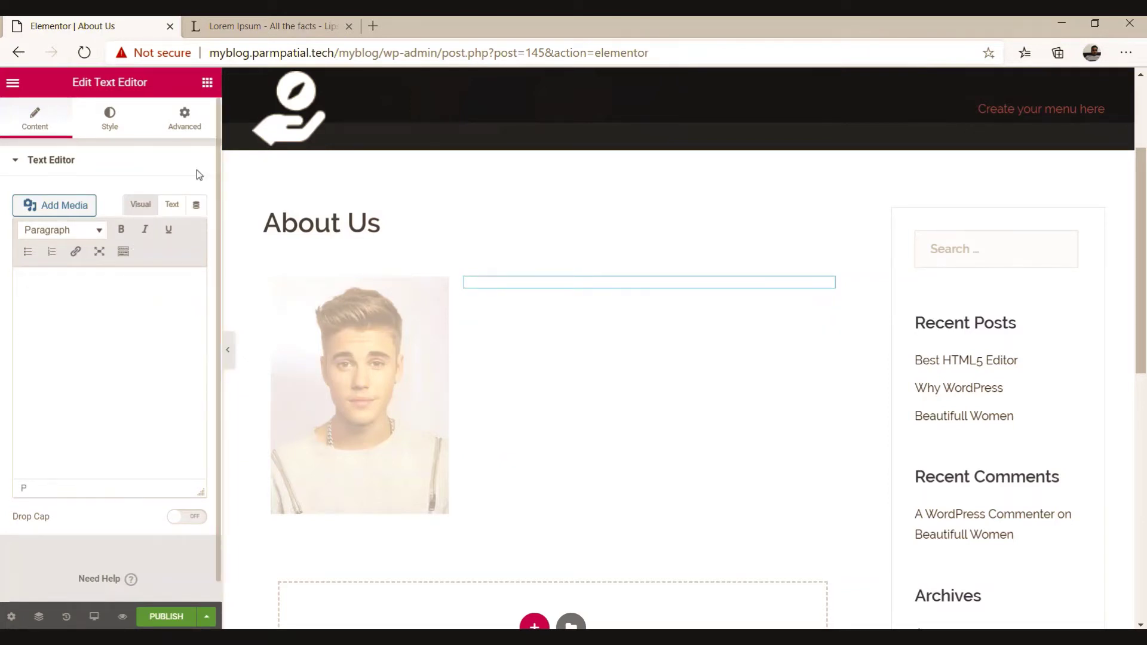
Step: Copy the selected "Where can I get some?" paragraph from lipsum.com into the text editor widget and publish the page
click(248, 27)
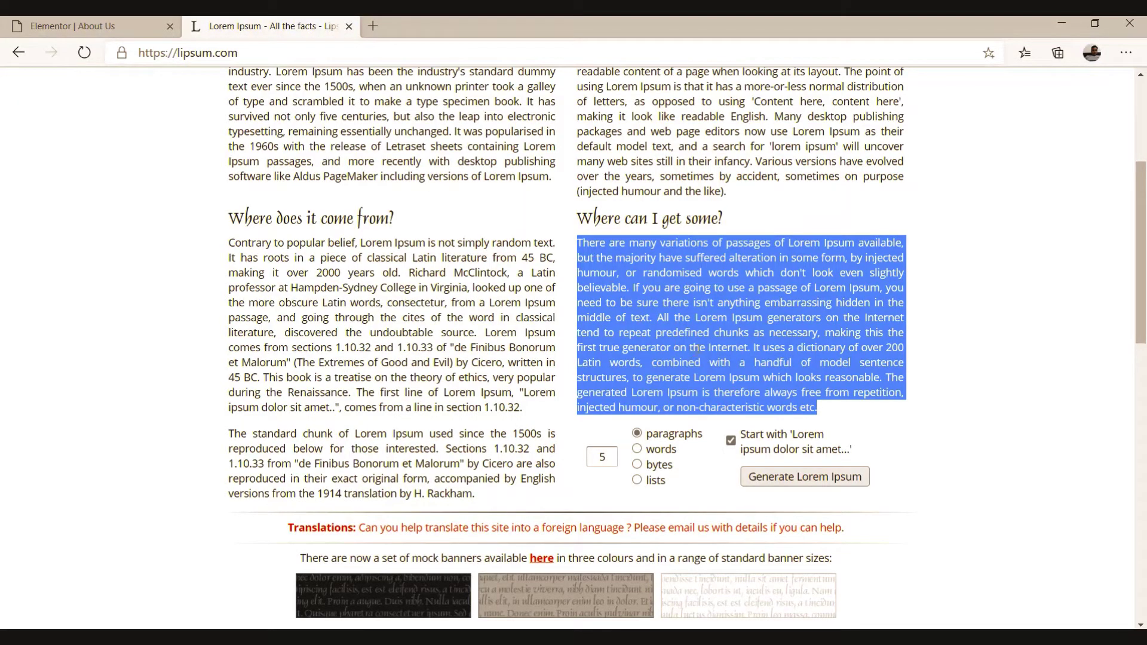
right_click(681, 303)
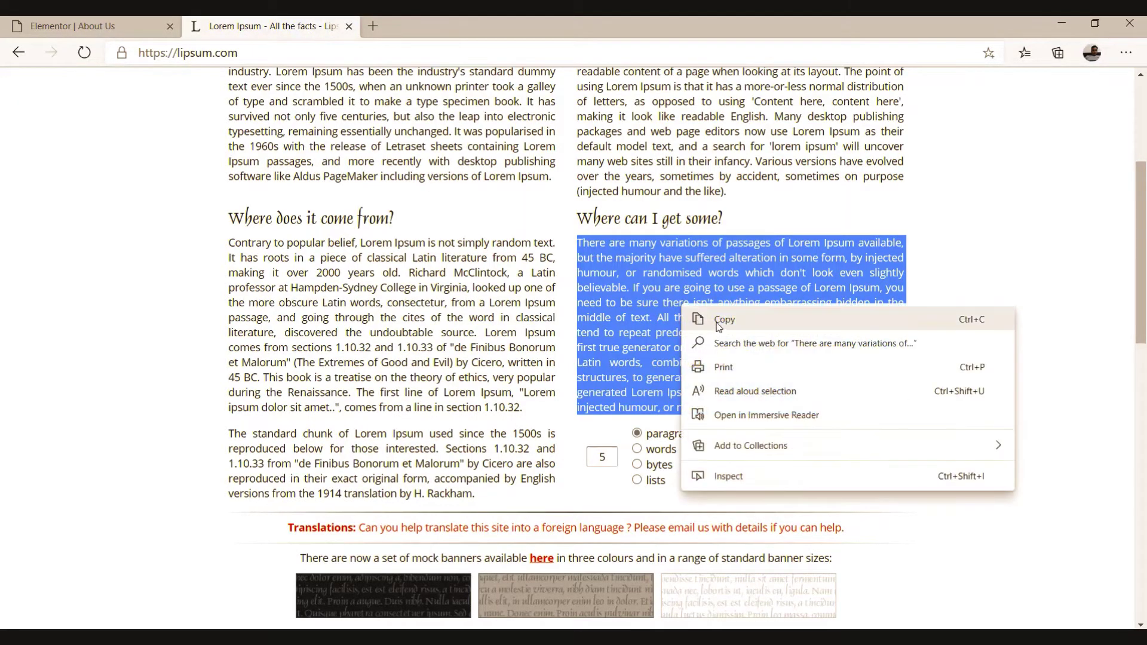
click(720, 318)
click(113, 26)
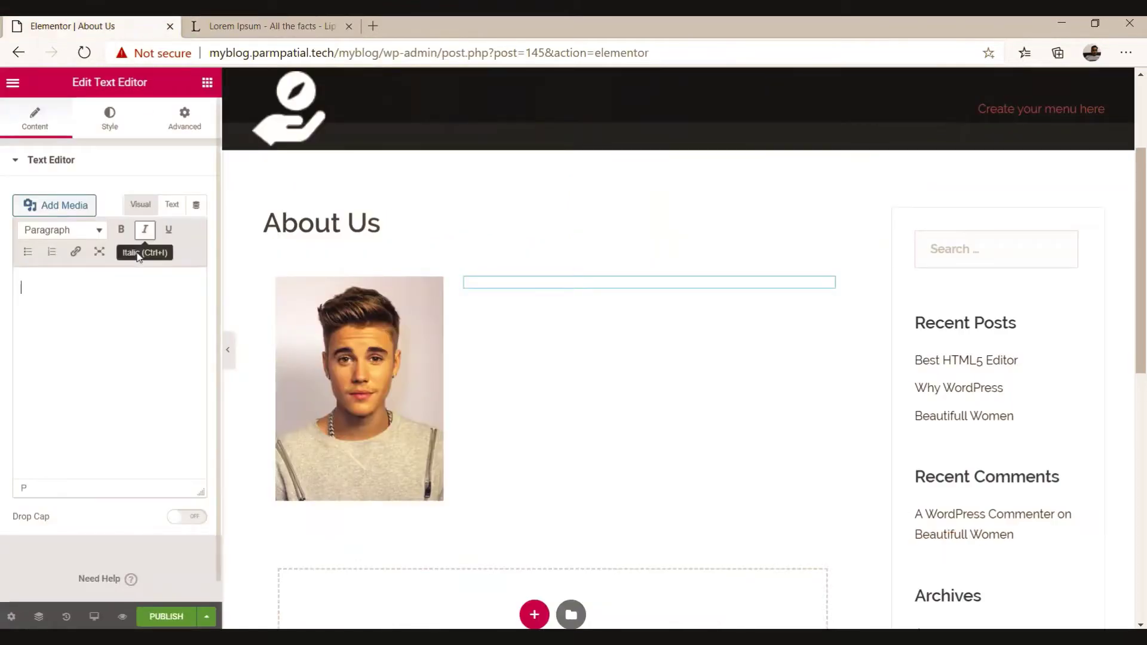
click(118, 289)
key(ctrl+v)
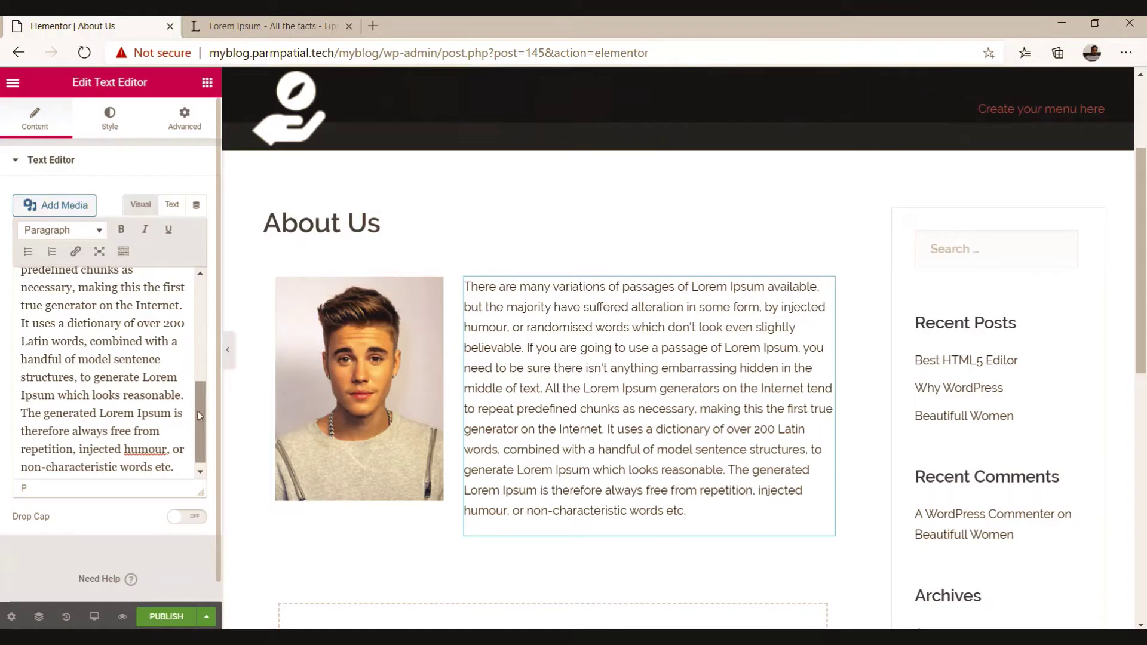
drag(197, 411, 195, 285)
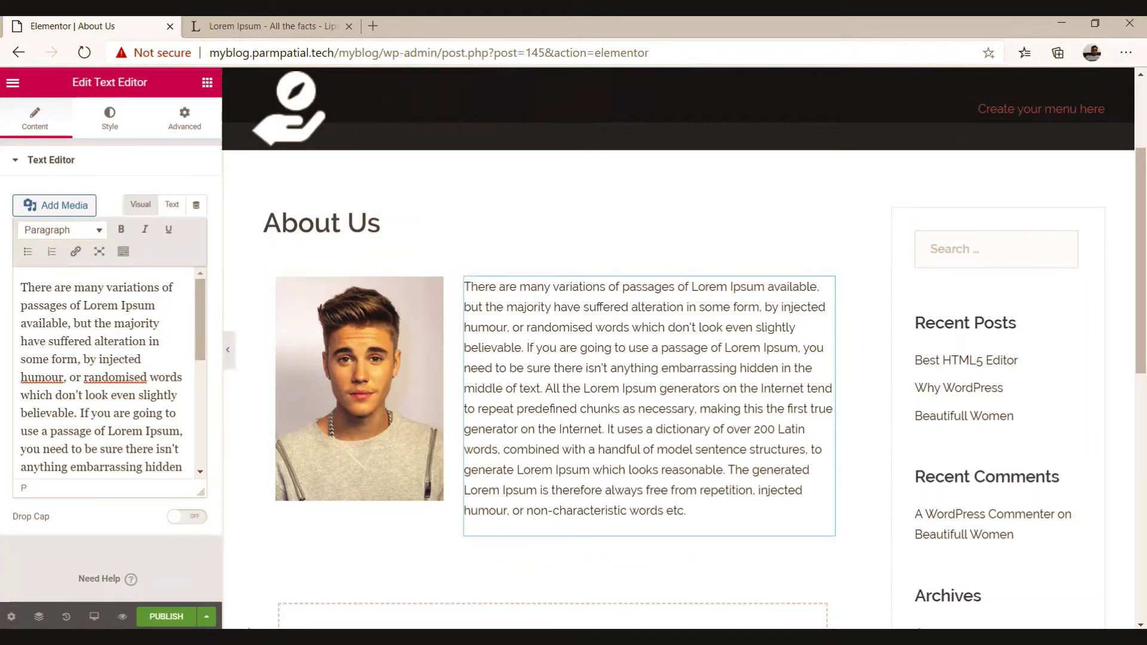
click(164, 618)
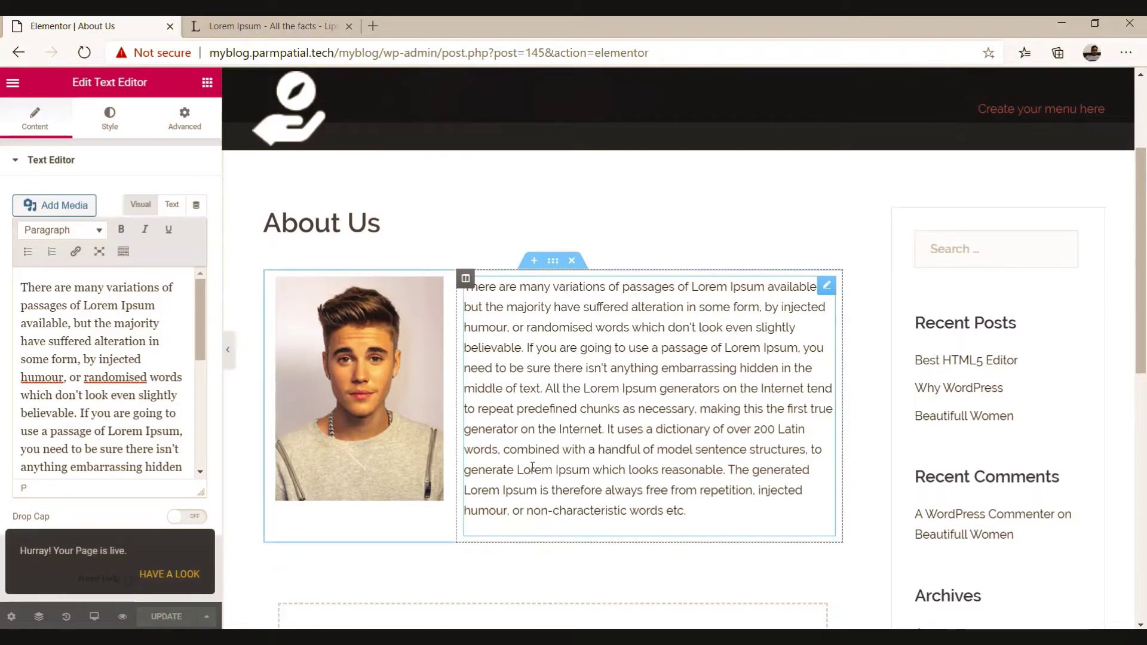
Step: Add a single-column section below the image and text section and set its content width to Full Width
scroll(528, 473, down, 2)
scroll(524, 473, down, 3)
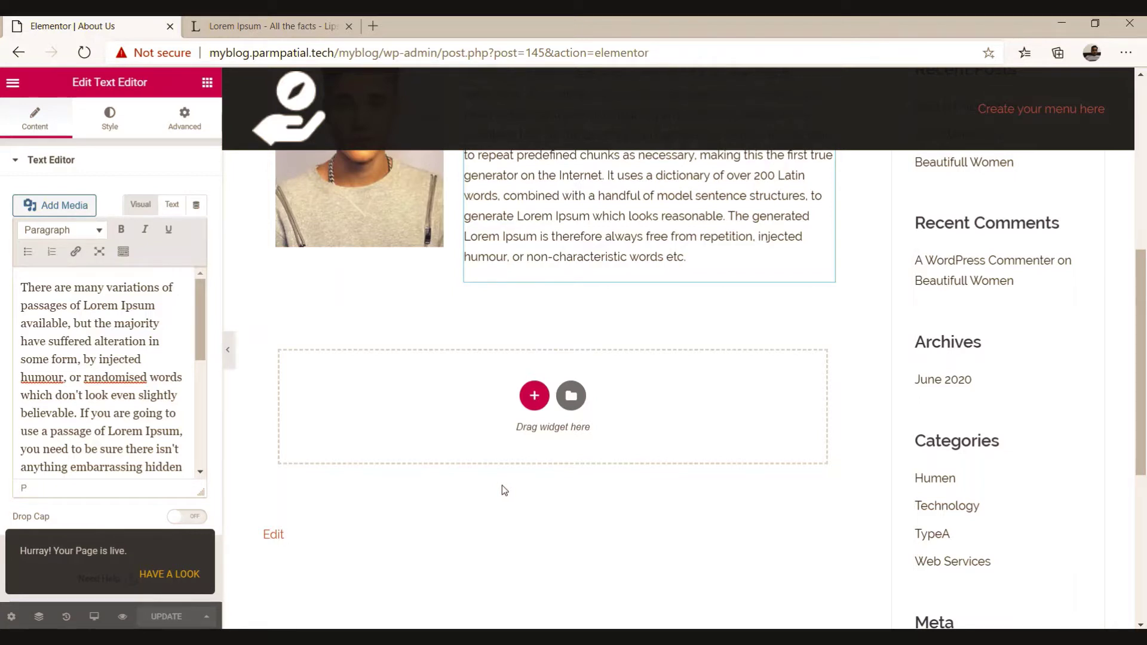
click(534, 397)
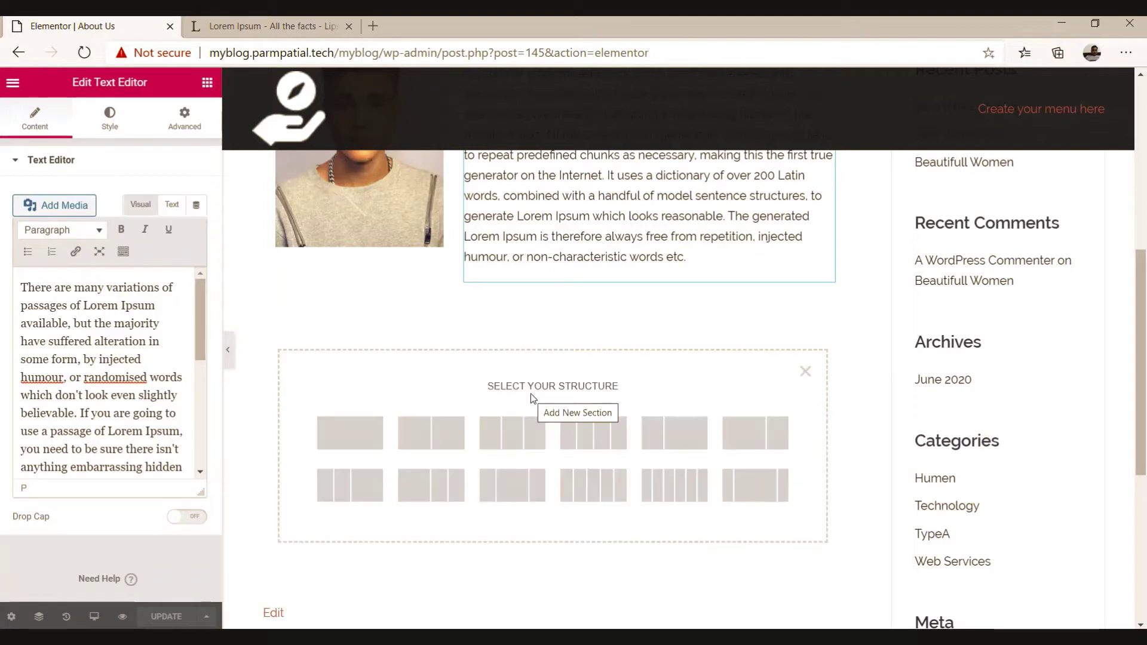
click(338, 432)
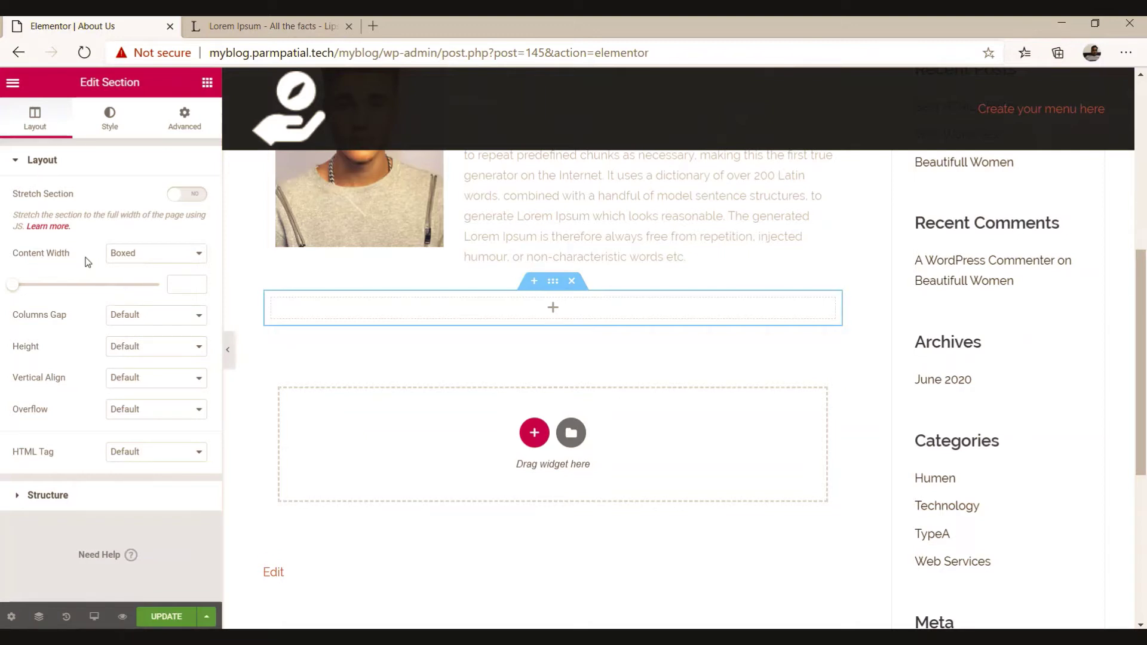
click(154, 255)
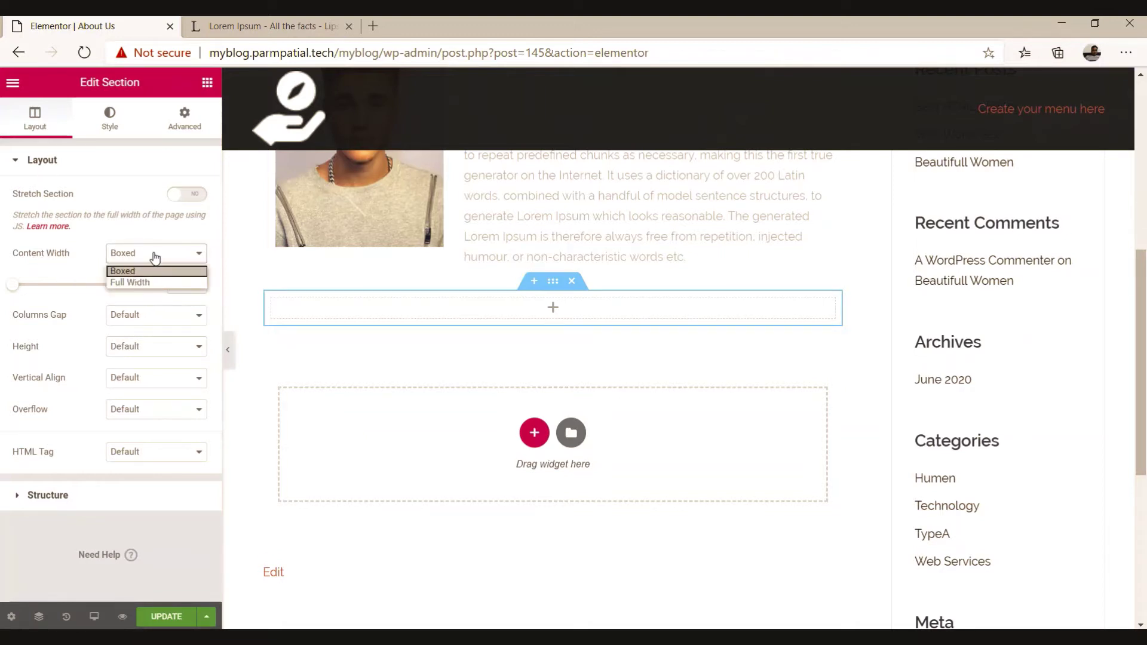
click(148, 283)
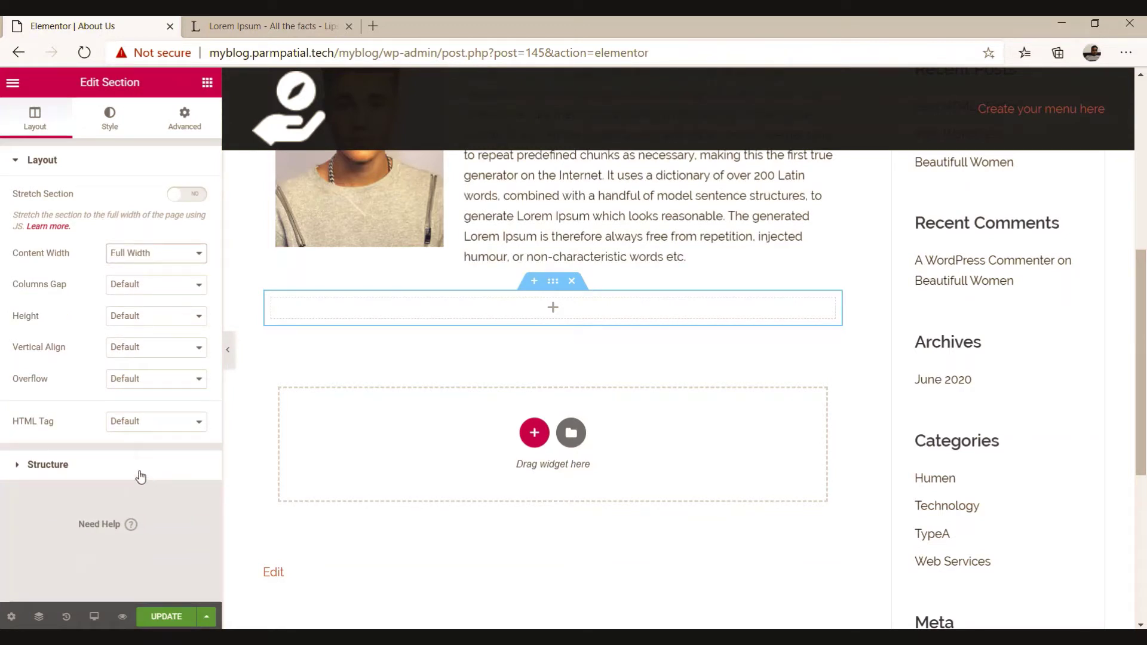
click(108, 131)
click(177, 129)
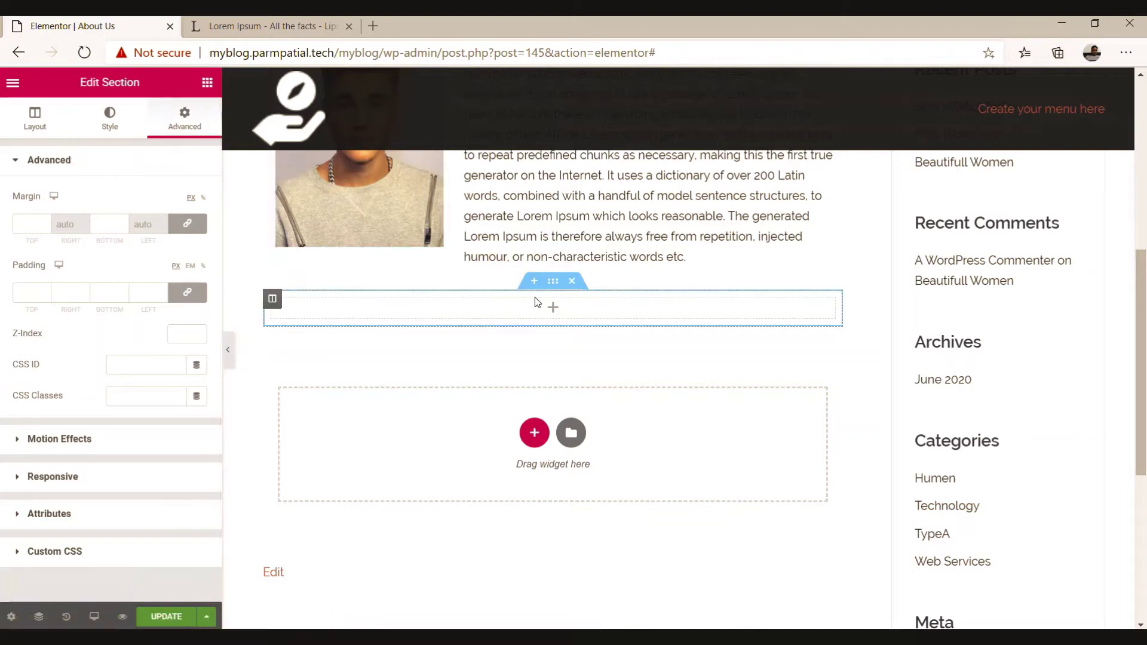
Step: Place a Video widget in the empty full-width section and select its placeholder YouTube link
click(553, 308)
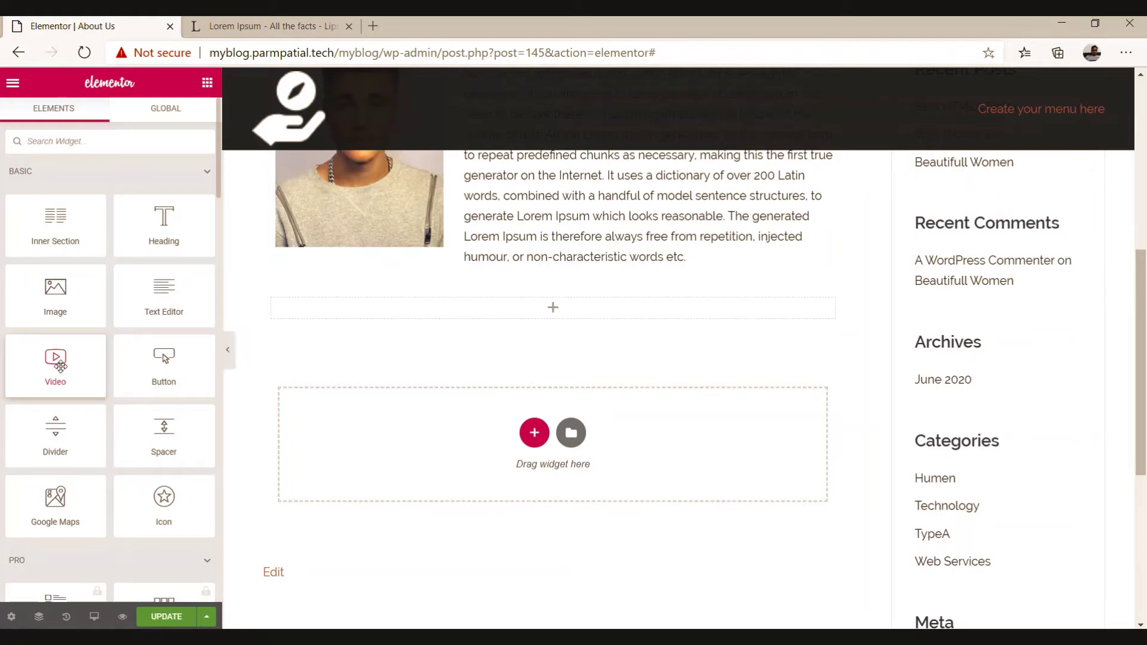
drag(60, 366, 551, 311)
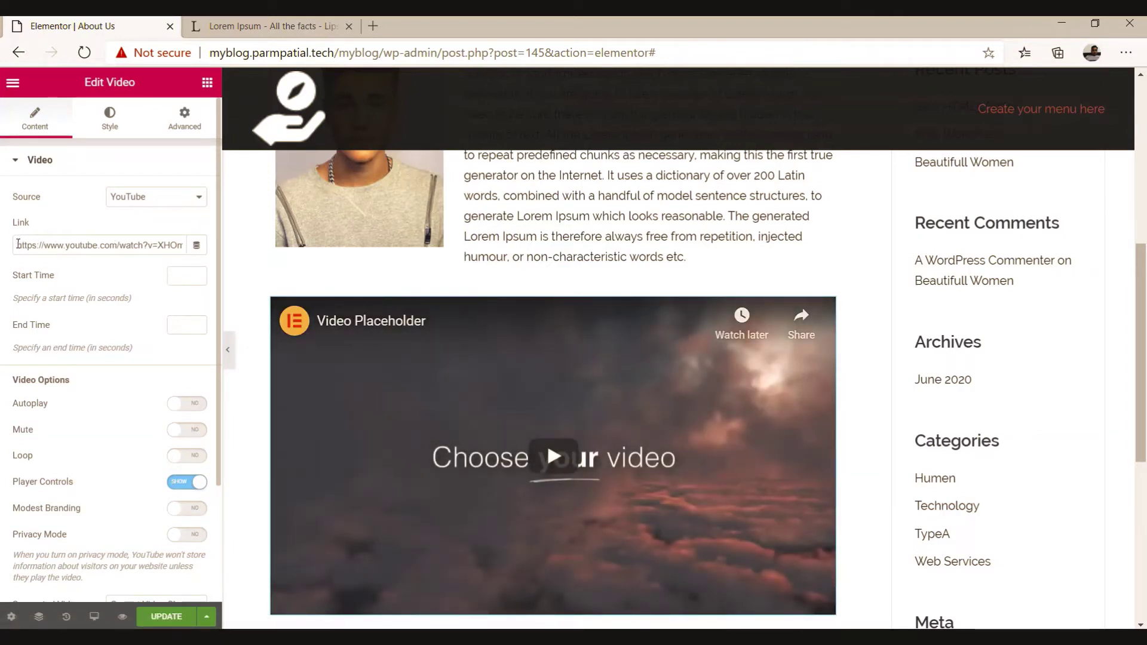
drag(18, 245, 199, 254)
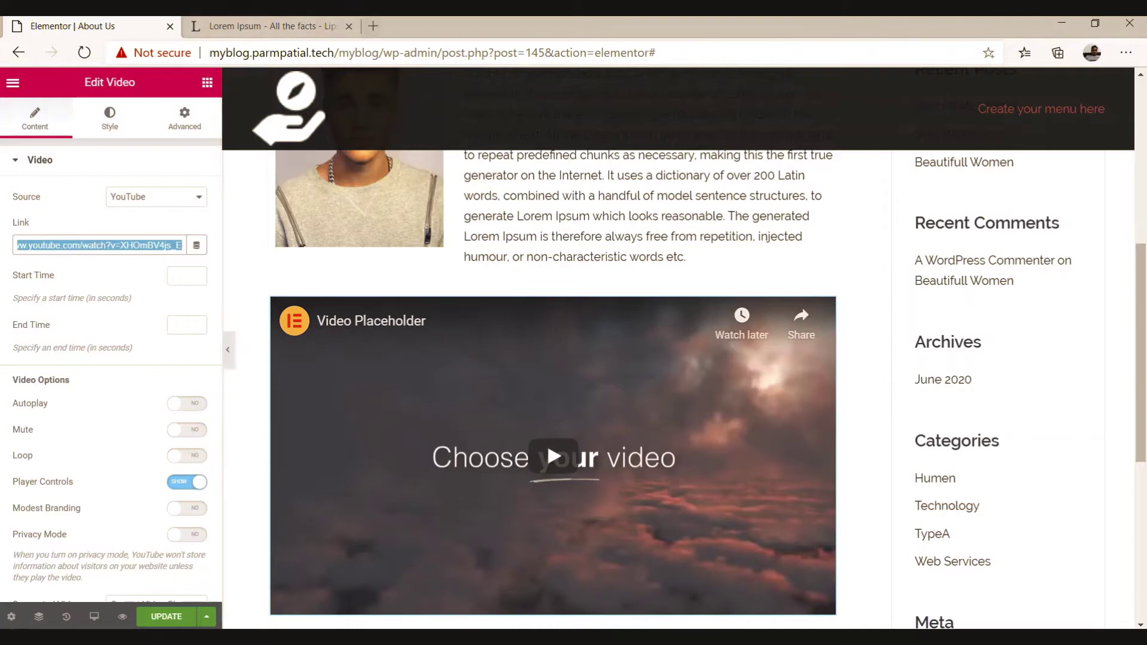
Step: Open youtube.com in a new browser tab and open the video "How to use Microsoft To Do"
click(372, 26)
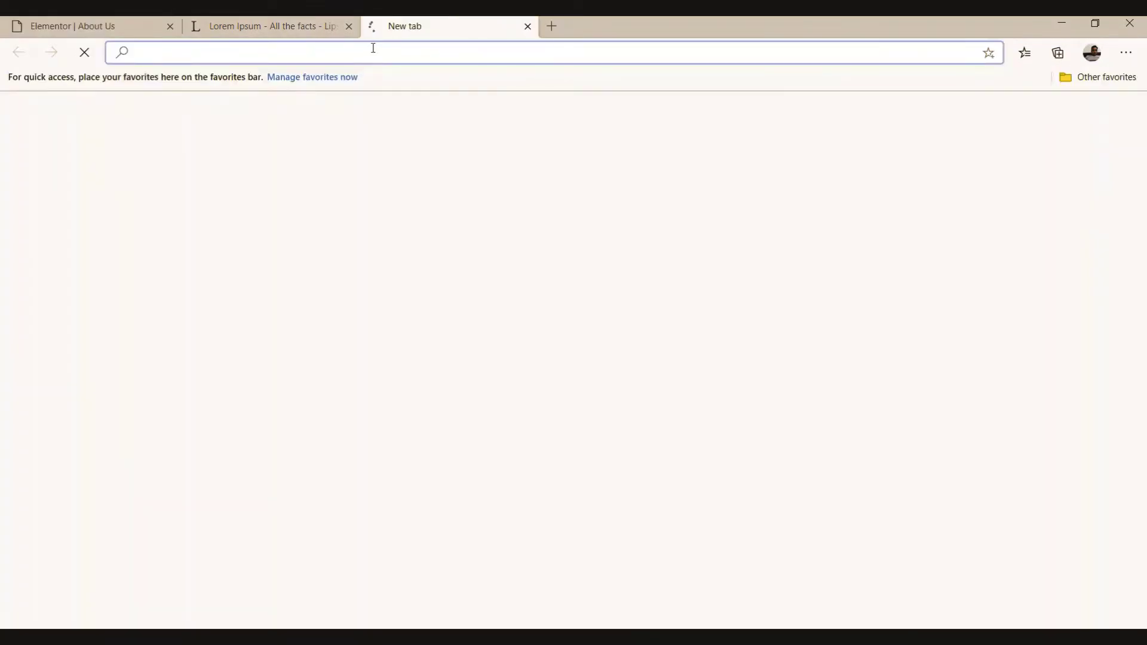
text(youtube.com)
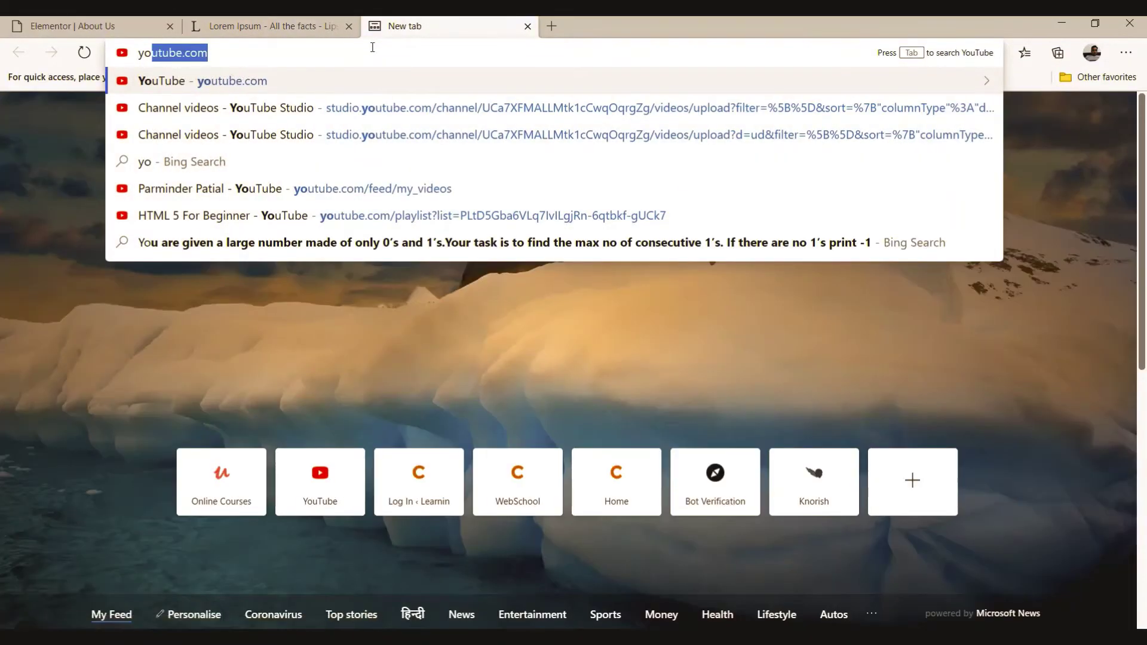
key(Return)
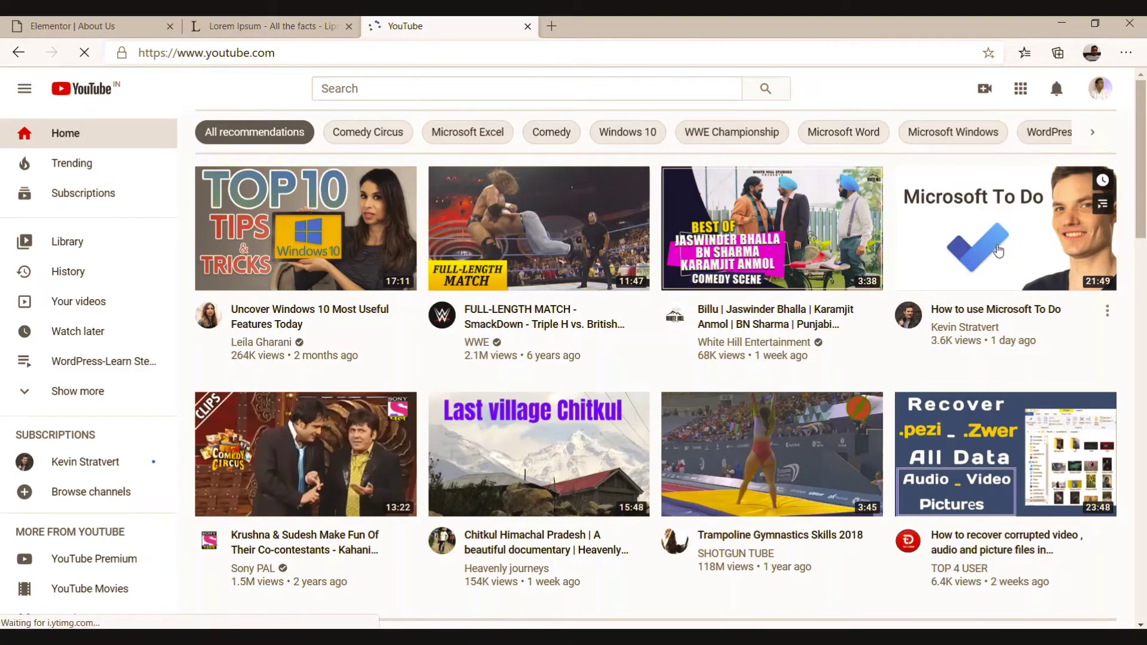
click(996, 250)
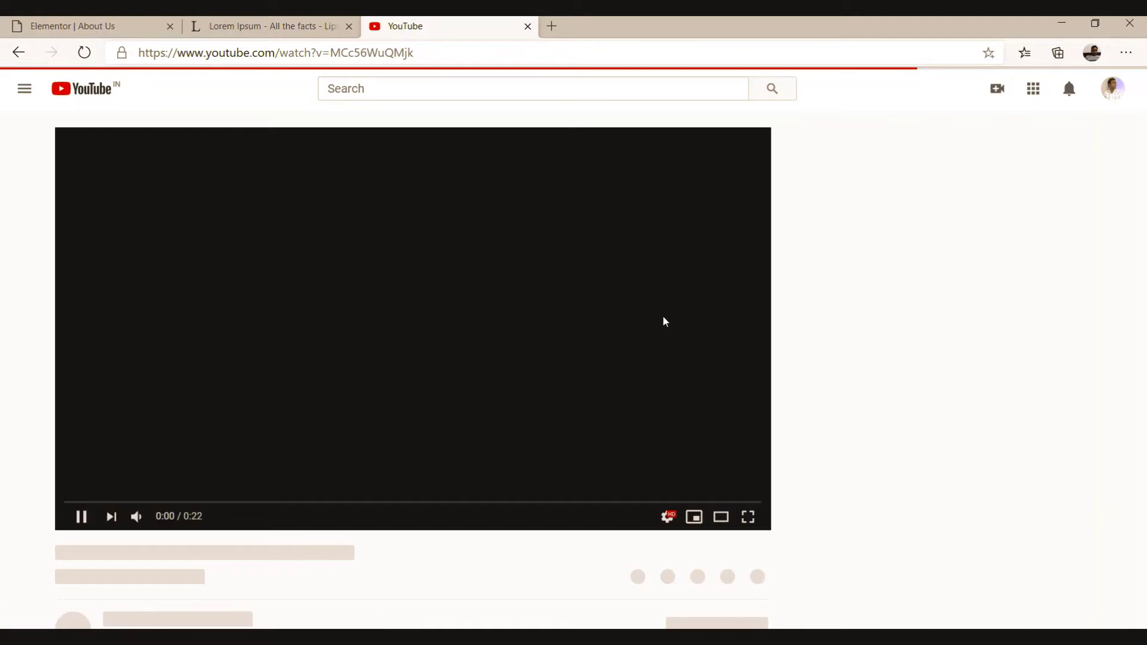
Step: Copy the share link of the "How to use Microsoft To Do" video and close the sharing options
scroll(566, 469, down, 1)
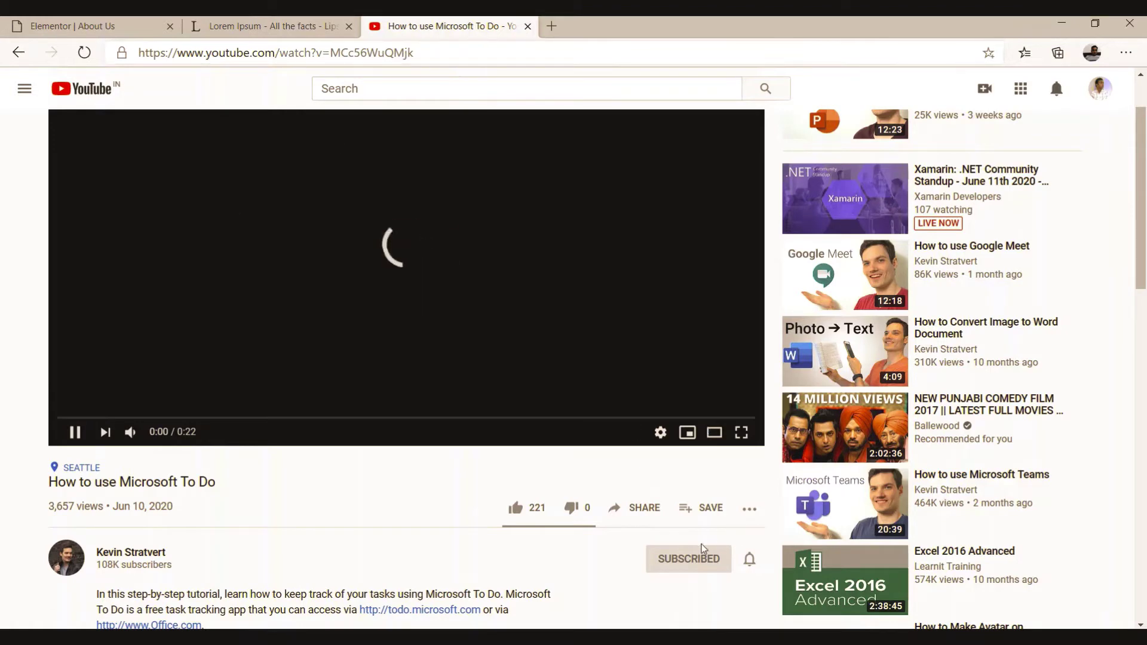
click(647, 510)
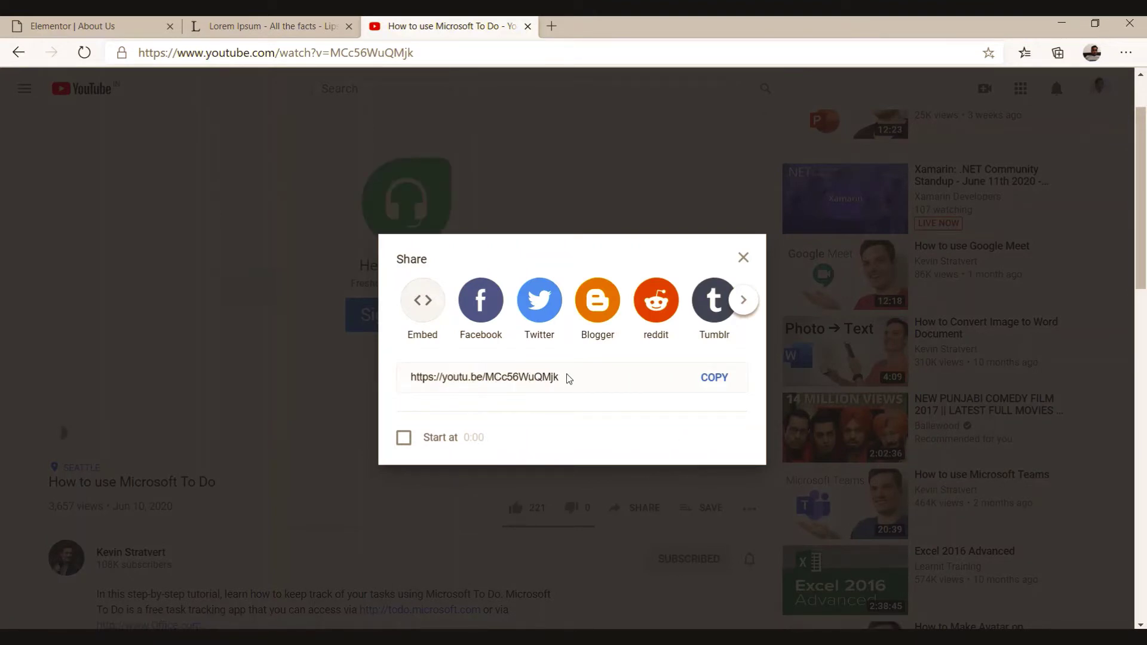
drag(565, 377, 514, 378)
click(396, 384)
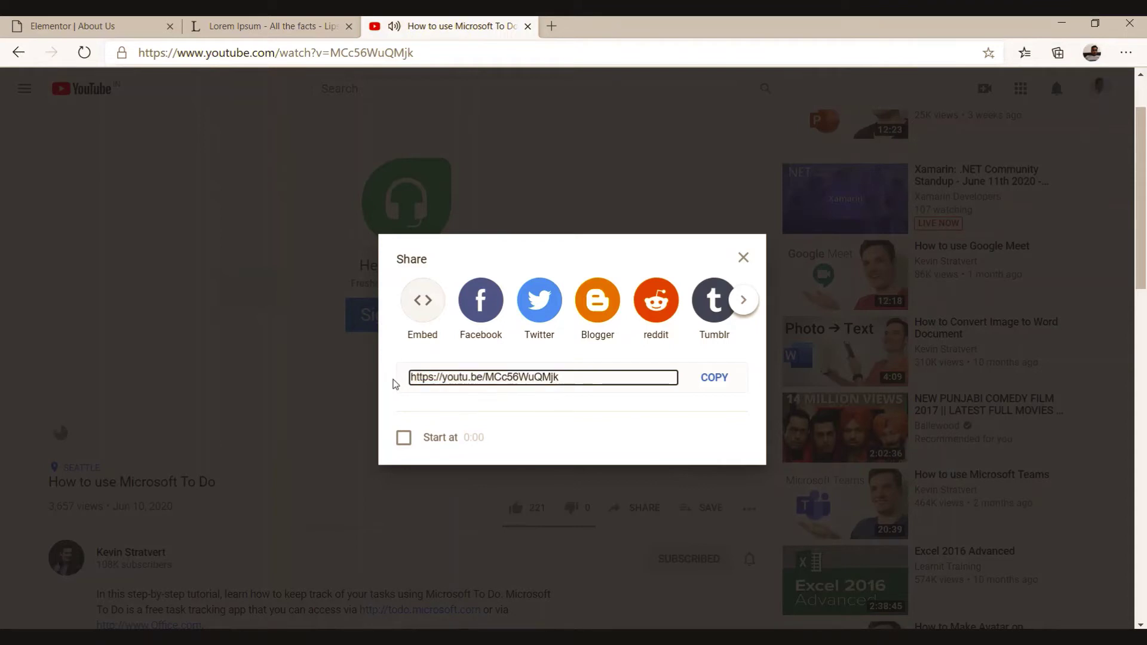
click(414, 378)
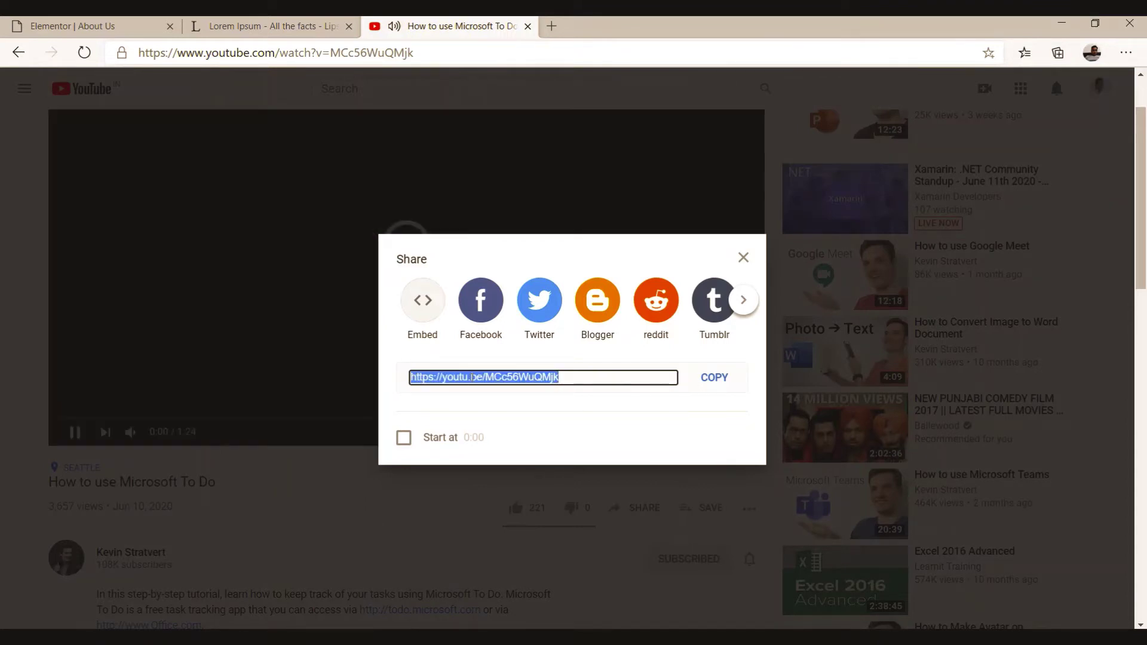
right_click(473, 379)
click(516, 391)
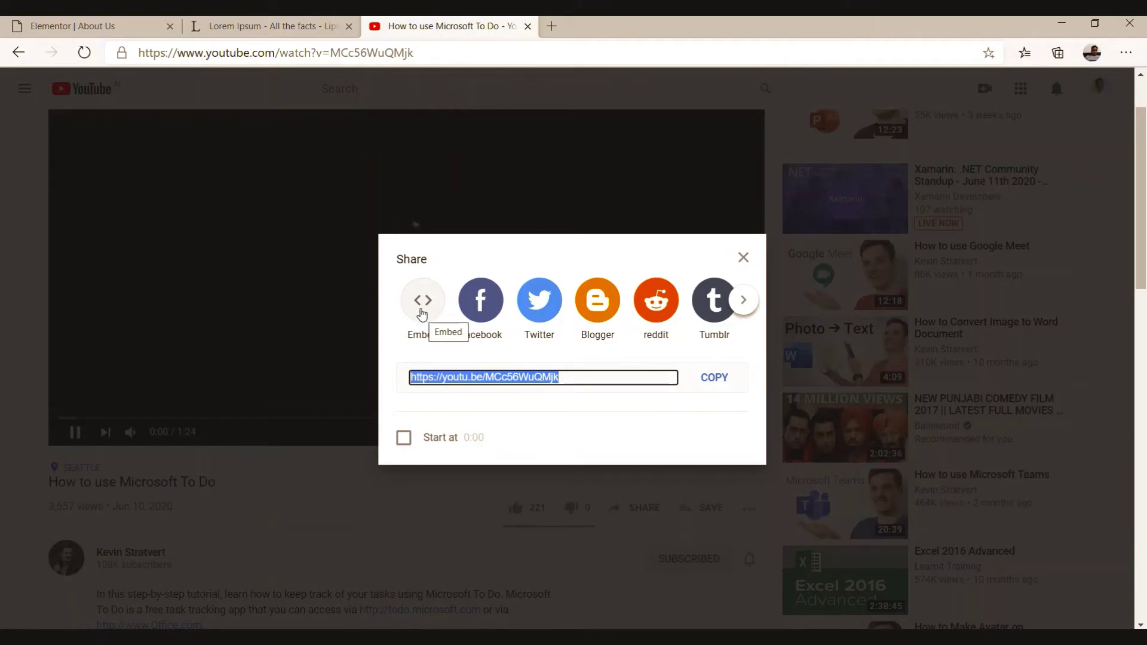
click(421, 311)
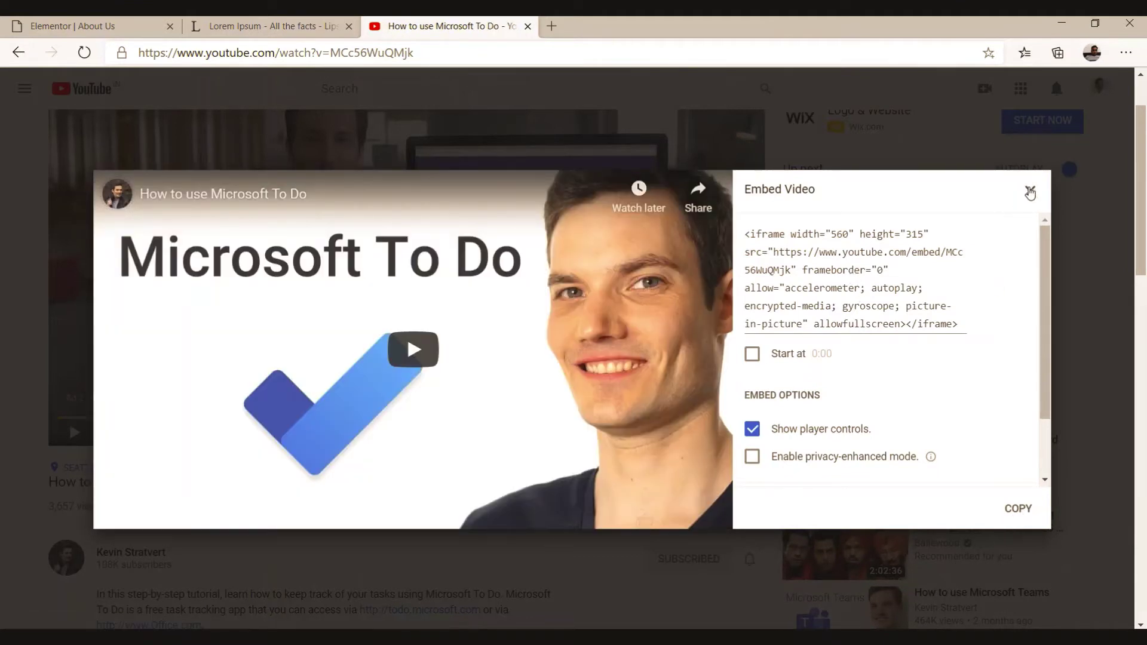
click(1030, 192)
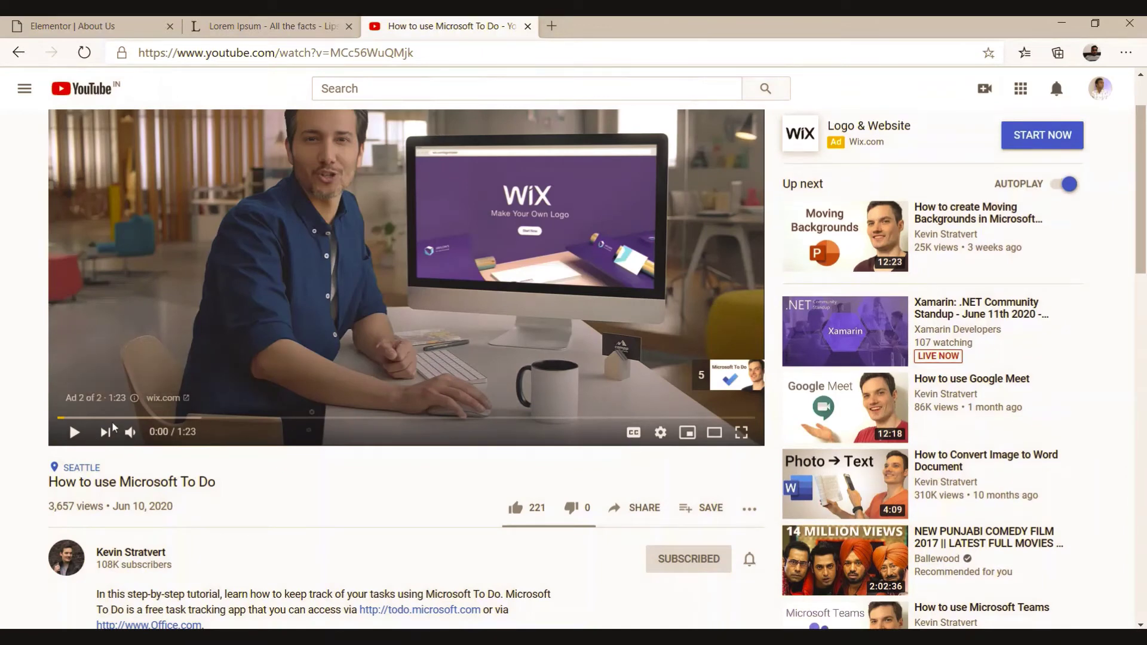
click(96, 28)
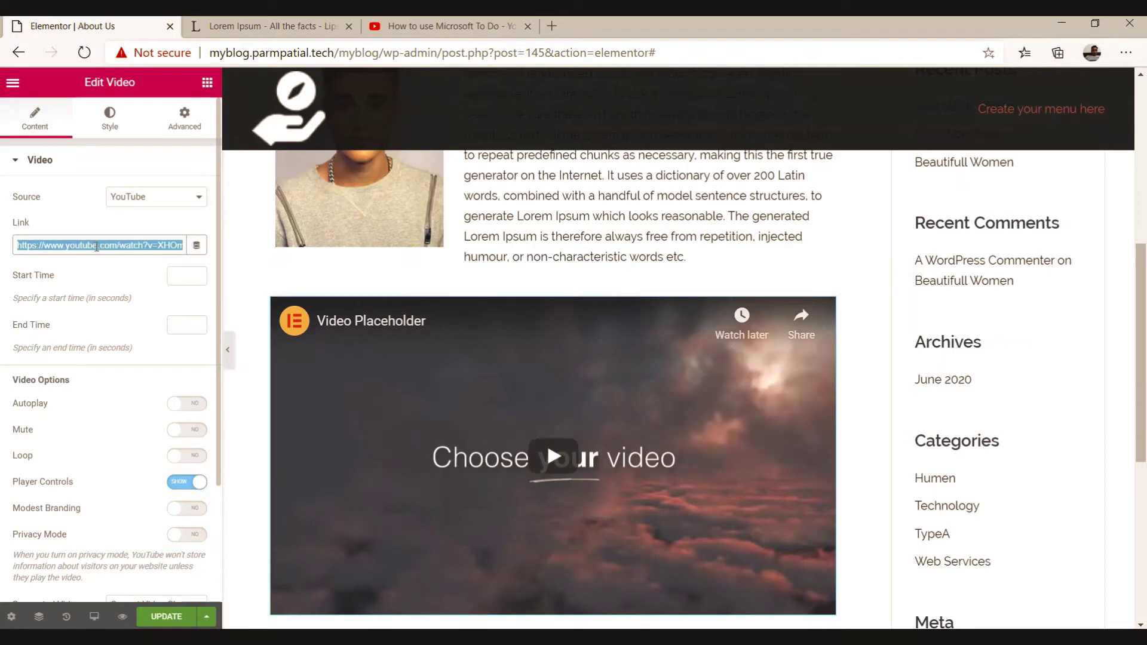
key(ctrl+v)
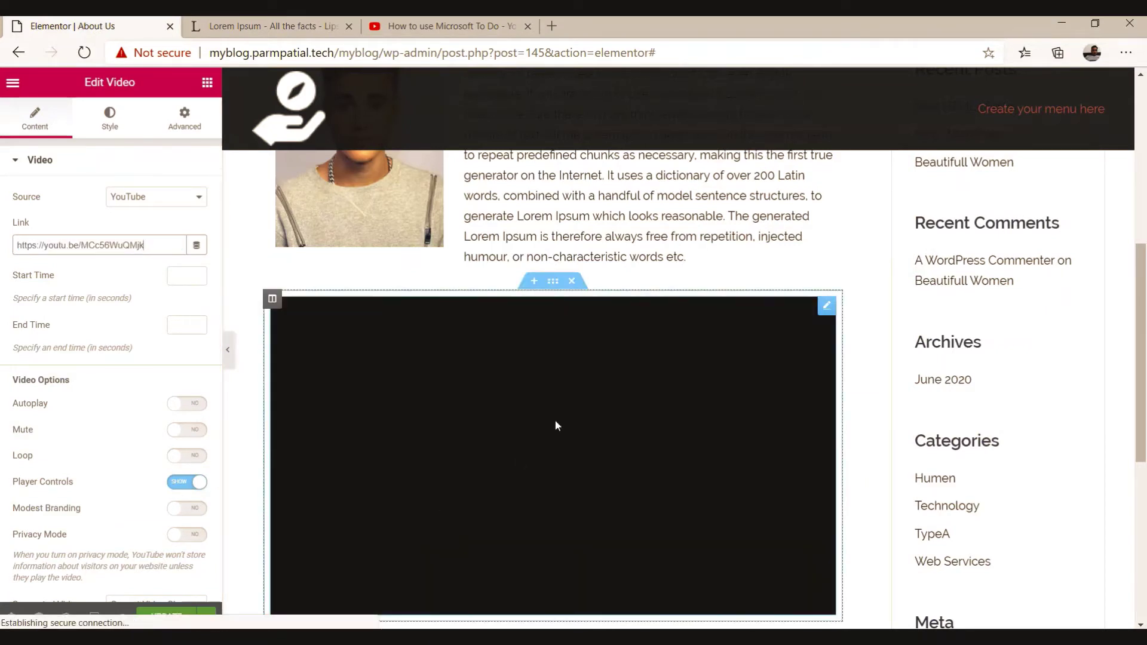
scroll(578, 435, down, 3)
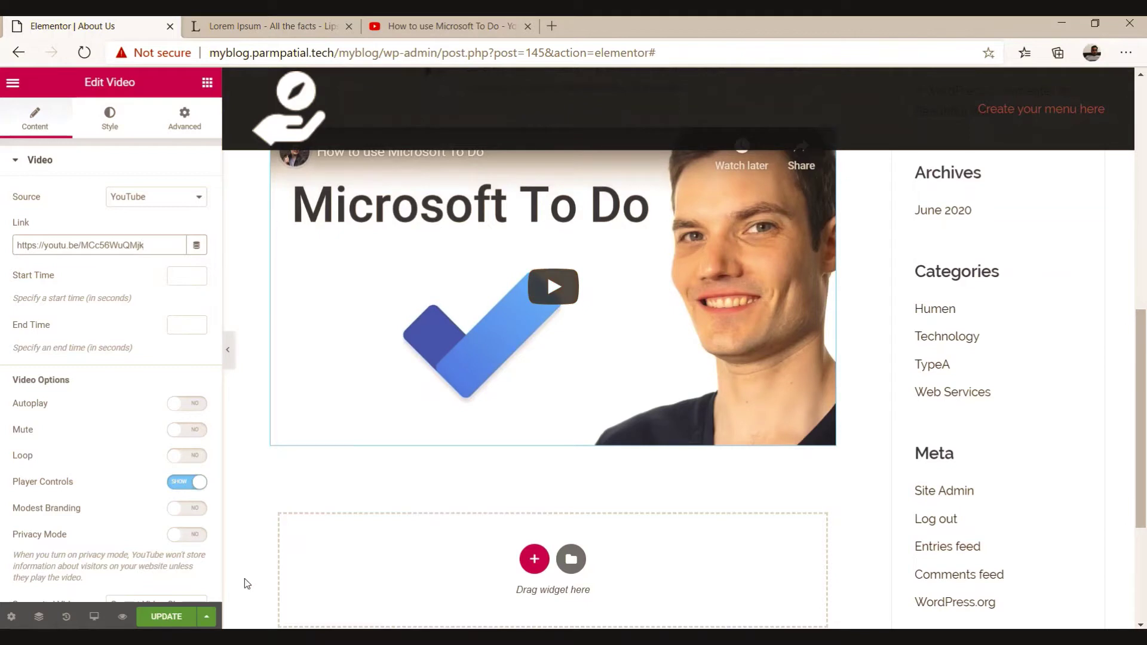
click(170, 618)
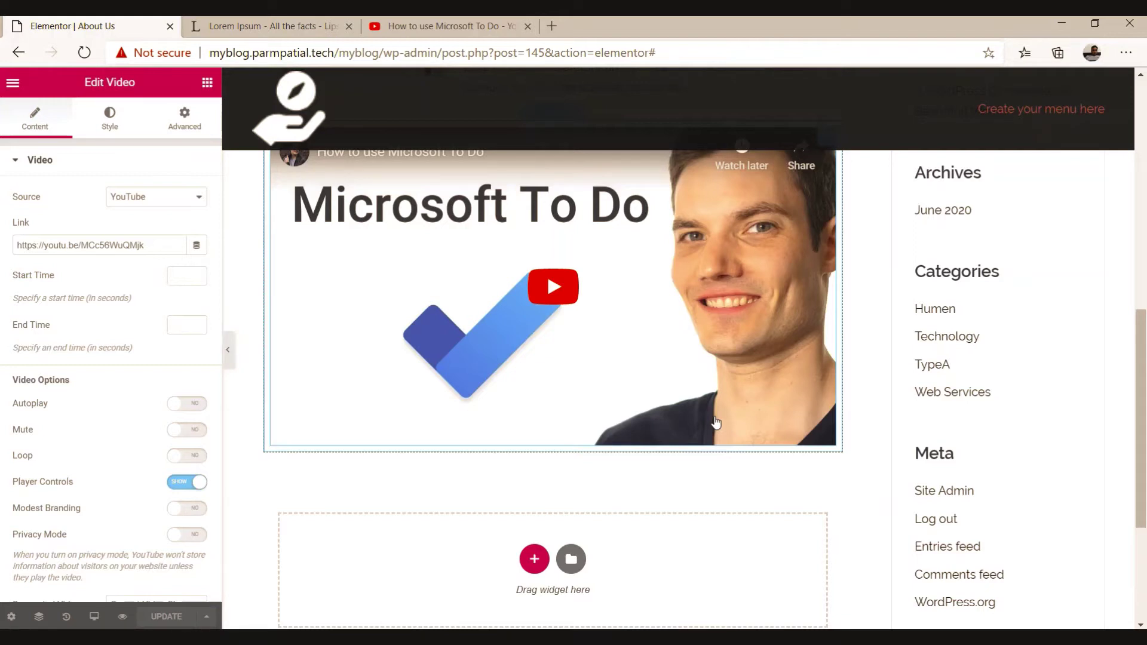
Step: Add another single-column section below the video and set its content width to Full Width
click(534, 561)
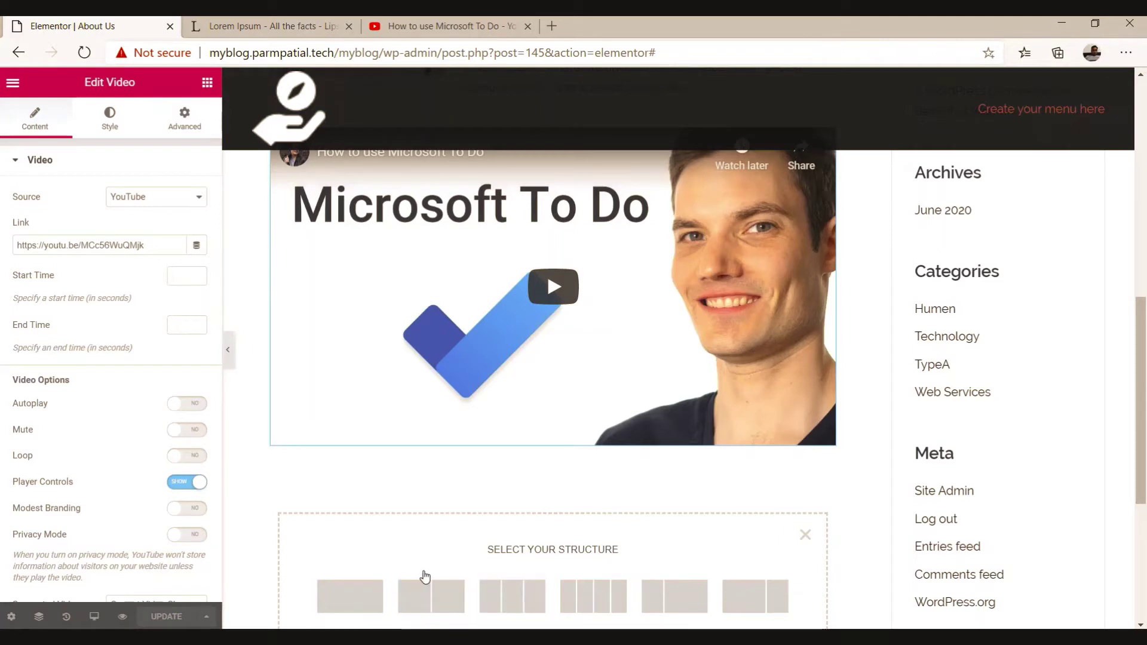
scroll(425, 576, down, 3)
click(354, 431)
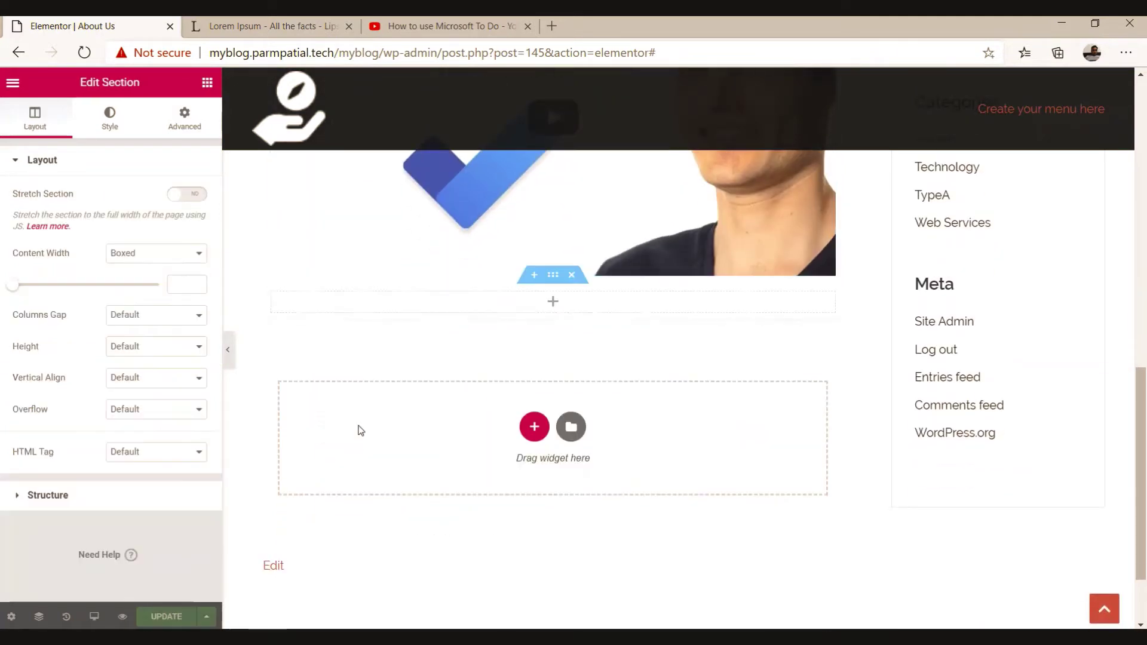
click(133, 253)
click(139, 282)
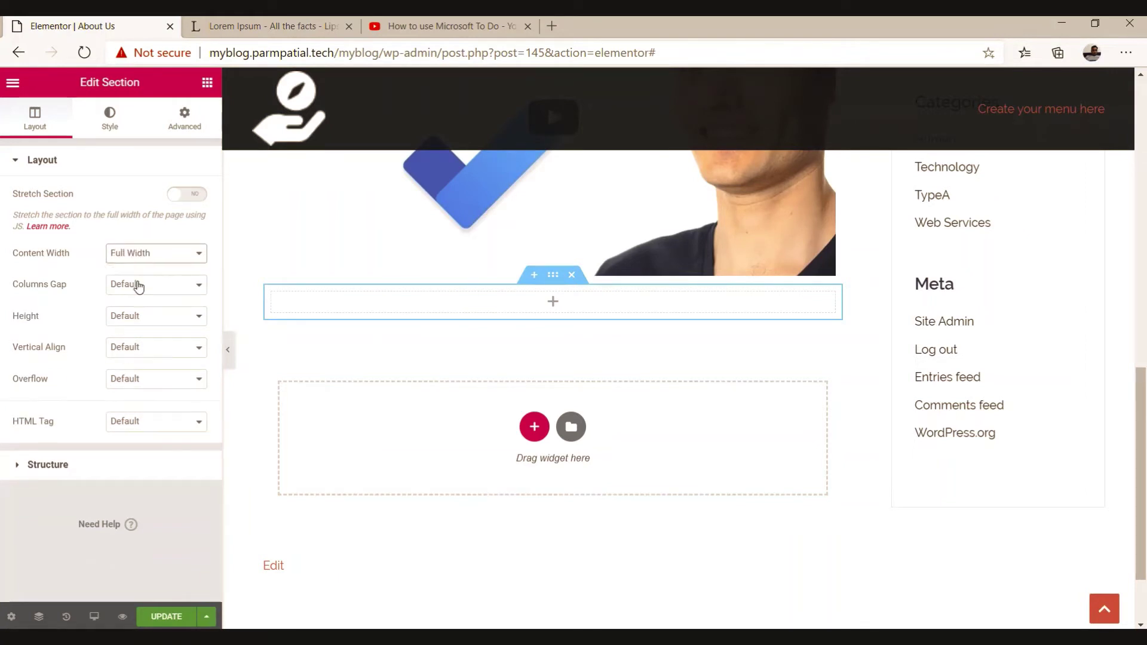
Step: Give the new full-width section a Classic background using the pale, paint-splattered abstract image from the Media Library
click(110, 127)
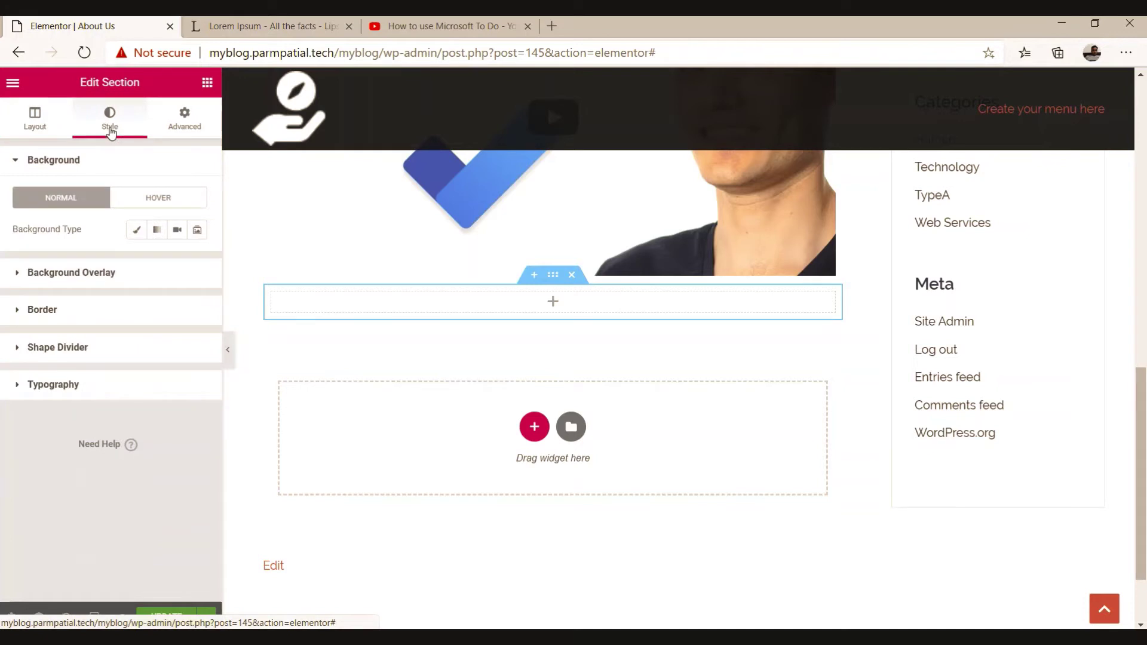
click(136, 233)
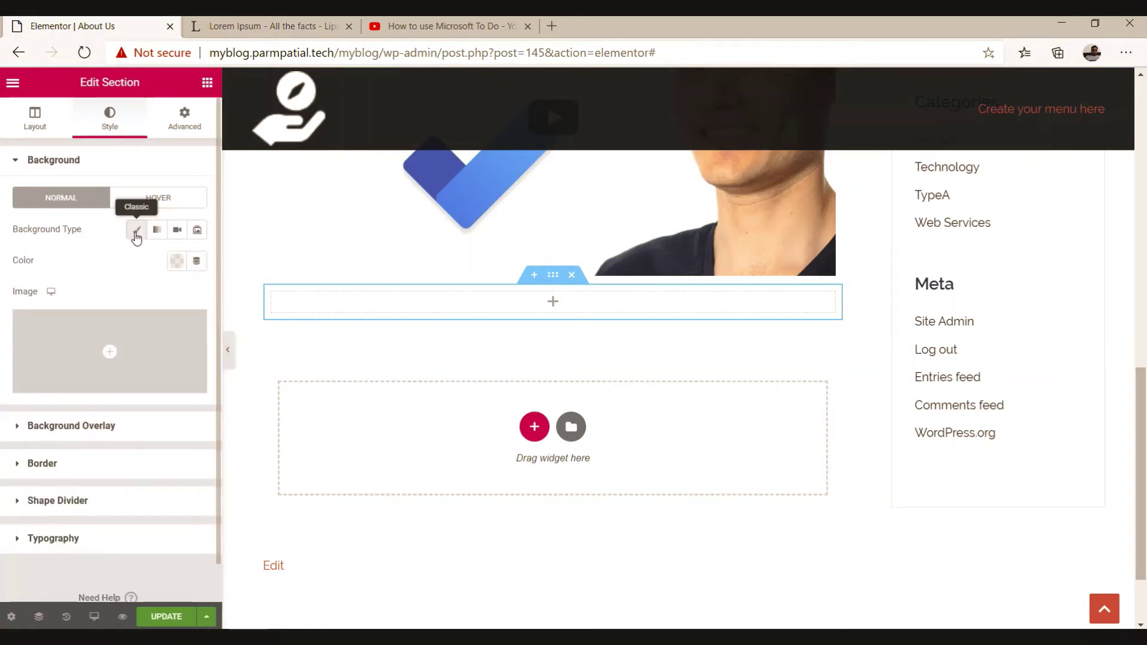
click(106, 357)
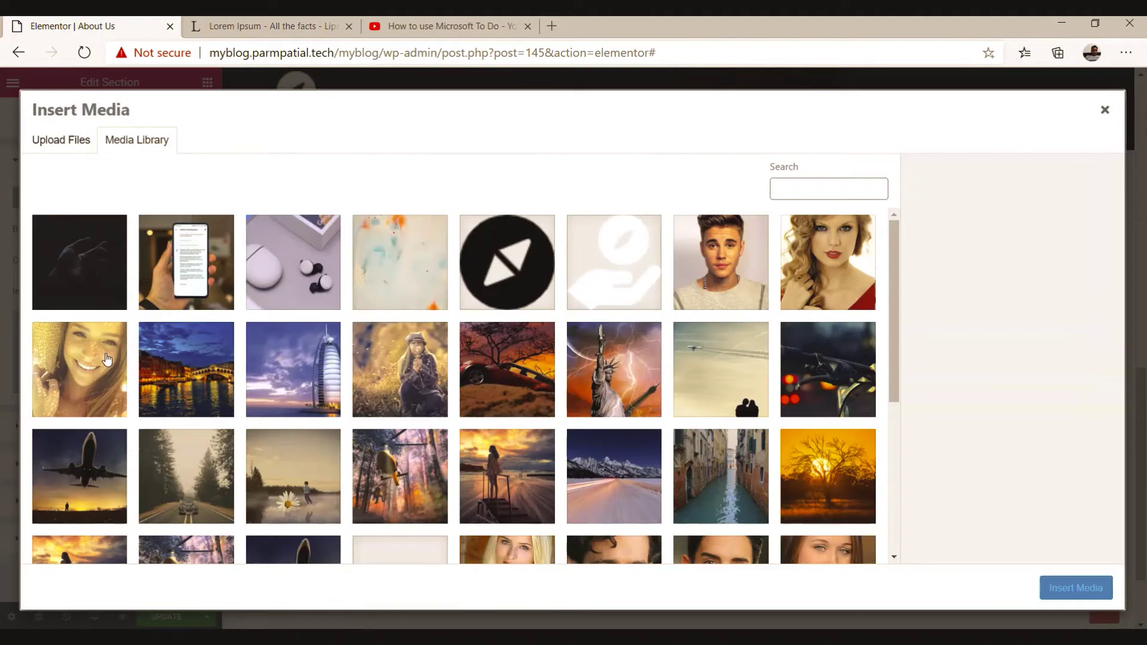
click(383, 272)
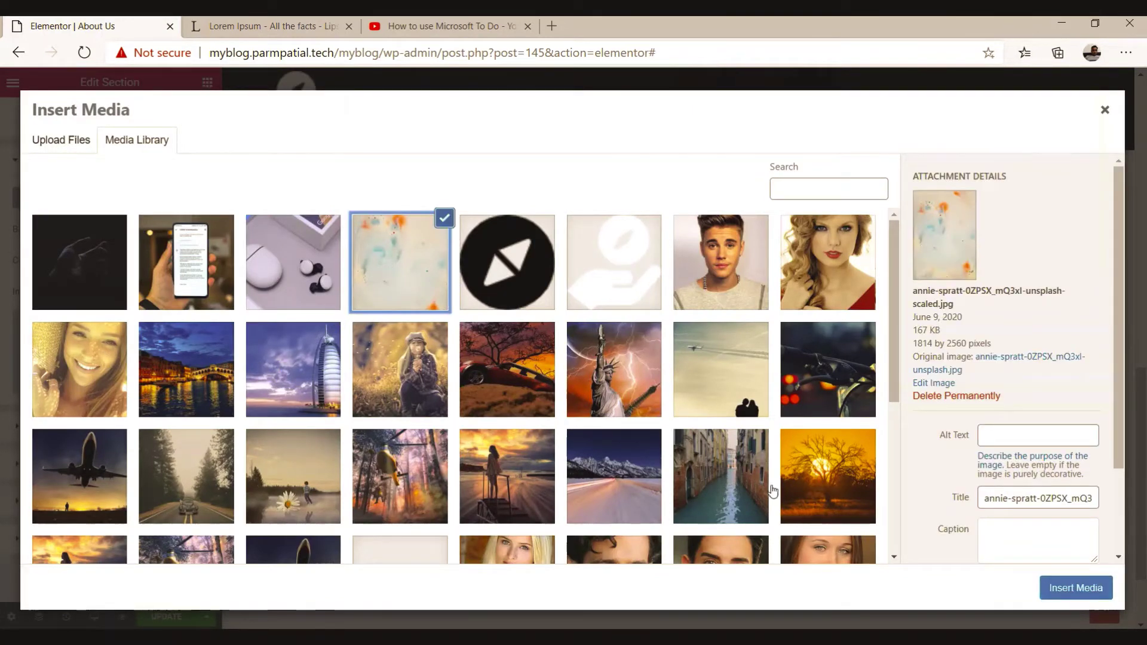
click(1067, 588)
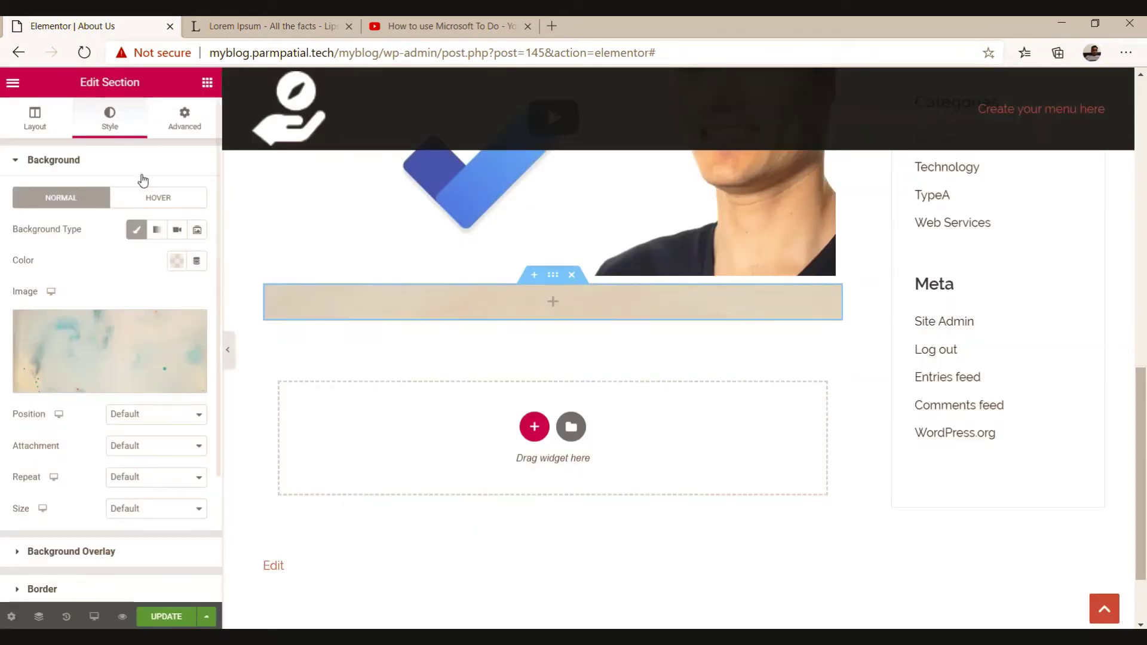
Step: Unlink the section's padding values and set both the top and bottom padding to 20 px
click(189, 122)
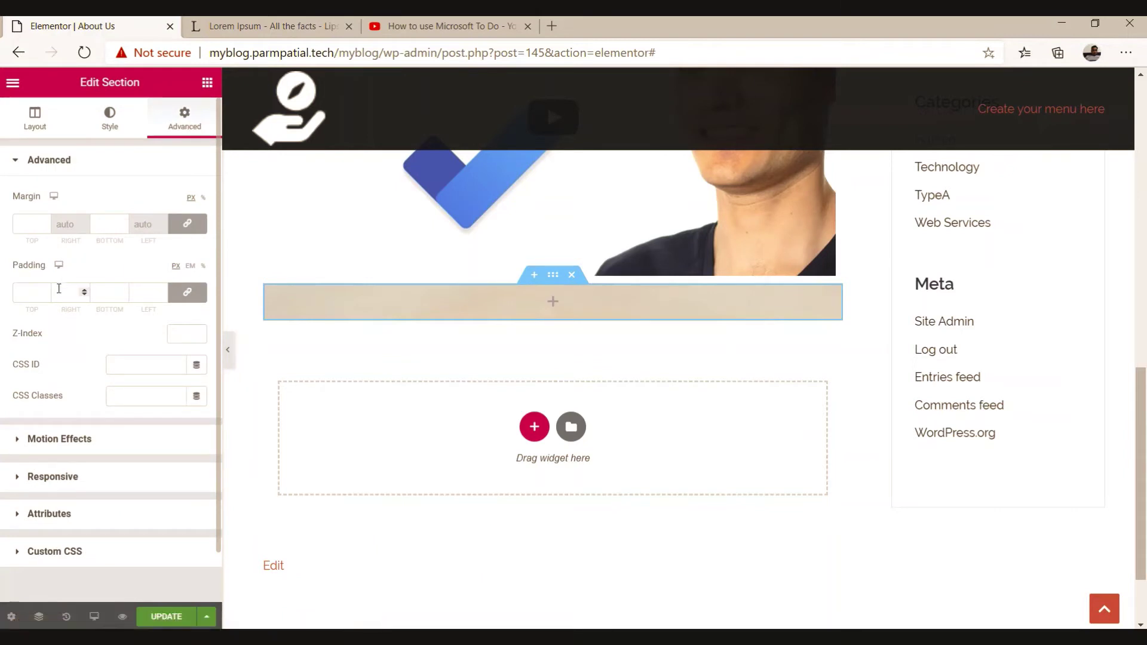
click(191, 298)
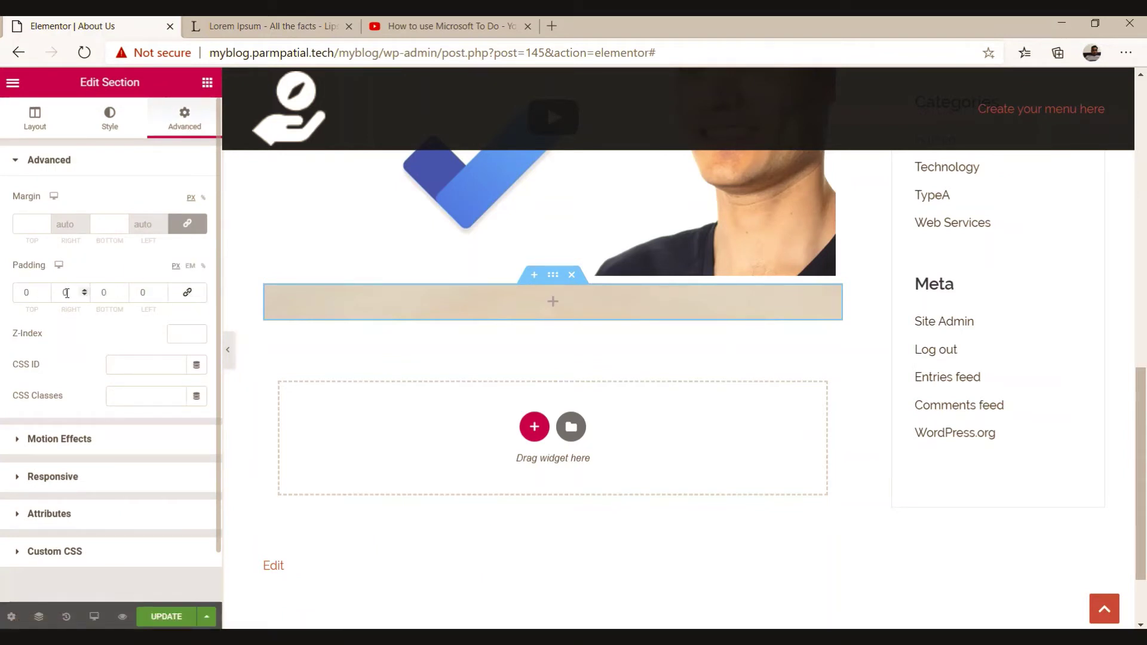
double_click(13, 289)
text(30)
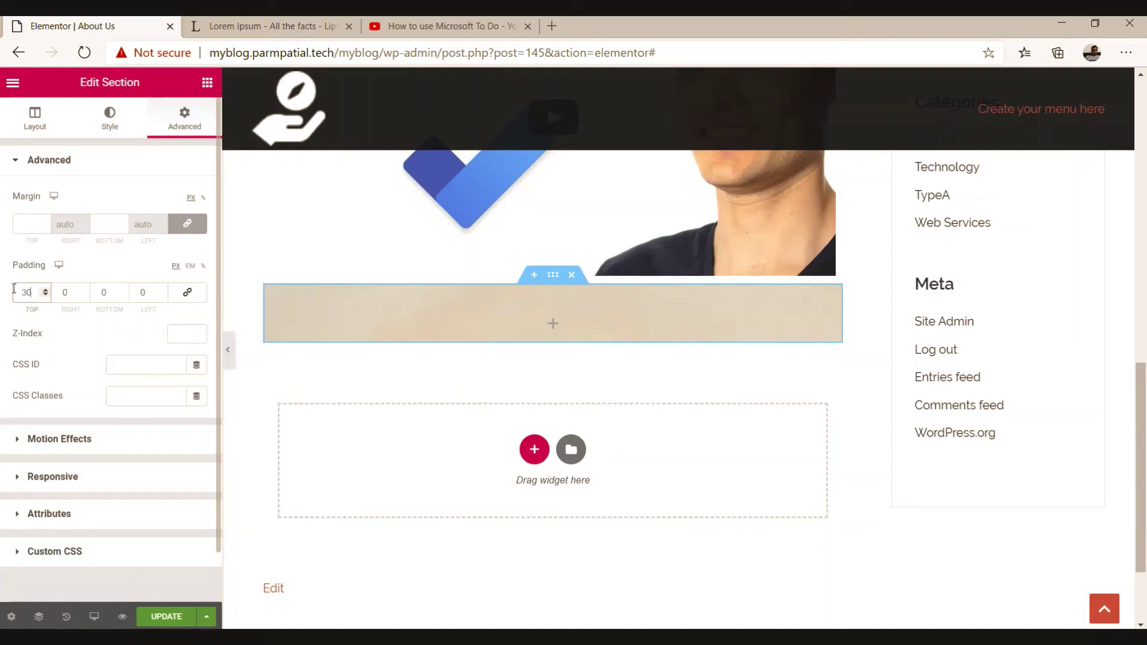
key(BackSpace)
key(BackSpace)
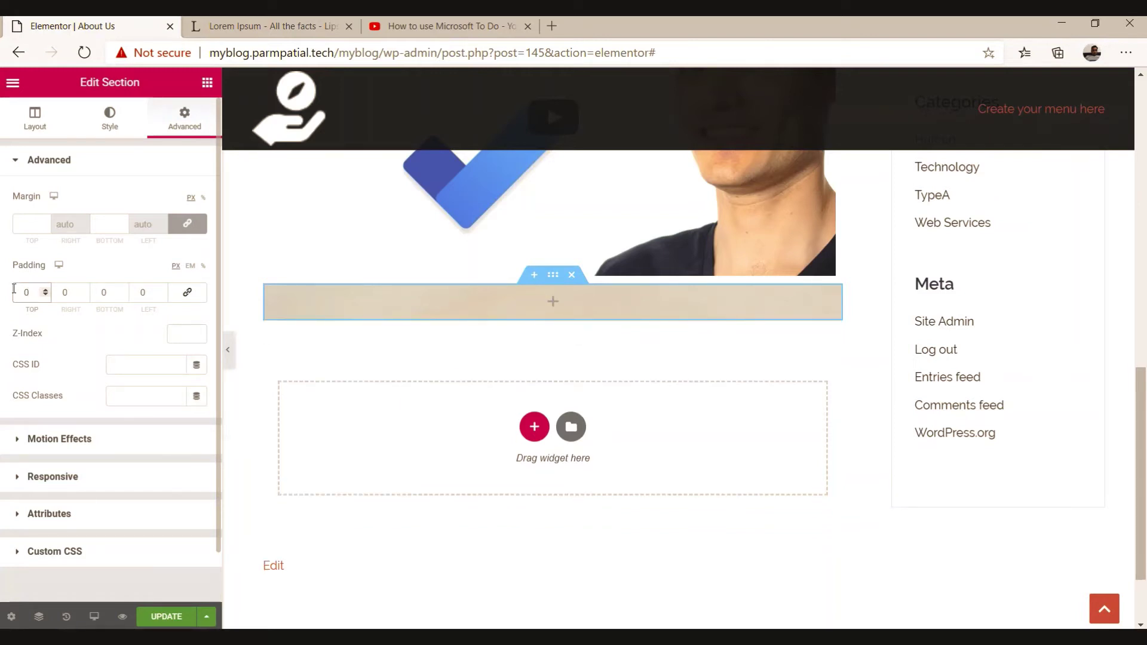
text(20)
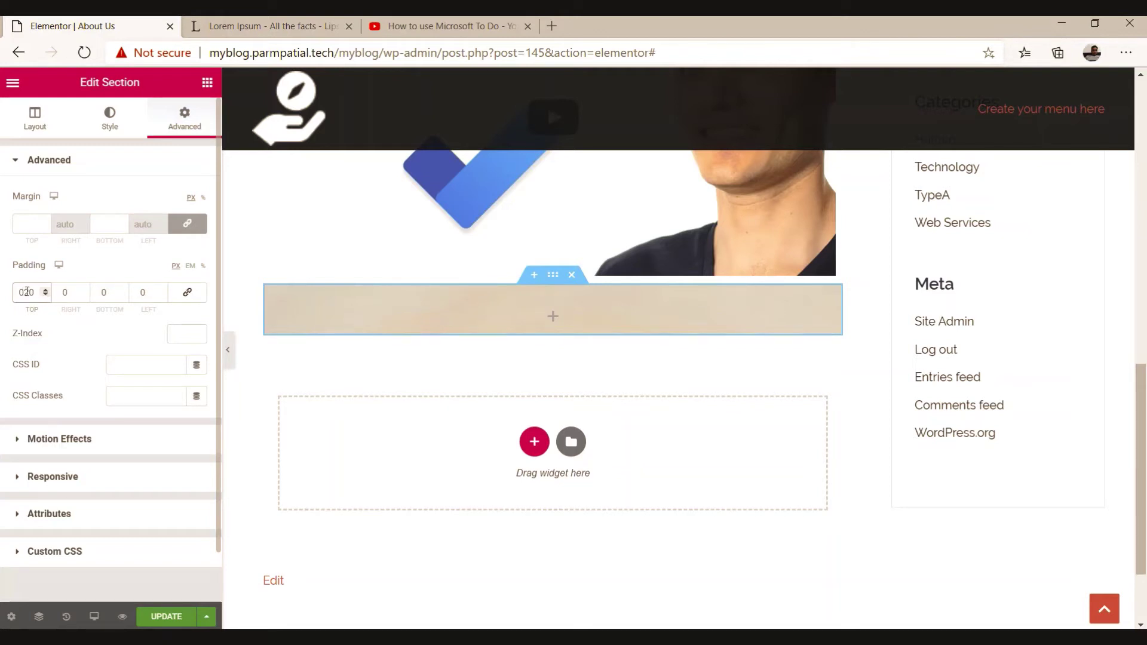
double_click(107, 292)
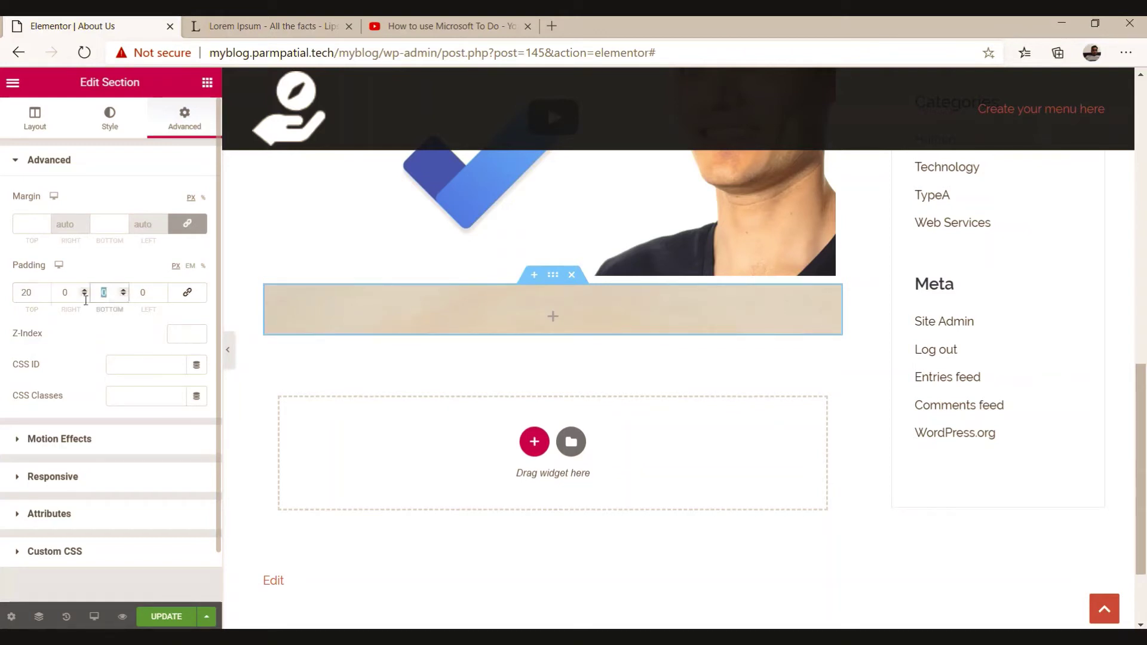
text(20)
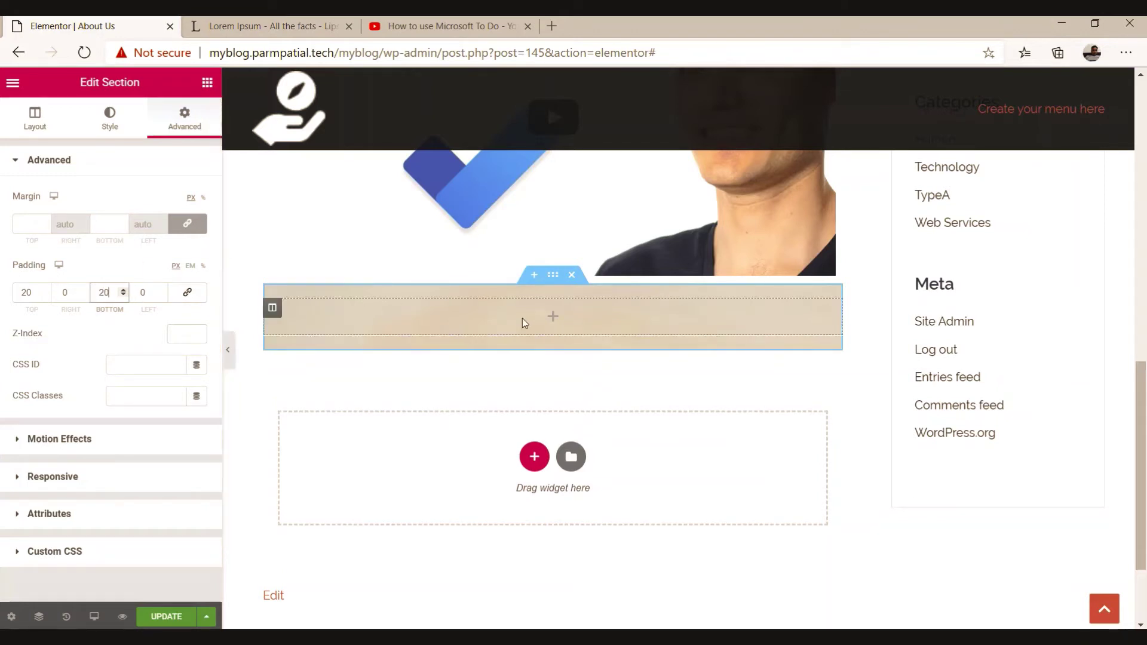
Step: Find the Sydney FP: Facts widget among the WordPress widgets and place it in the section with the image background
click(553, 319)
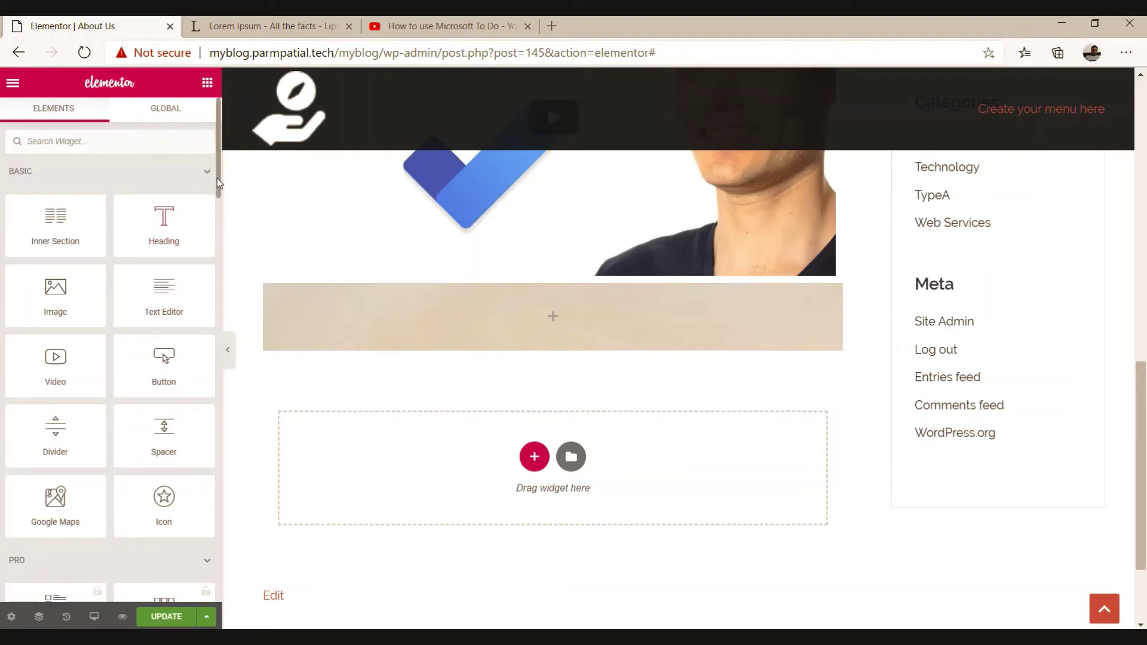
drag(217, 174, 213, 574)
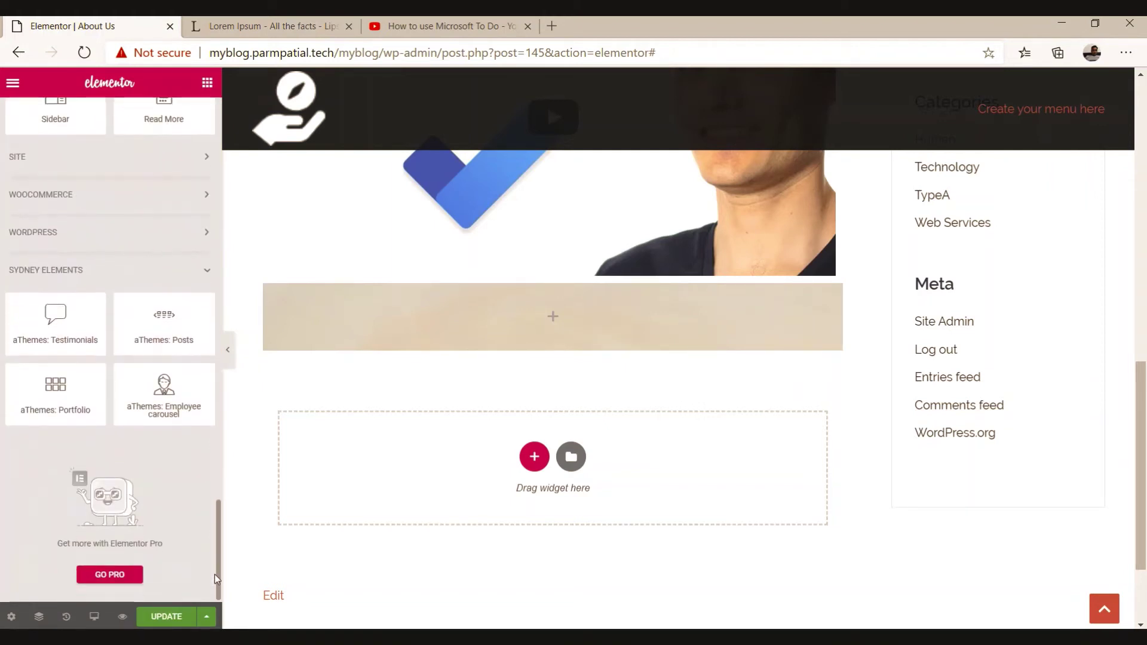
click(61, 273)
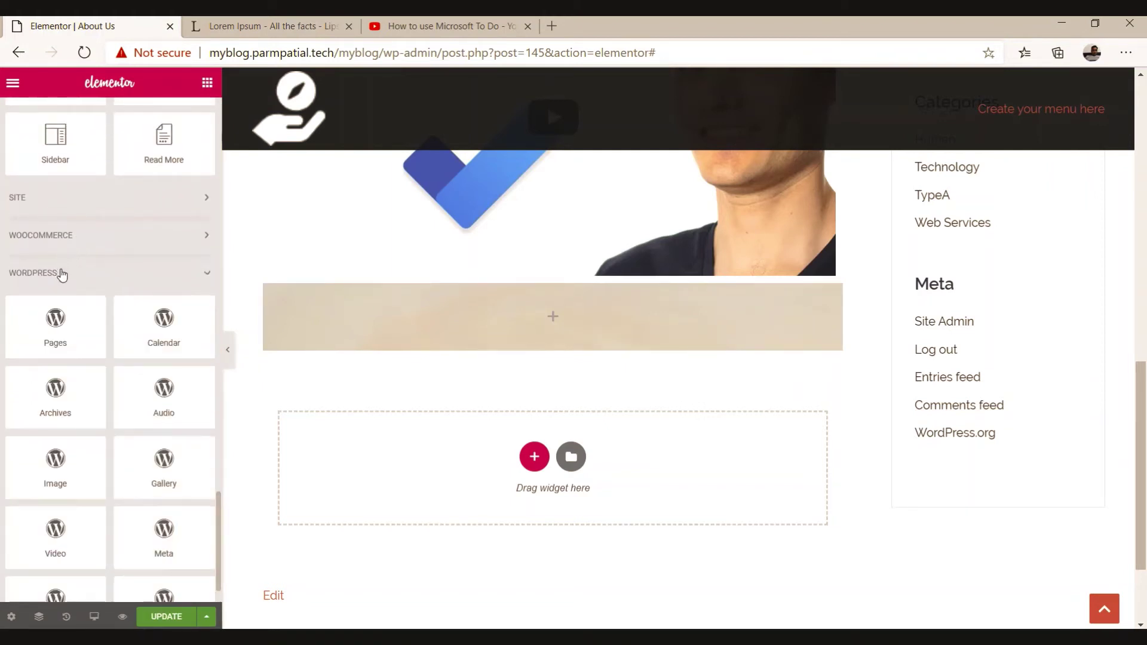
scroll(77, 347, down, 4)
scroll(79, 355, down, 9)
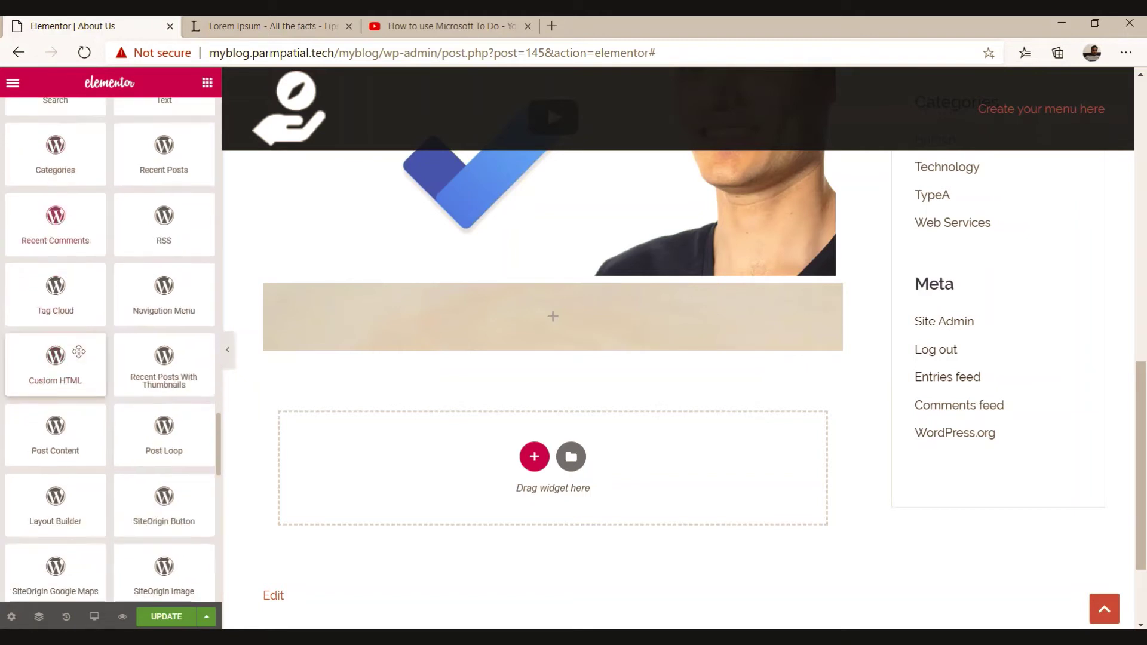
scroll(77, 366, down, 1)
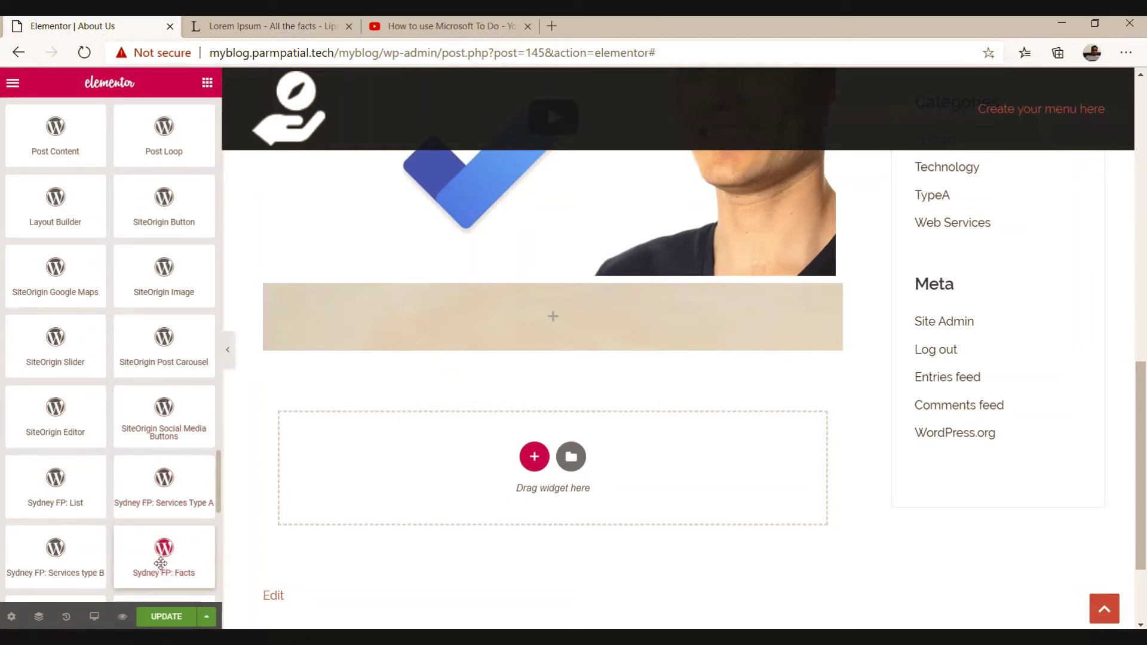
drag(160, 563, 547, 326)
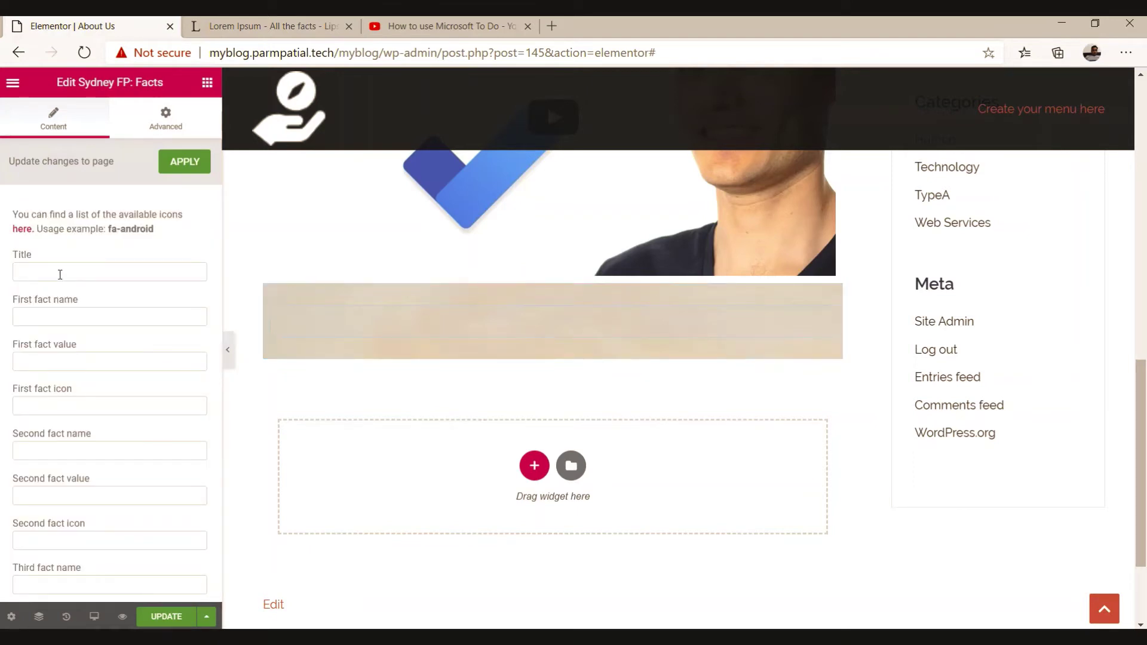
Step: Fill in the Facts widget's first fact with the name Project, the value 345 and the icon fa-briefcase
click(60, 274)
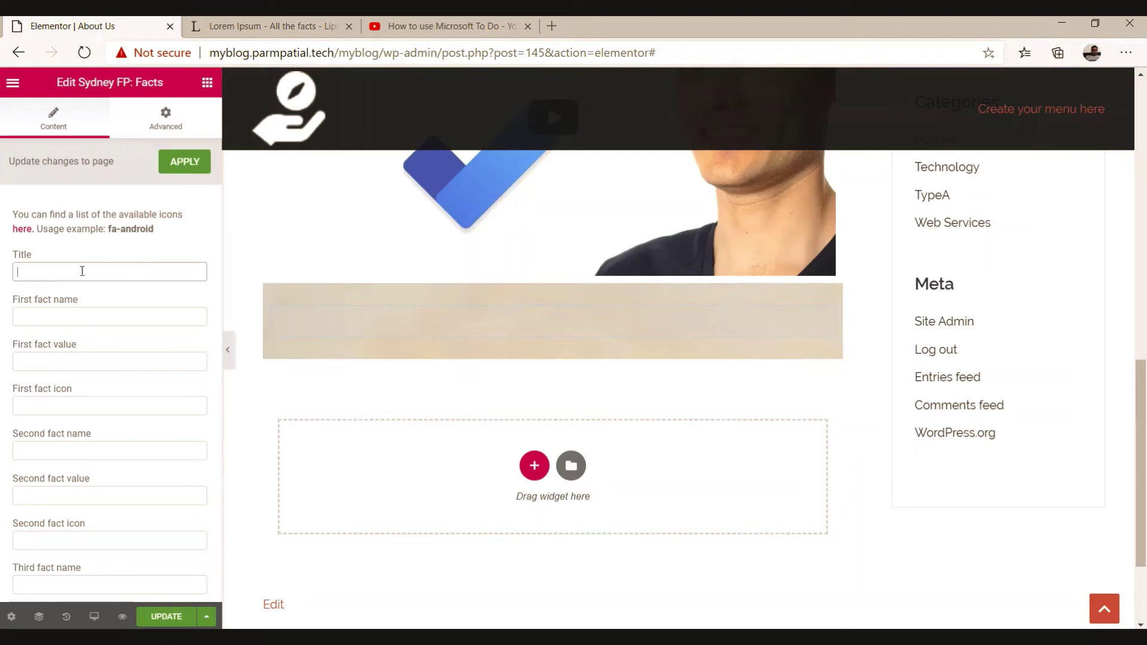
click(39, 320)
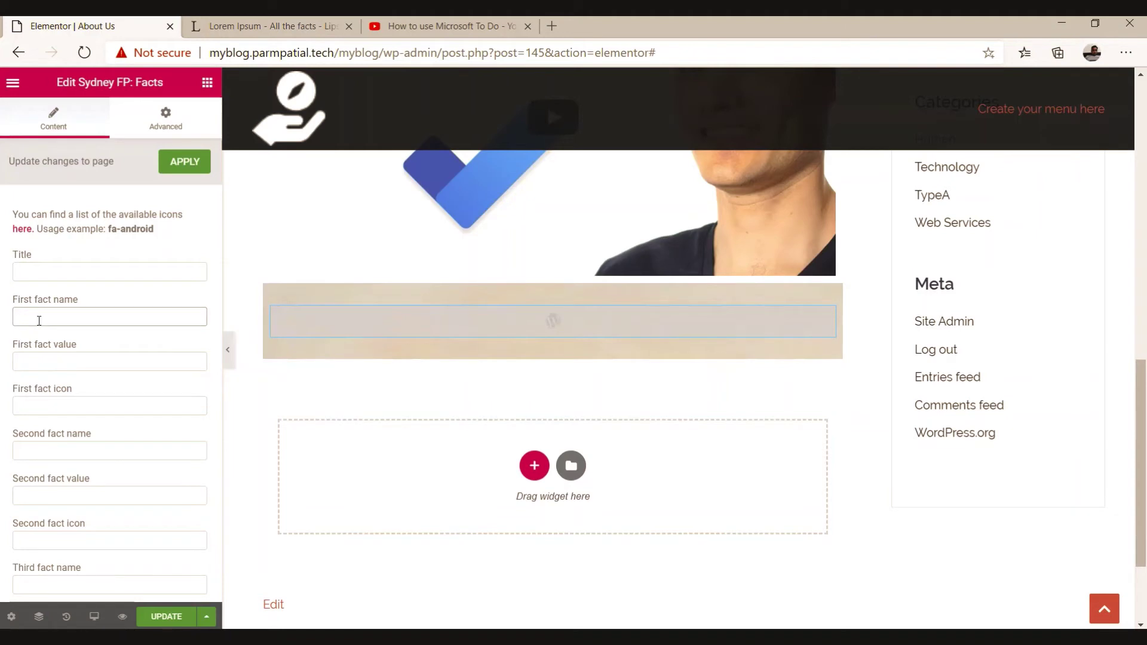
text(Project)
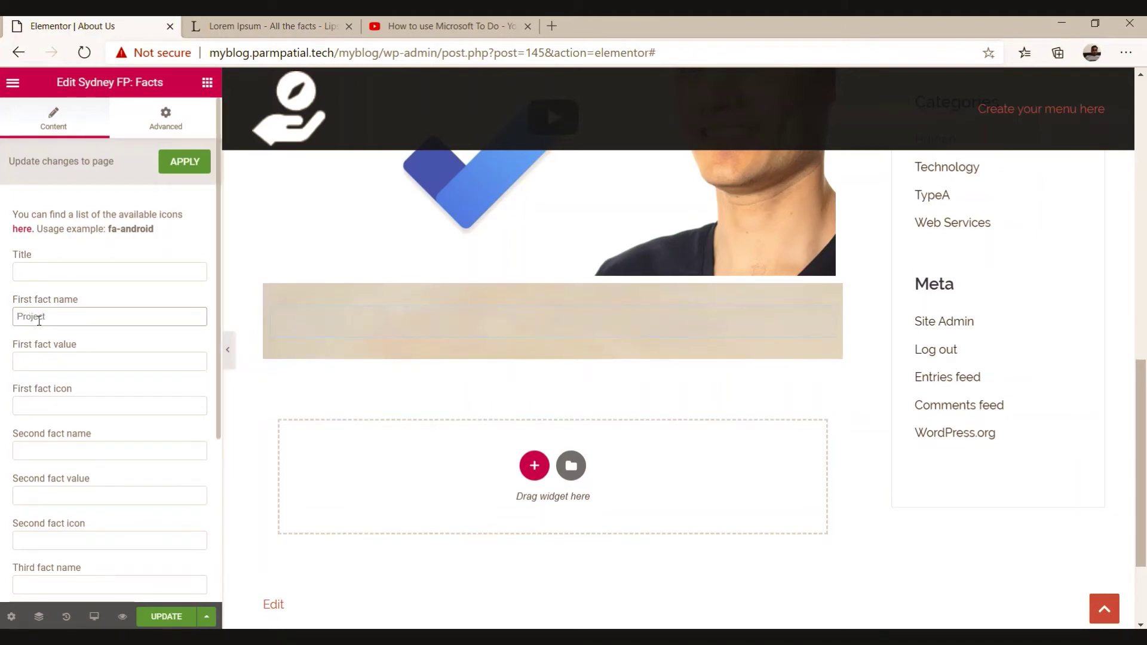
click(56, 361)
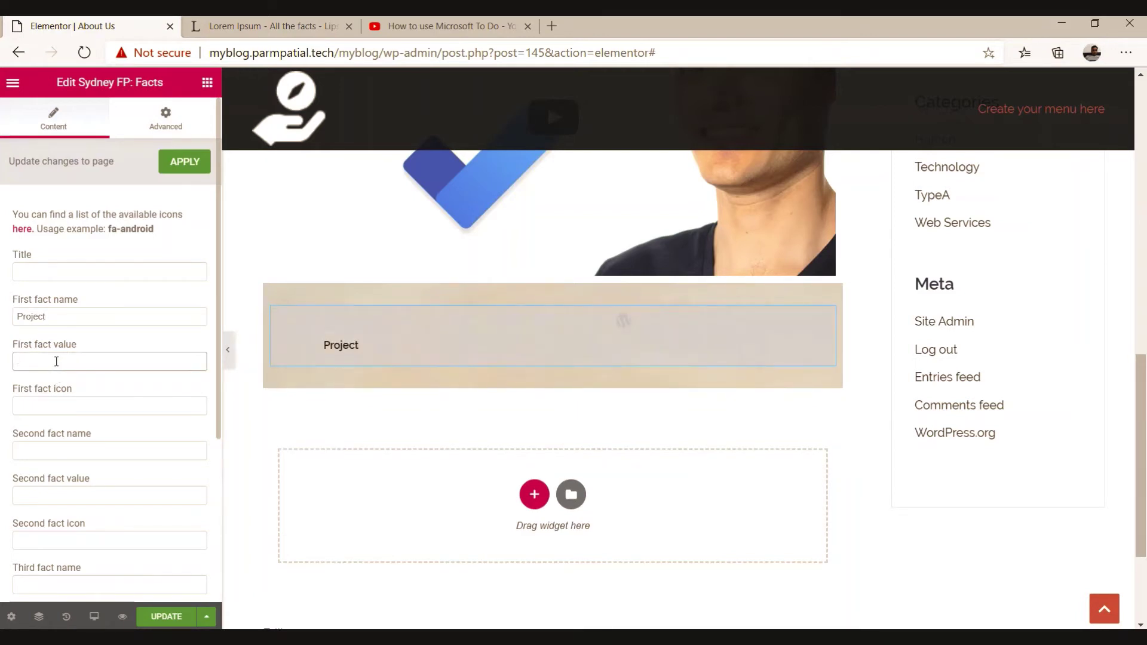
text(345)
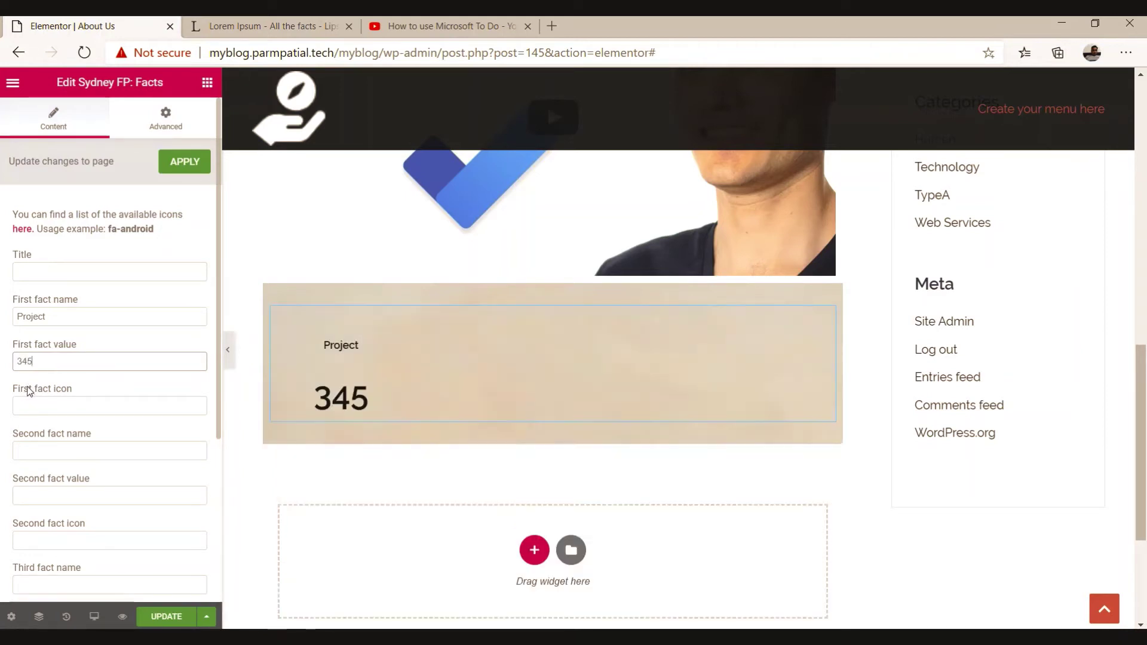
click(36, 411)
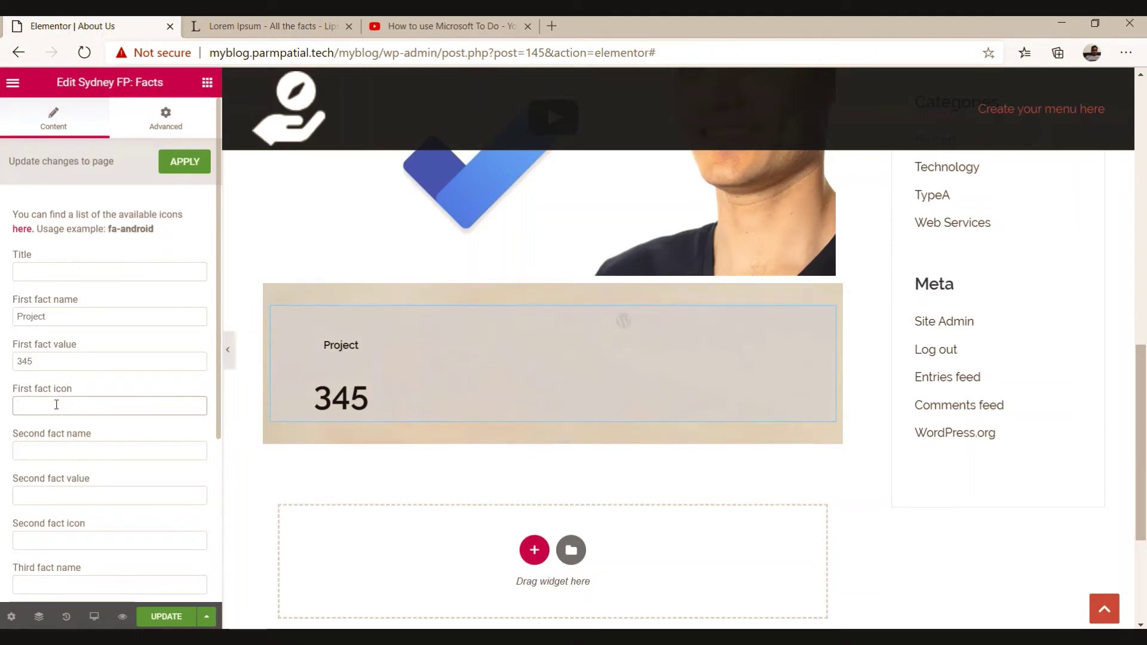
text(fa-briefcase)
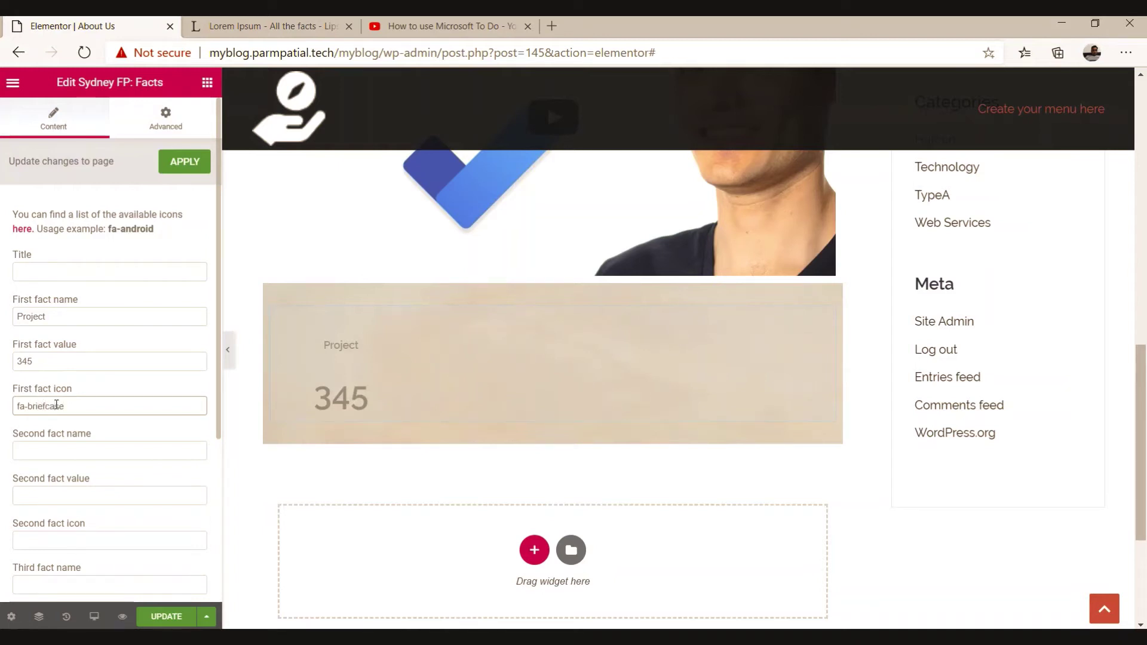
Step: Fill in the second fact with the name Client, the value 102 and the icon fa-male
scroll(102, 364, down, 1)
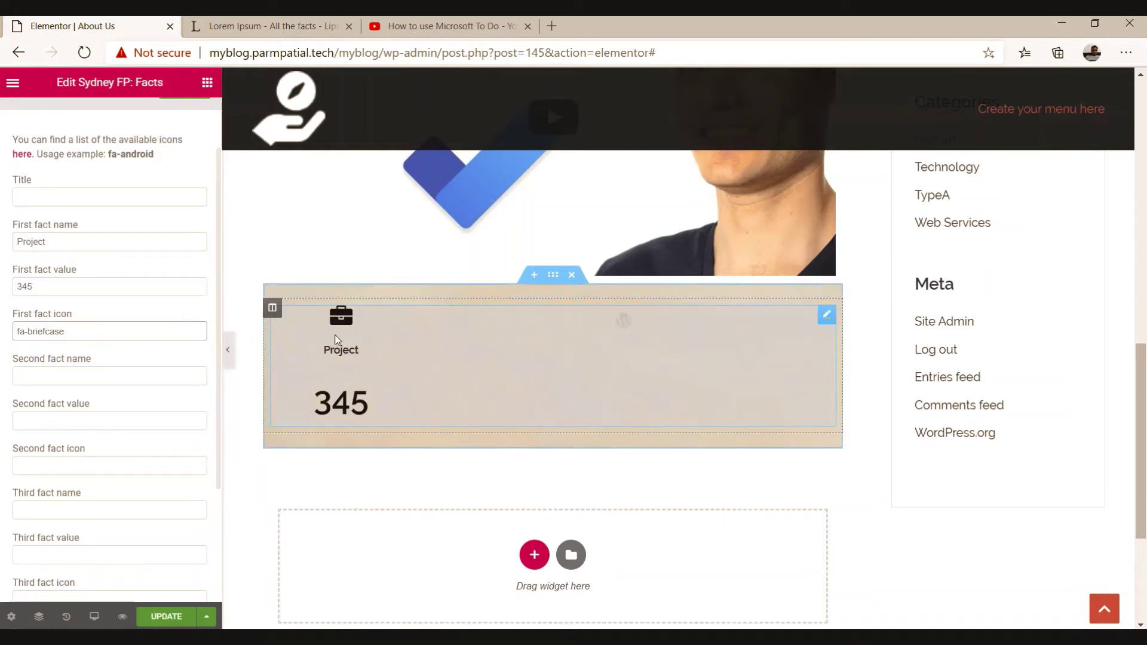
scroll(338, 346, down, 3)
scroll(422, 346, up, 3)
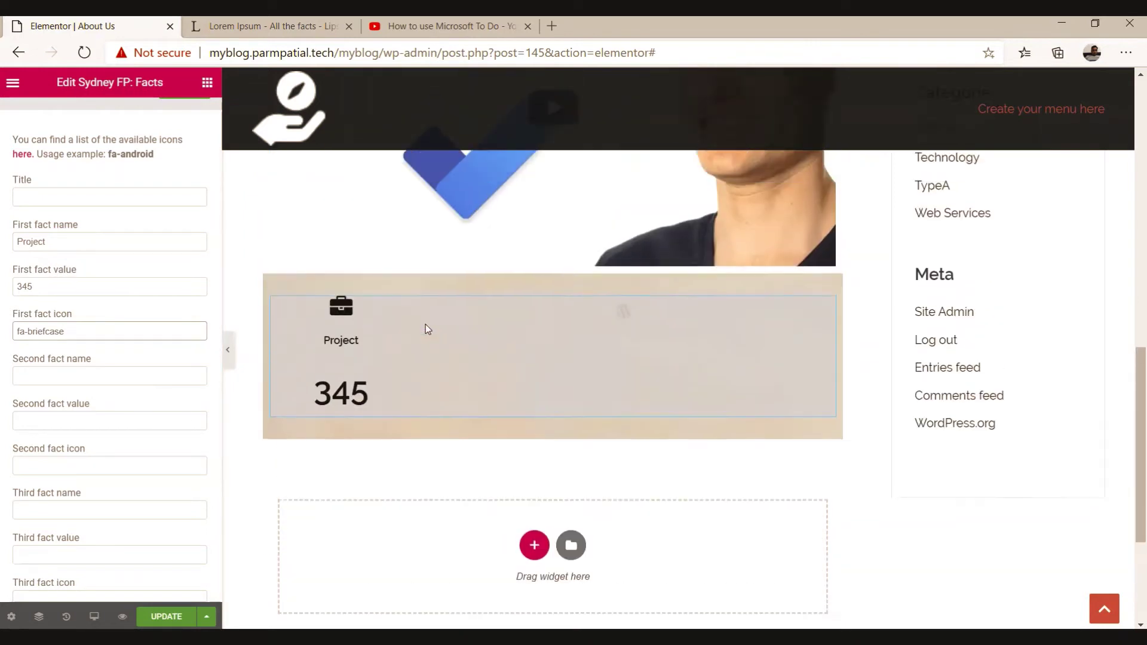
click(62, 376)
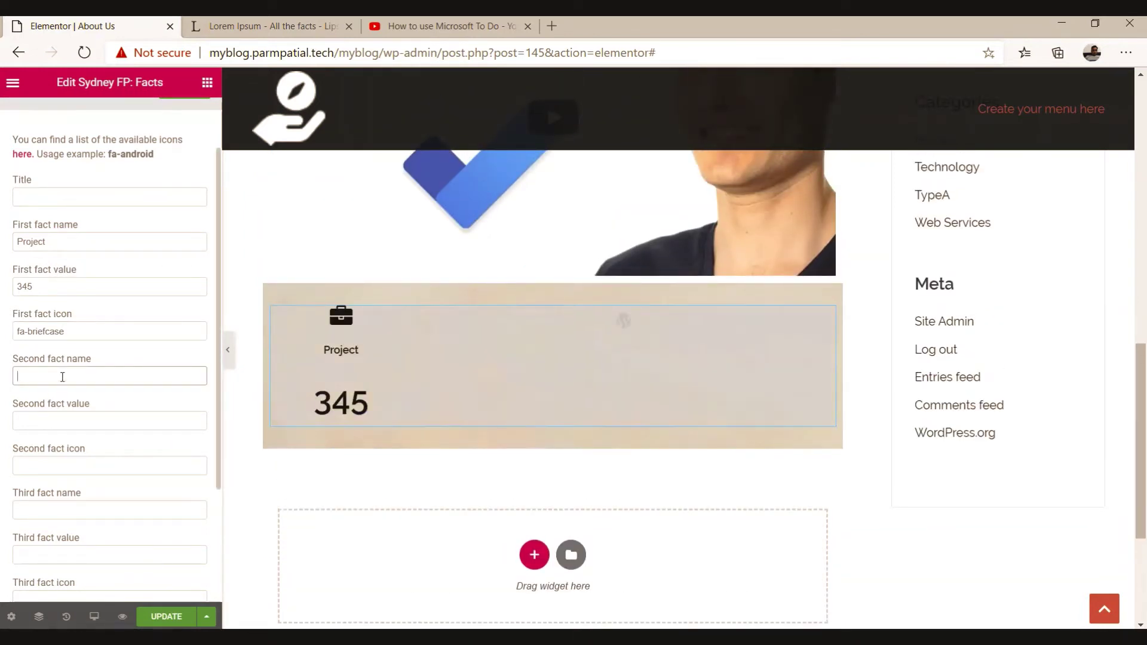
text(Client)
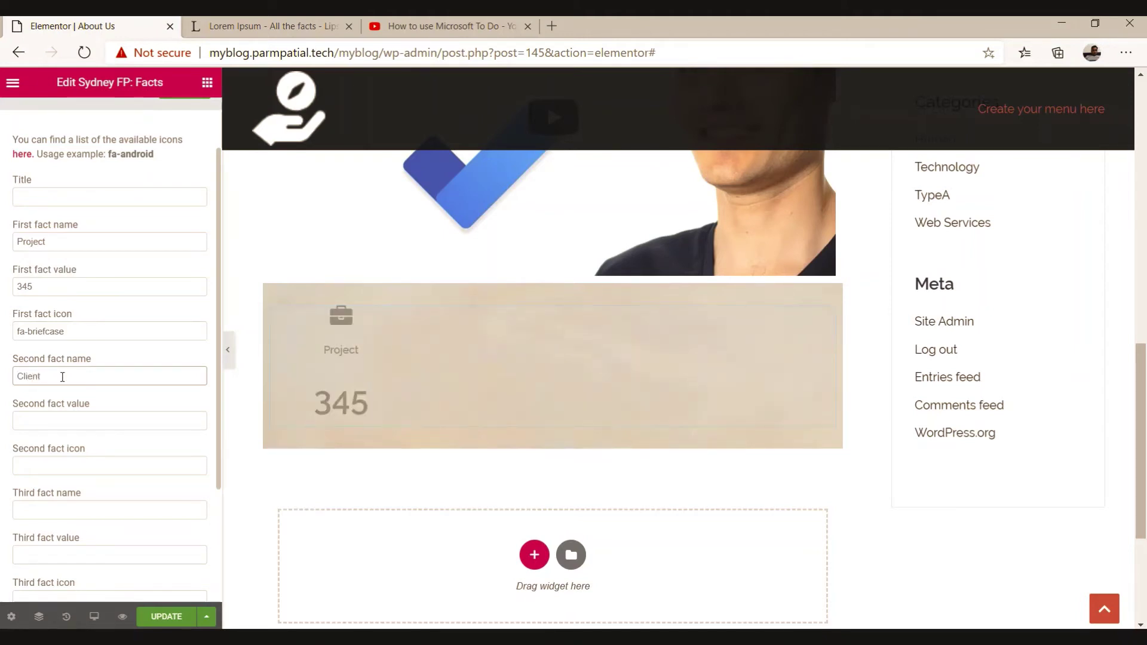
click(62, 418)
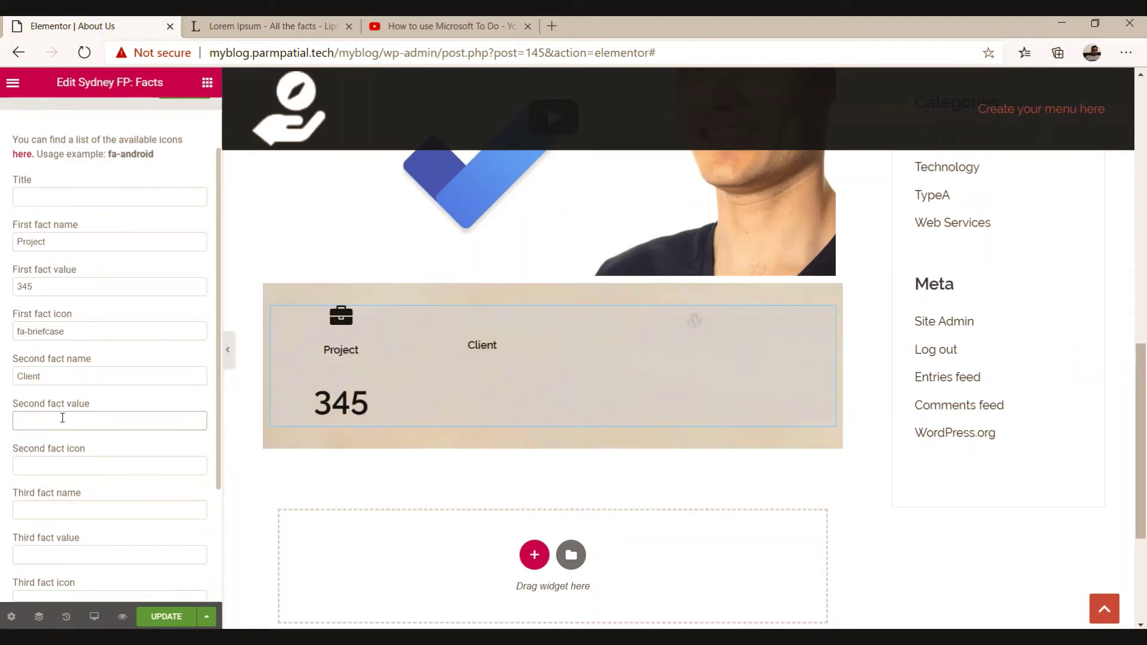
text(102)
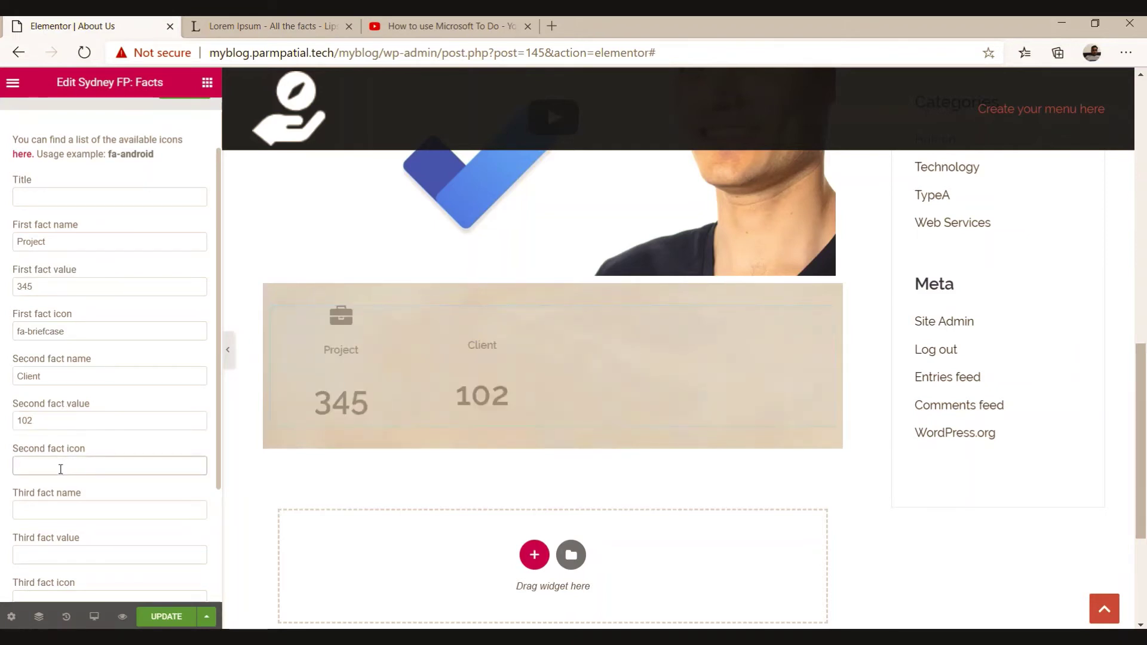
text(fa-male)
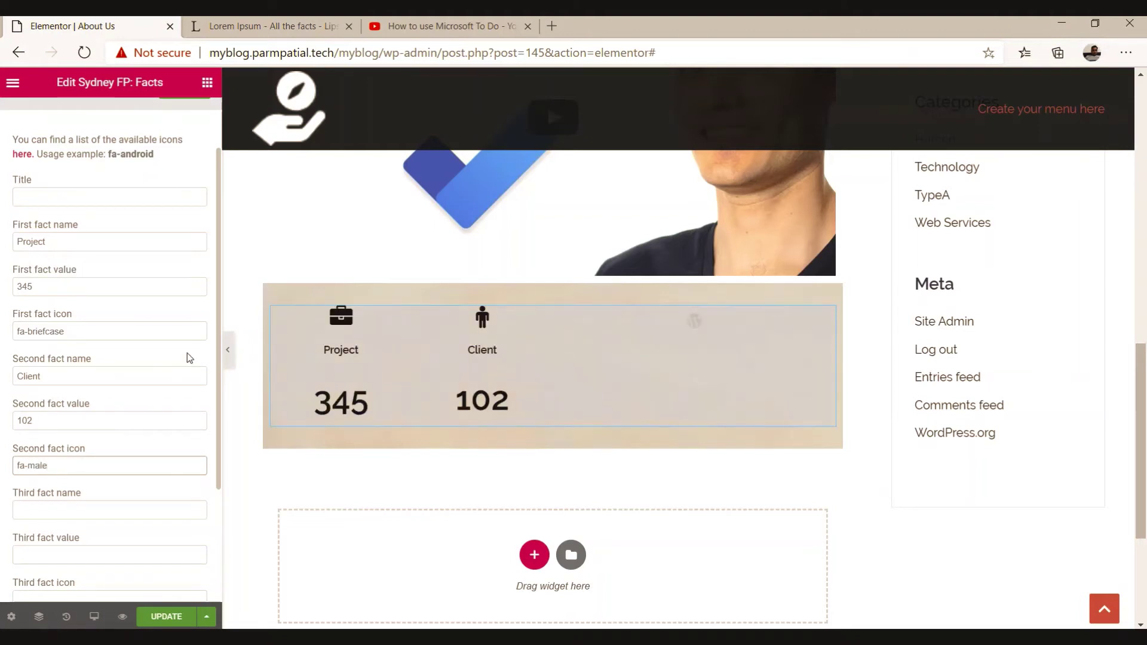
Step: Fill in the third fact with the name Coding, the value 4567 and the icon fa-code
scroll(182, 370, down, 1)
scroll(182, 370, down, 1)
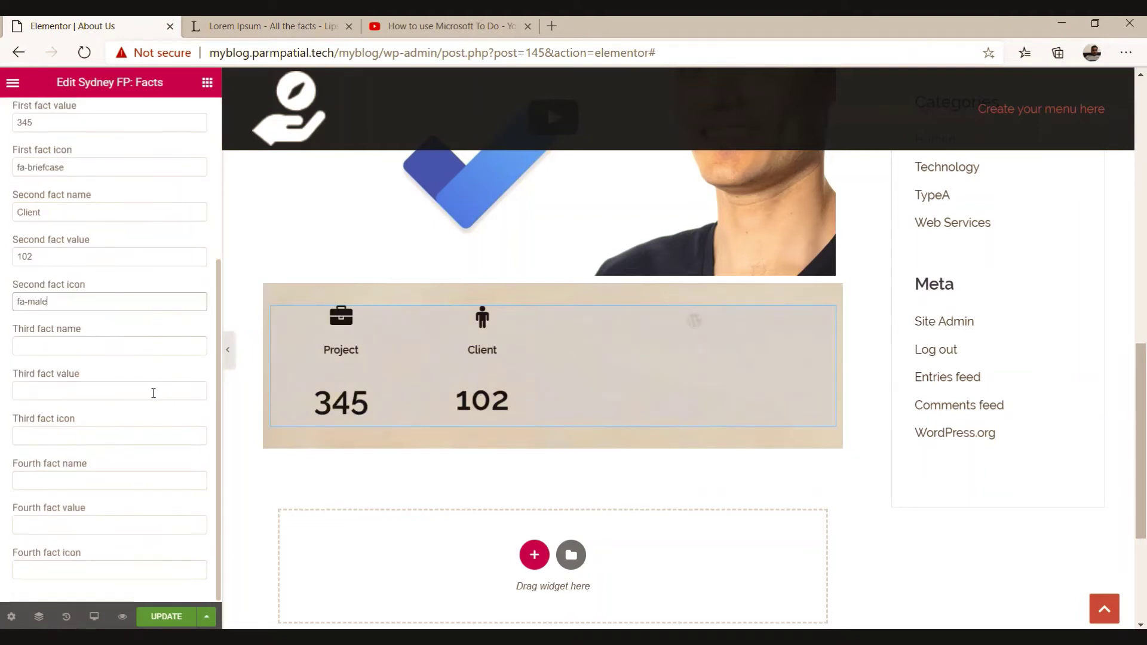
click(81, 346)
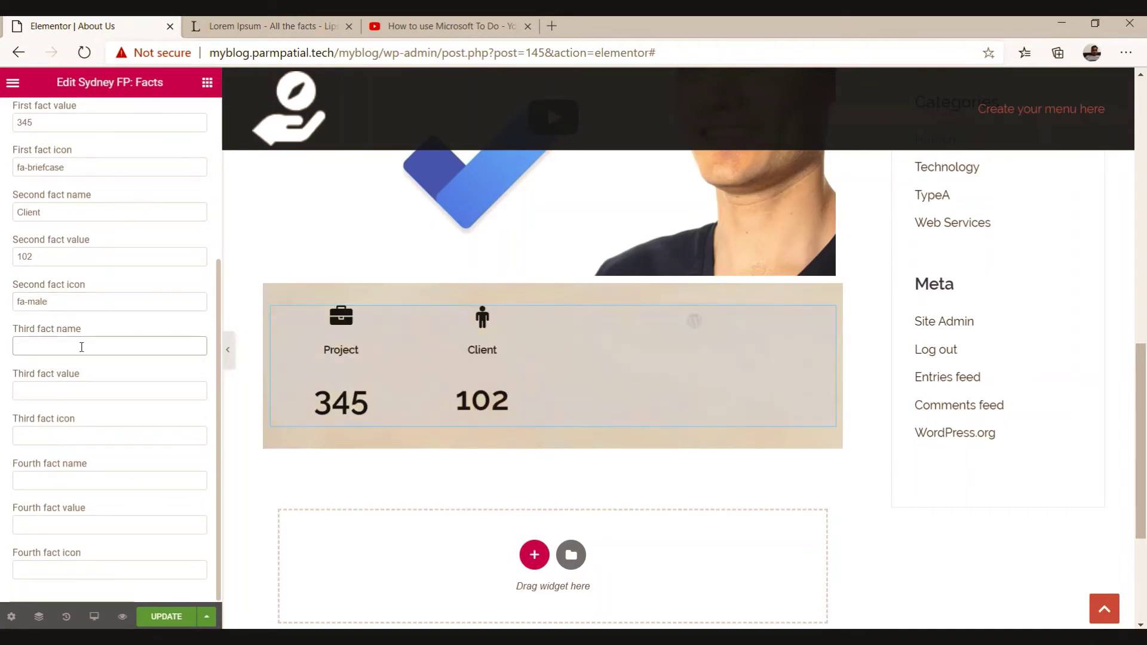
text(Co)
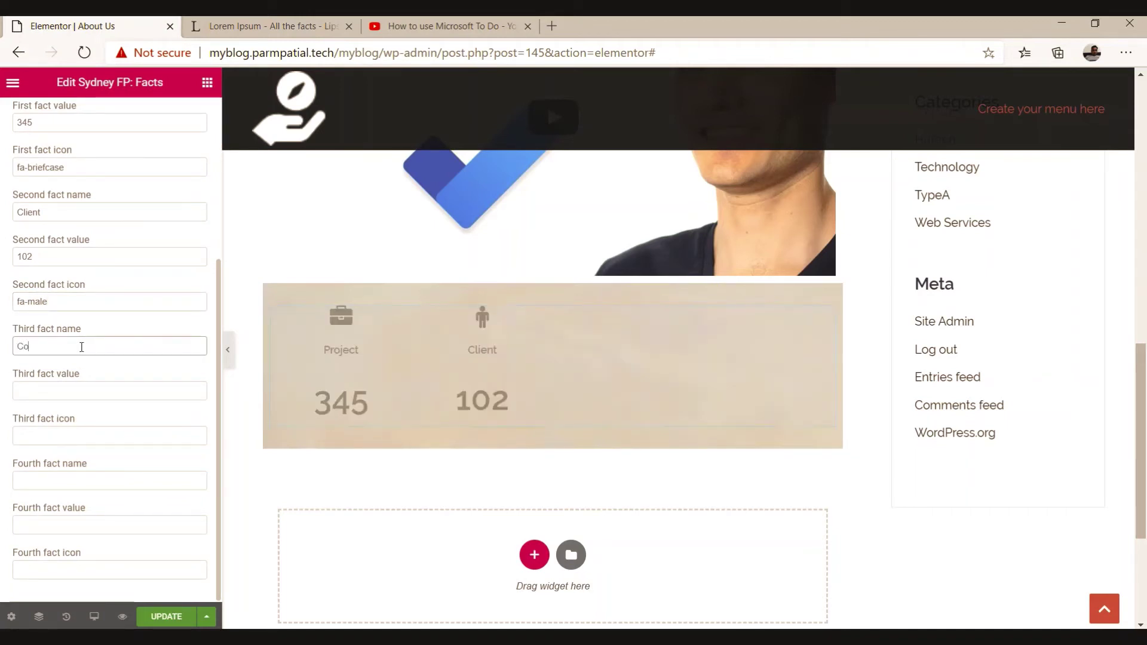
text(ding)
click(79, 394)
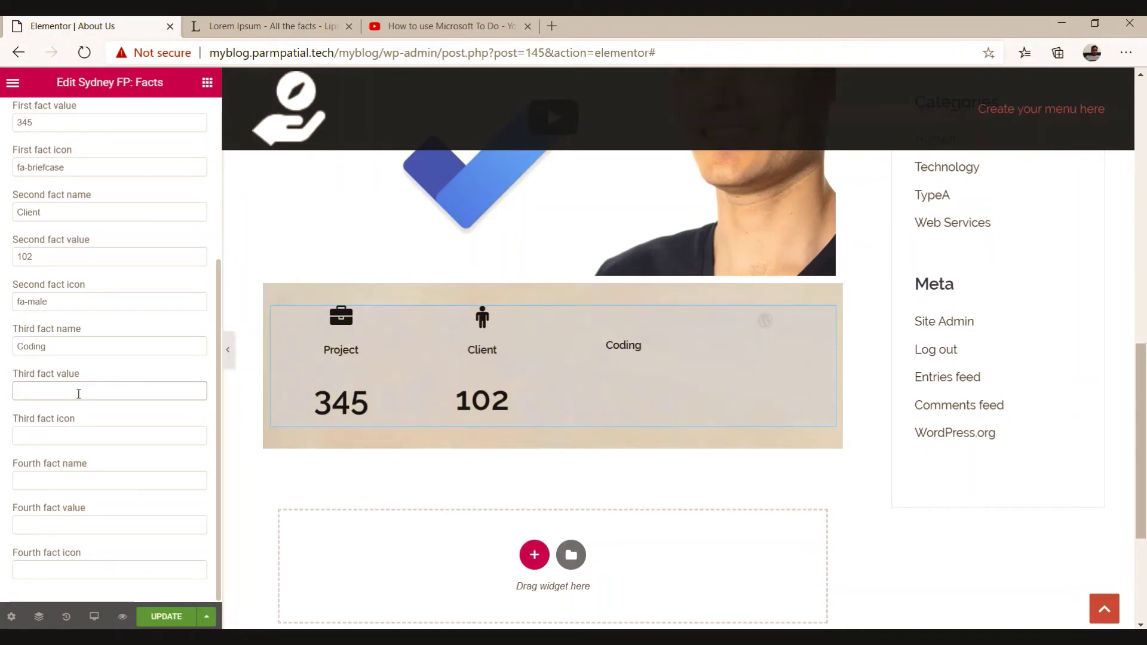
text(4567)
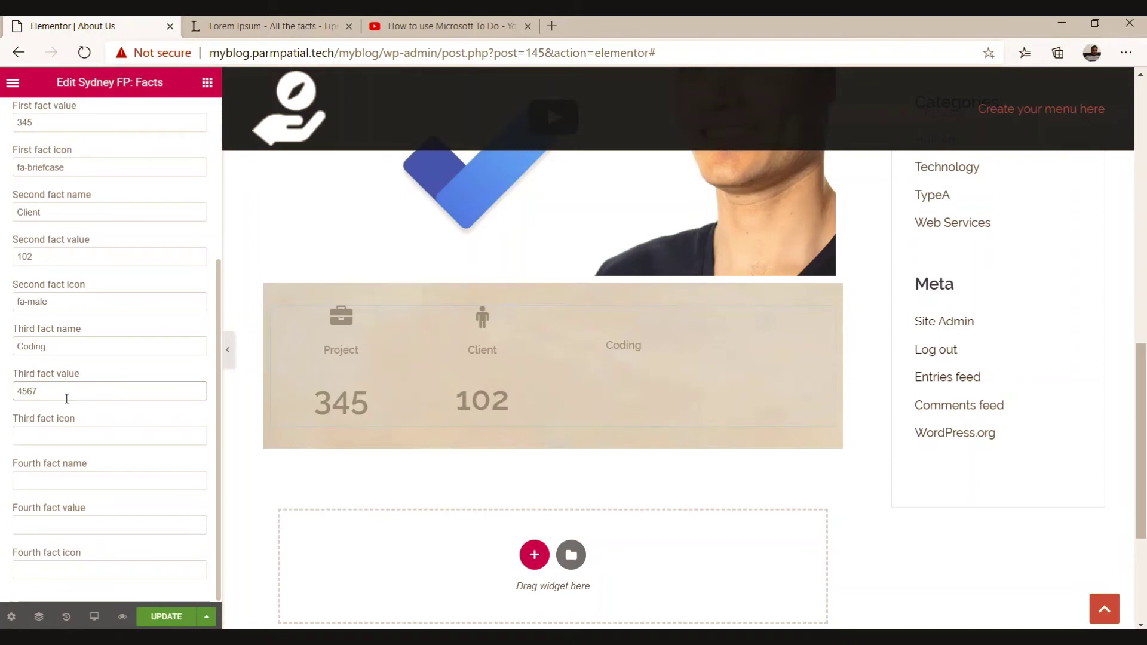
click(64, 432)
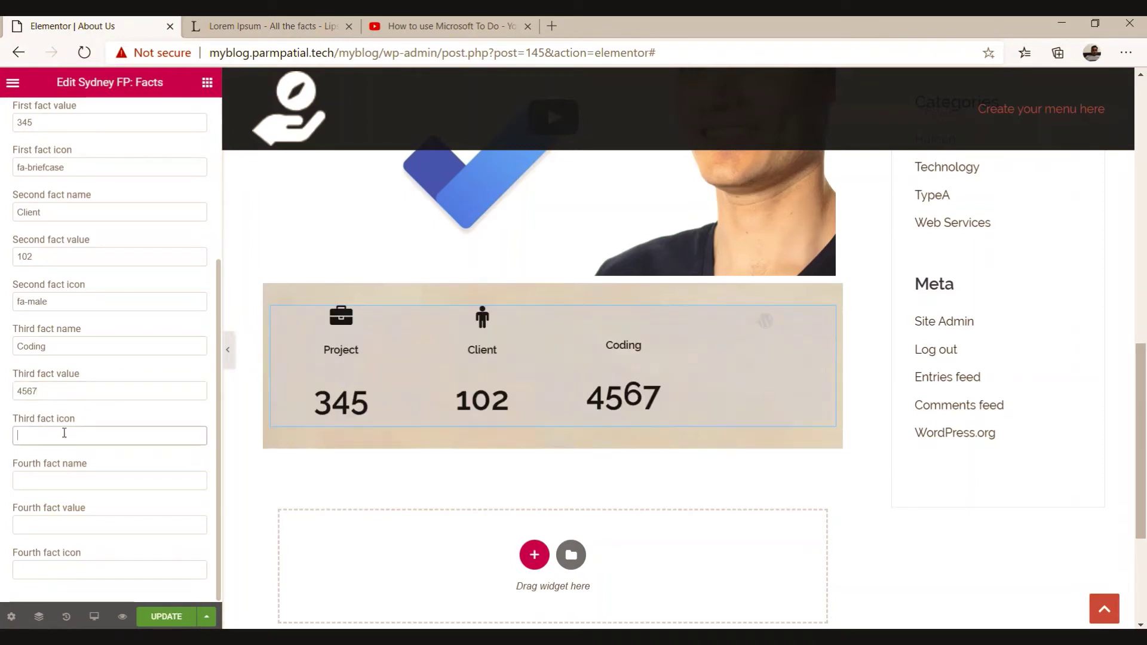
text(Fa-code)
click(82, 484)
click(23, 436)
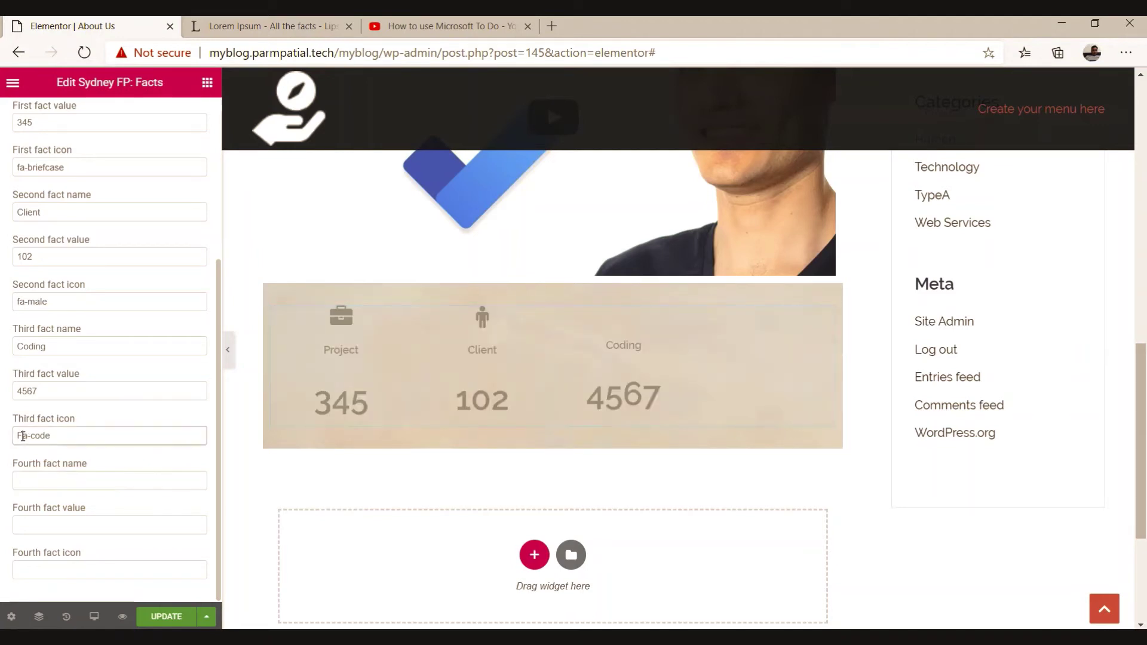
key(BackSpace)
text(f)
Step: Fill in the fourth fact with the name Coffee, the value 4500 and the icon fa-coffee
click(68, 479)
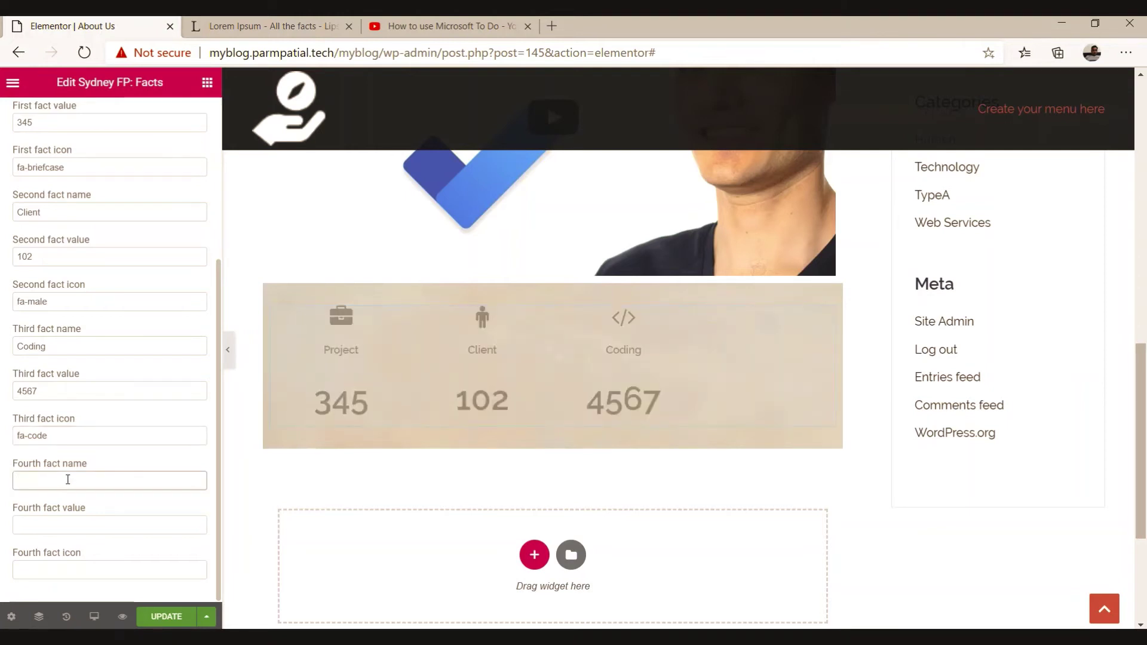
text(Coffee)
click(67, 526)
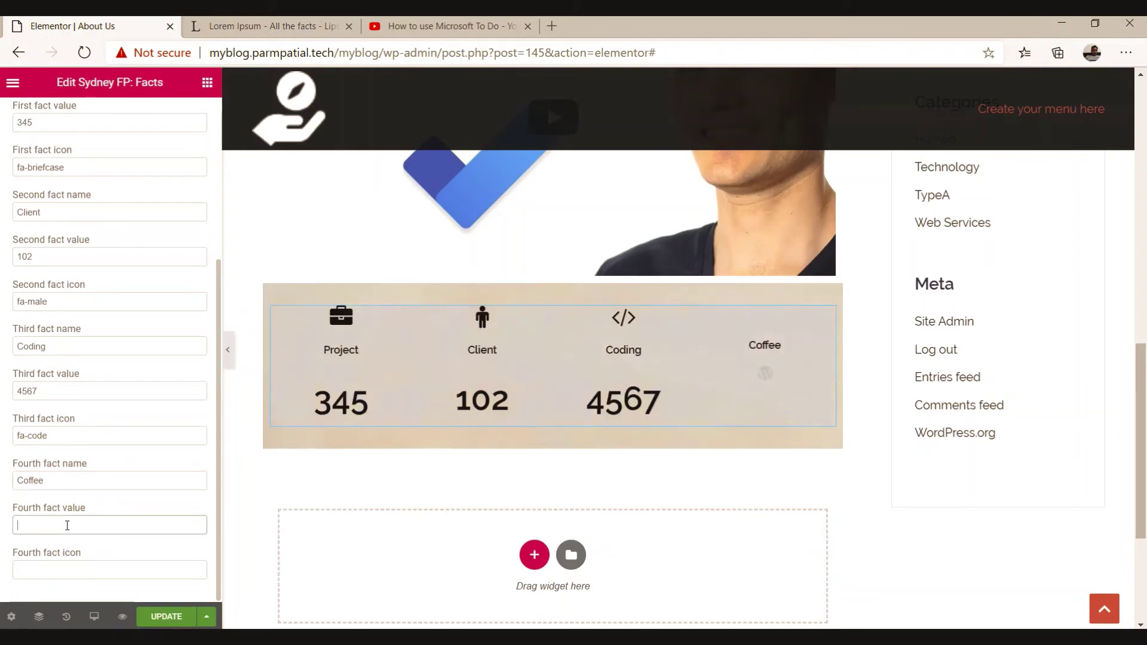
text(4500)
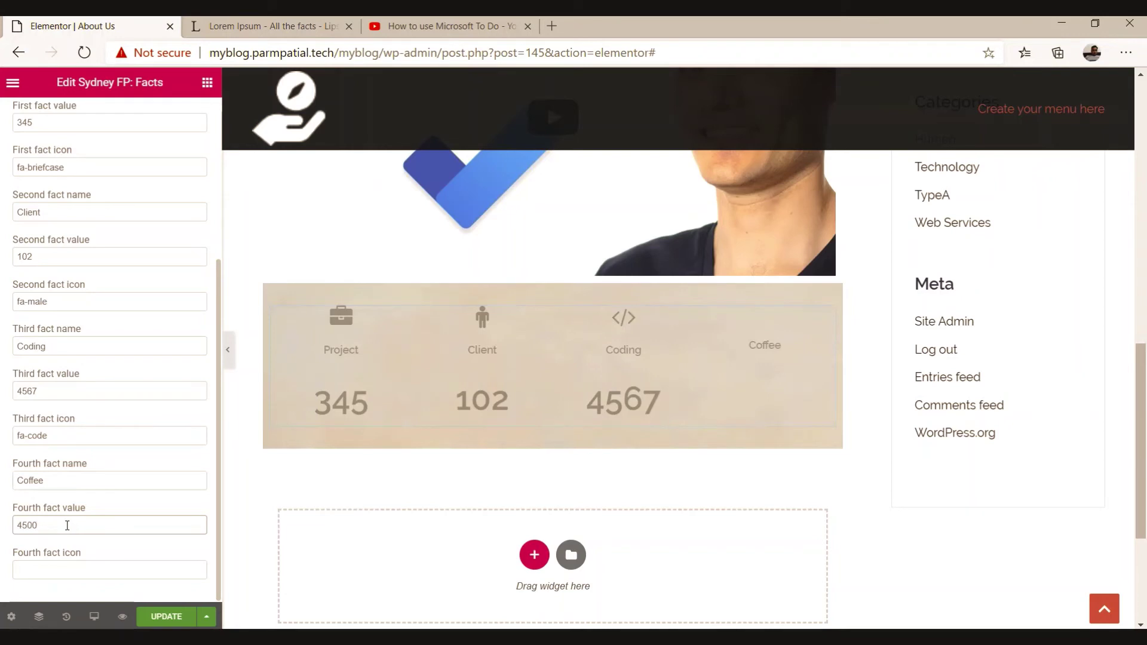
click(58, 572)
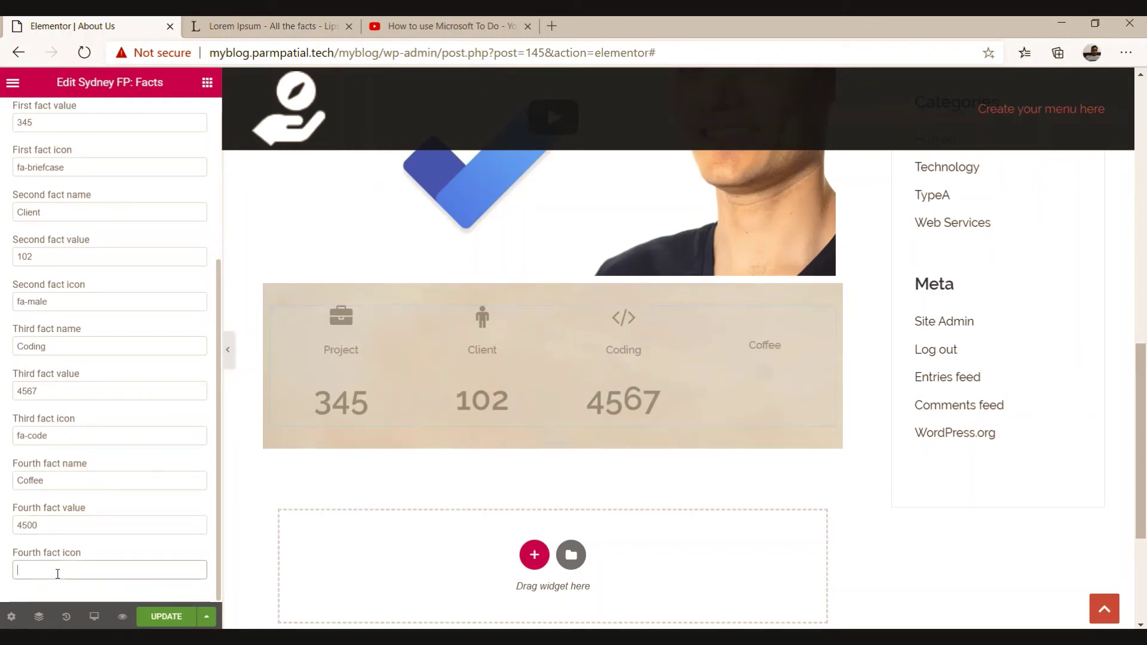
text(fa-c)
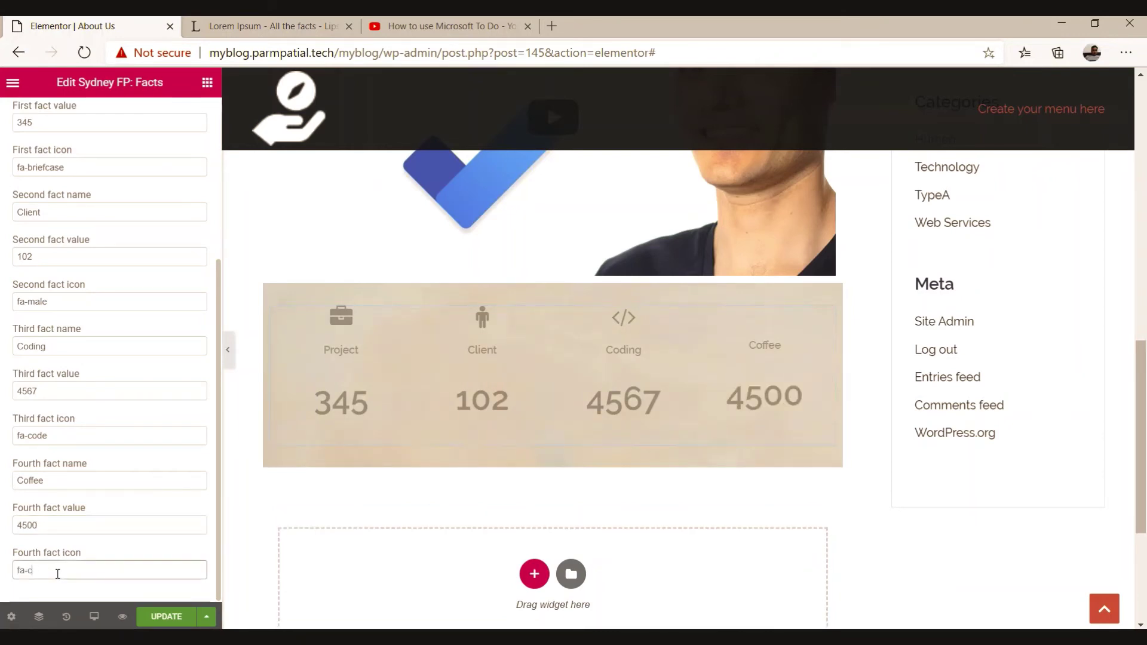
text(ofee)
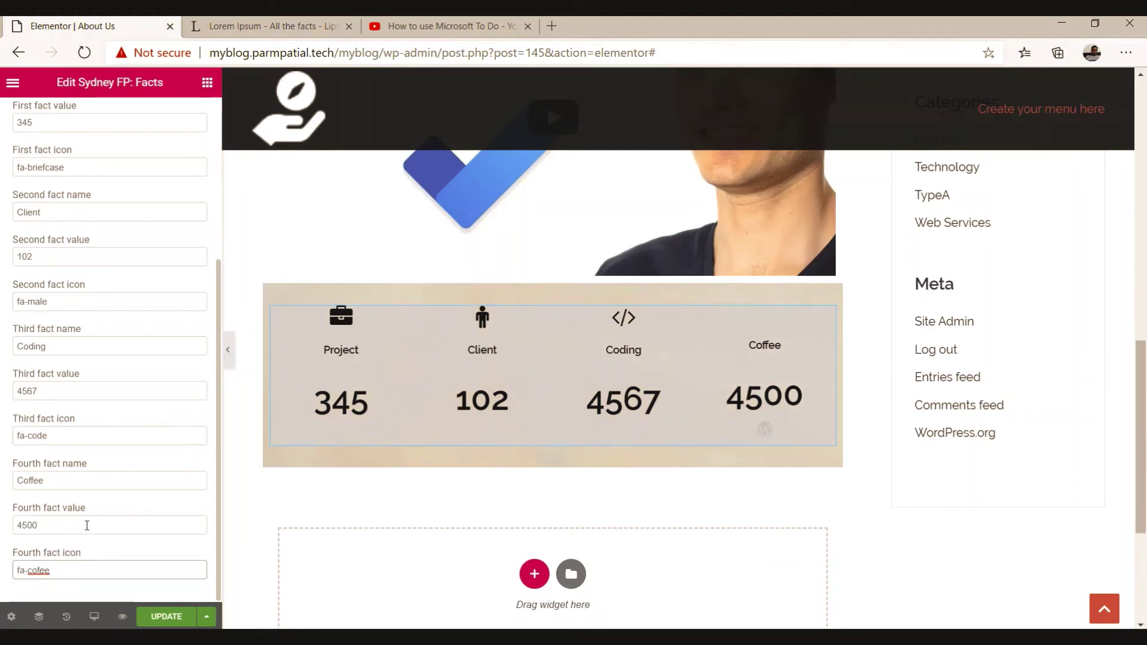
text(f)
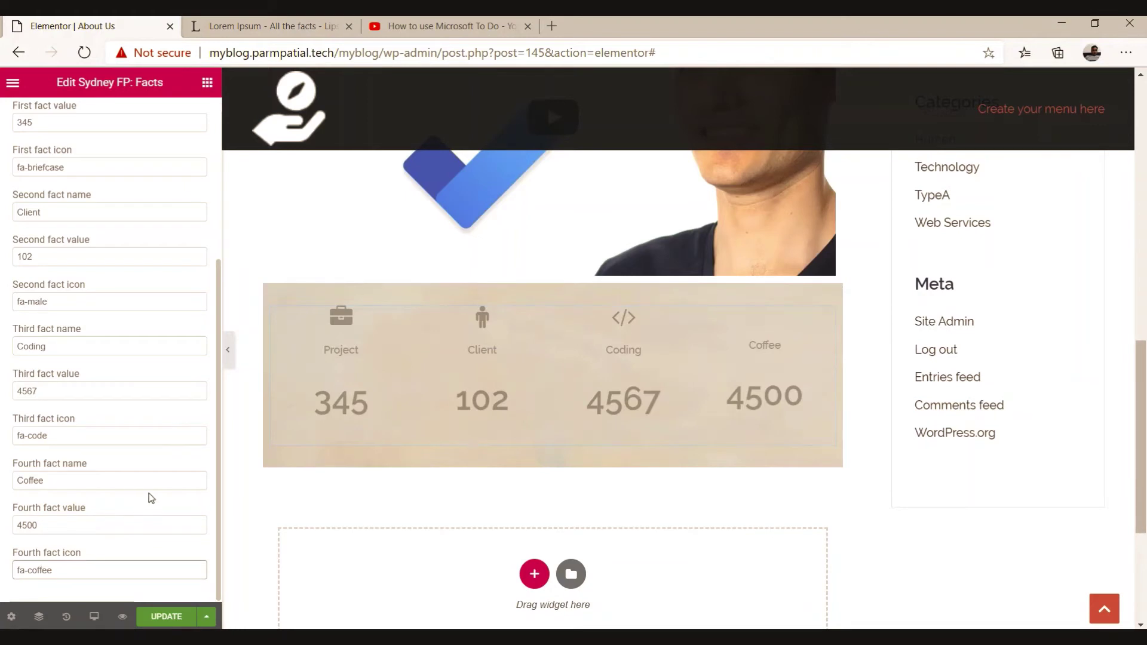
scroll(161, 379, up, 1)
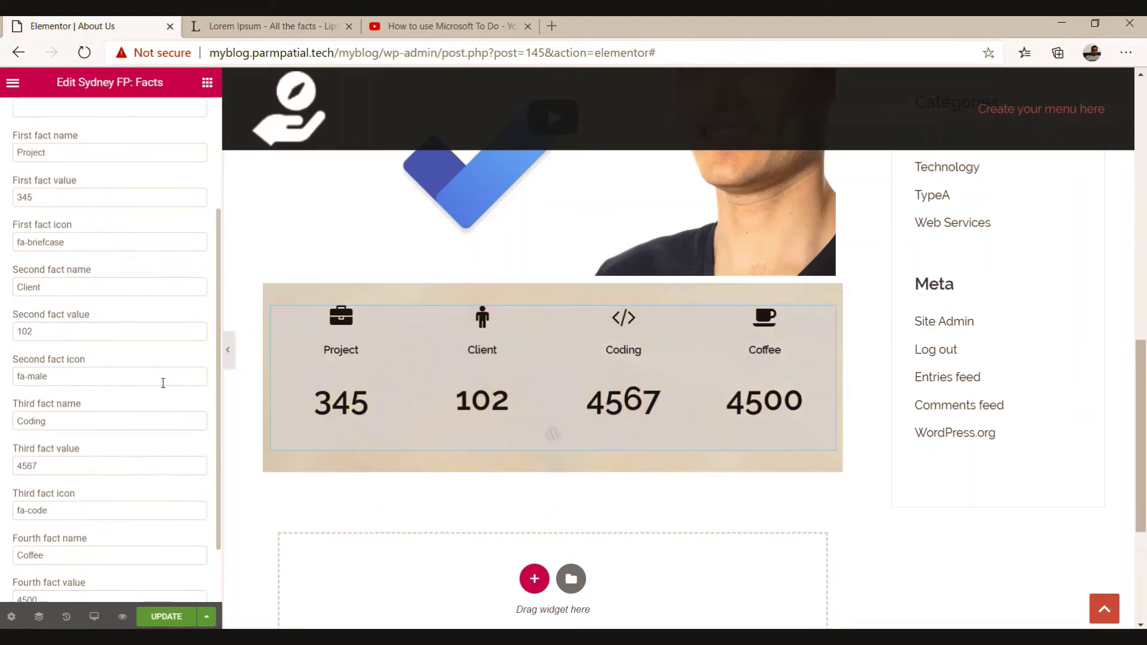
scroll(169, 402, down, 1)
scroll(159, 460, up, 2)
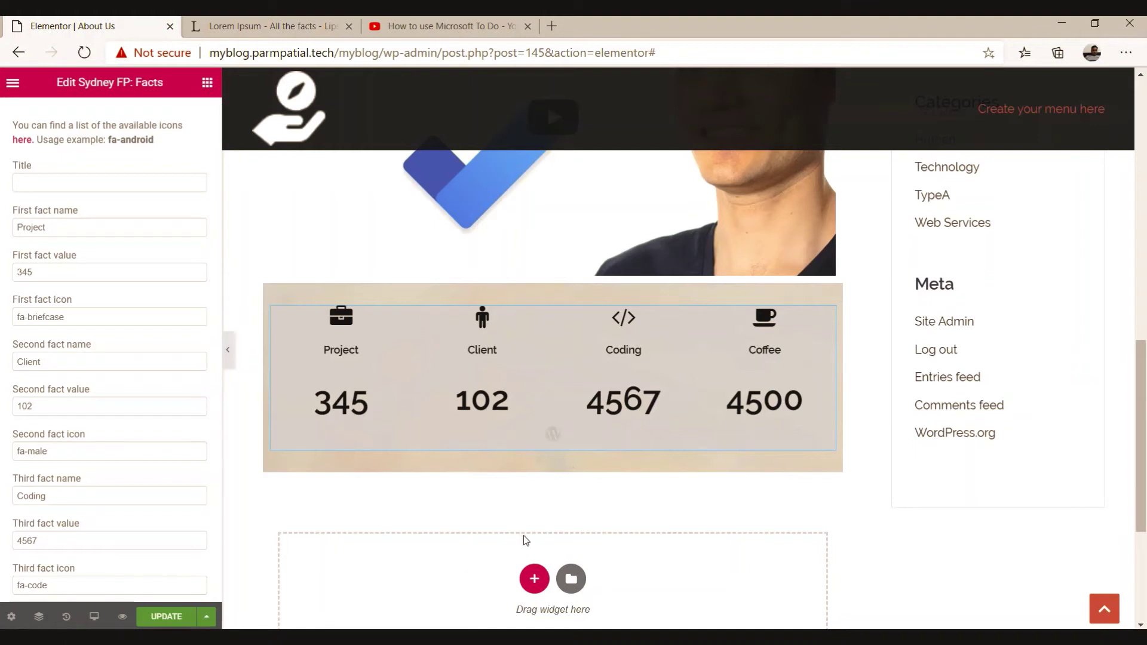
Step: Add a new single-column section below the facts section and set its content width to Full Width
click(534, 580)
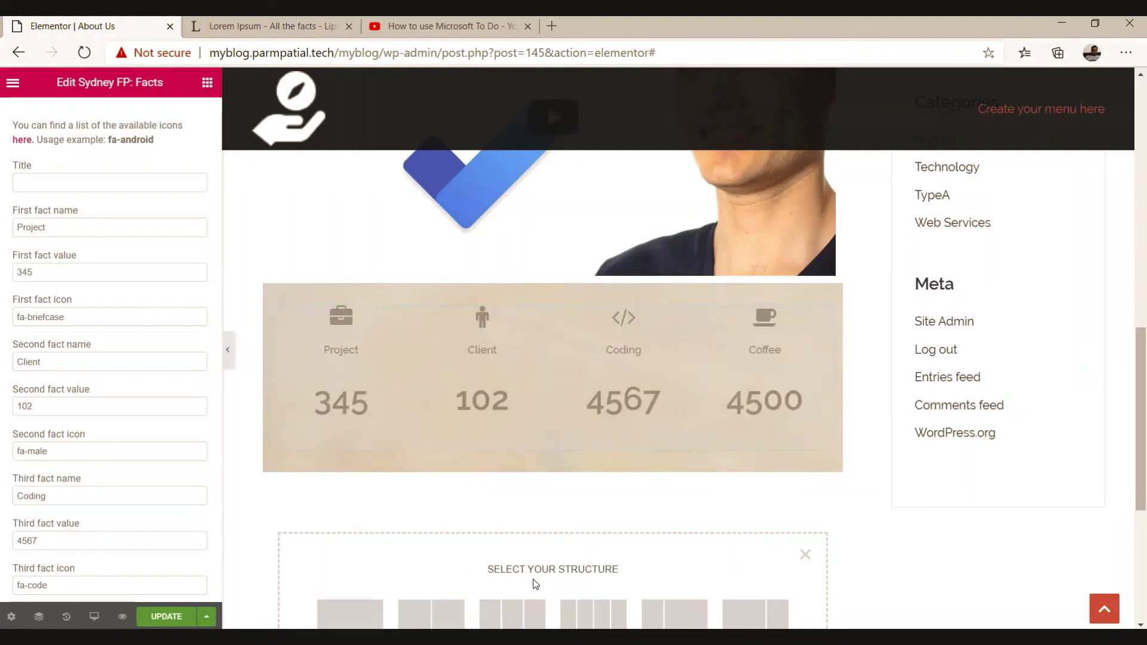
click(368, 609)
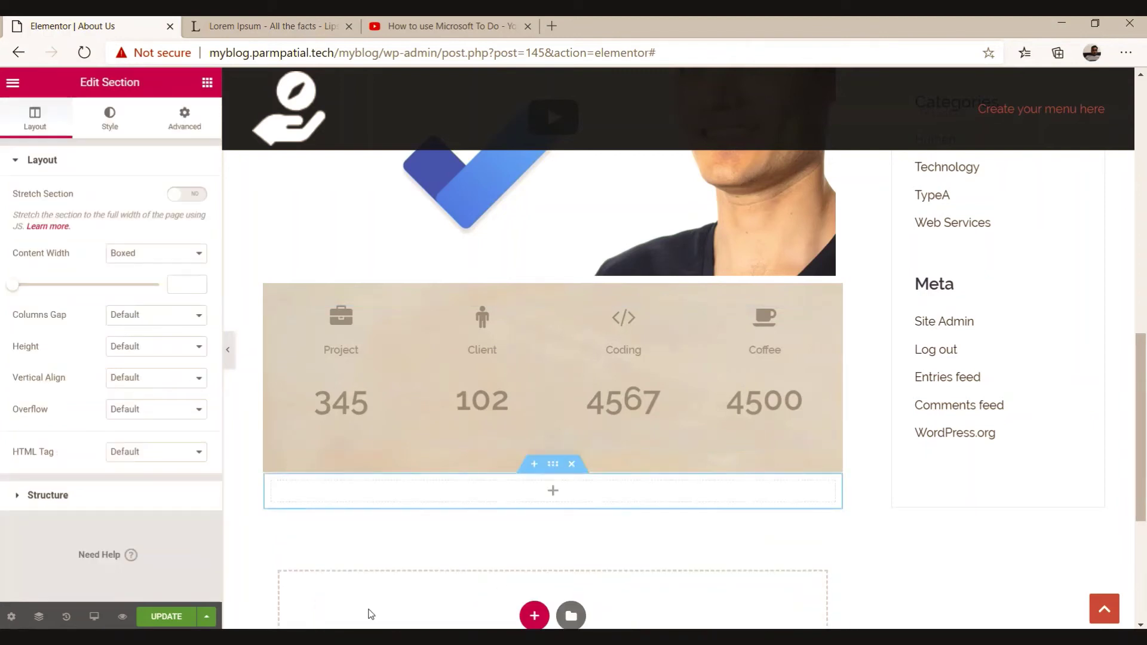
click(143, 254)
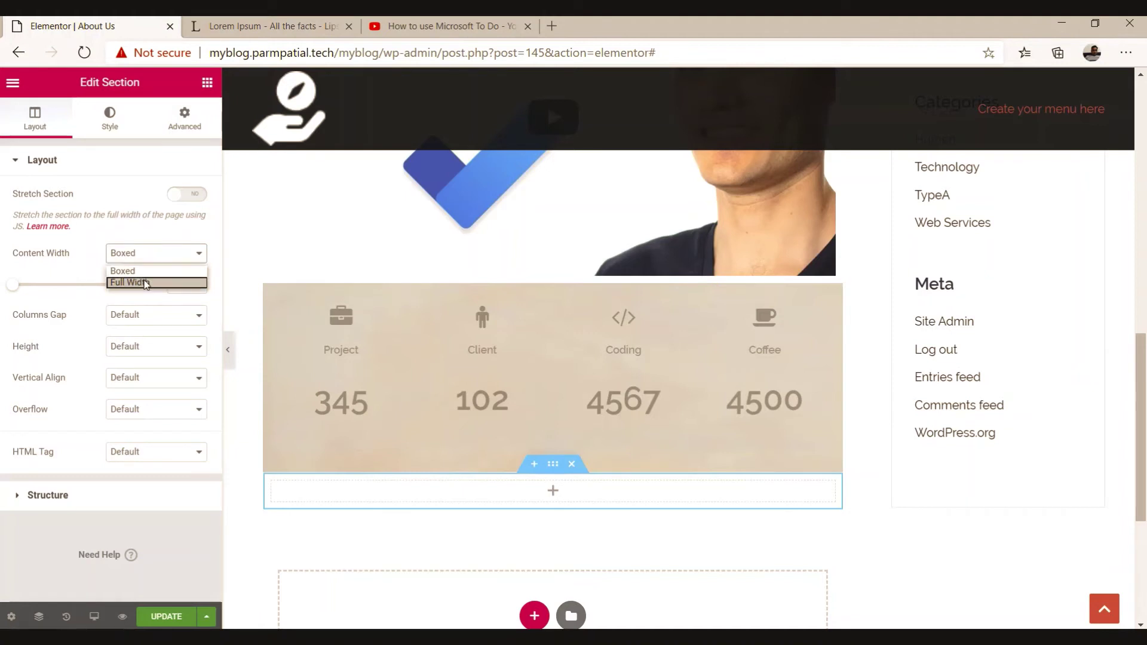
click(144, 282)
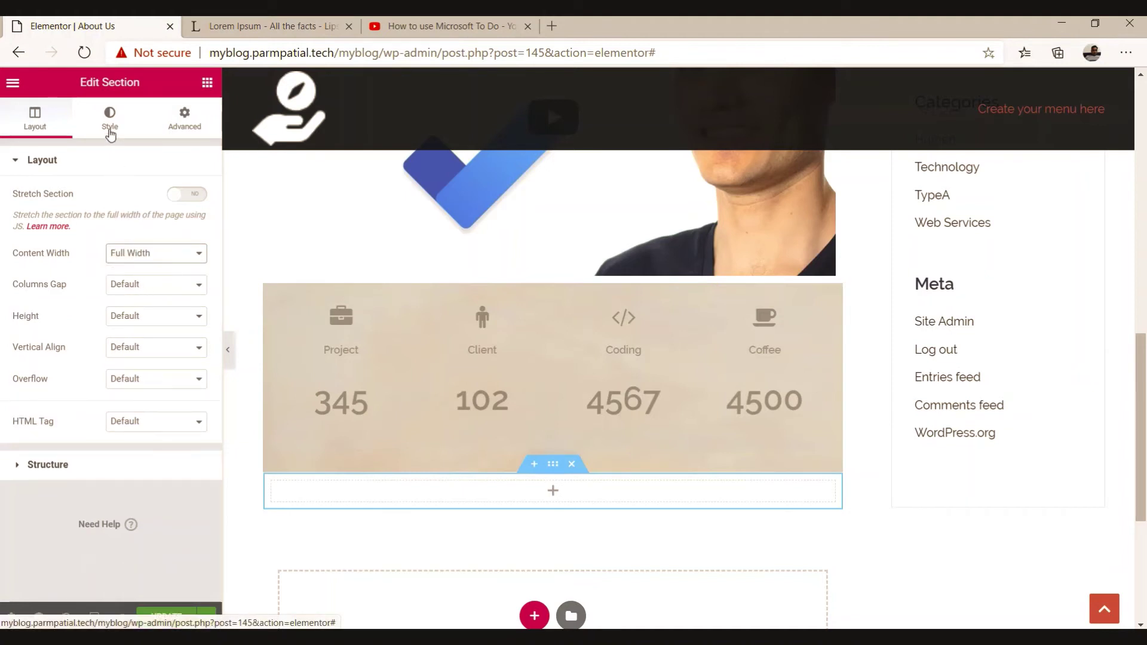
Step: Give the new section a classic background using the dark hand image majid-rangraz-9U-cMS5oGeI-unsplash-scaled.jpg from the media library
click(110, 128)
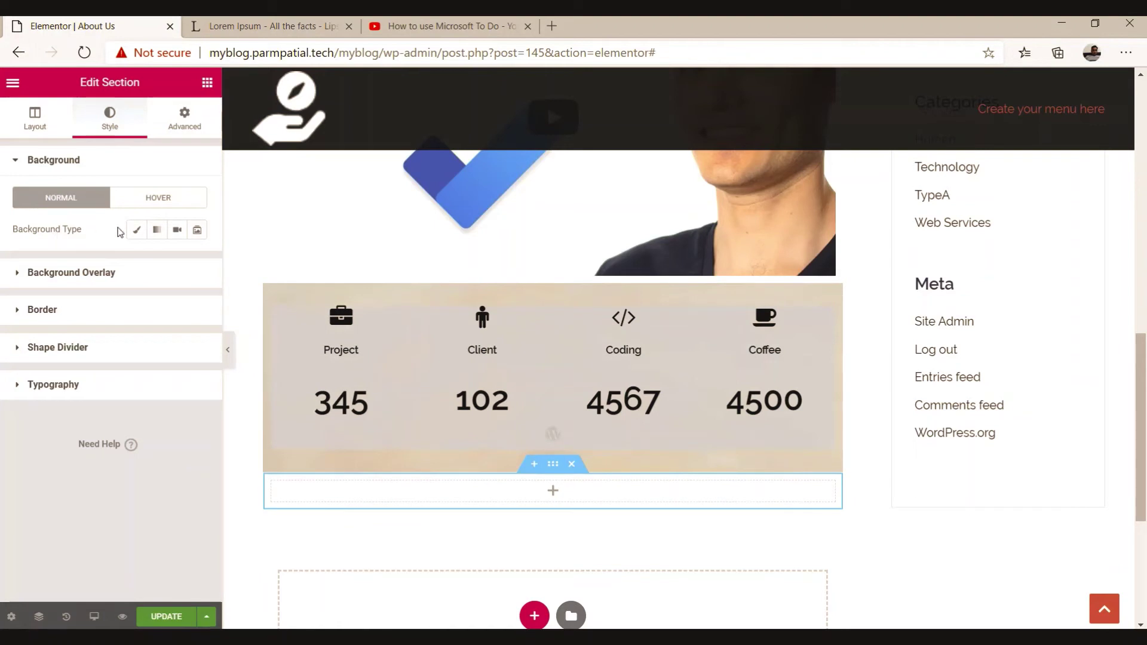
click(137, 231)
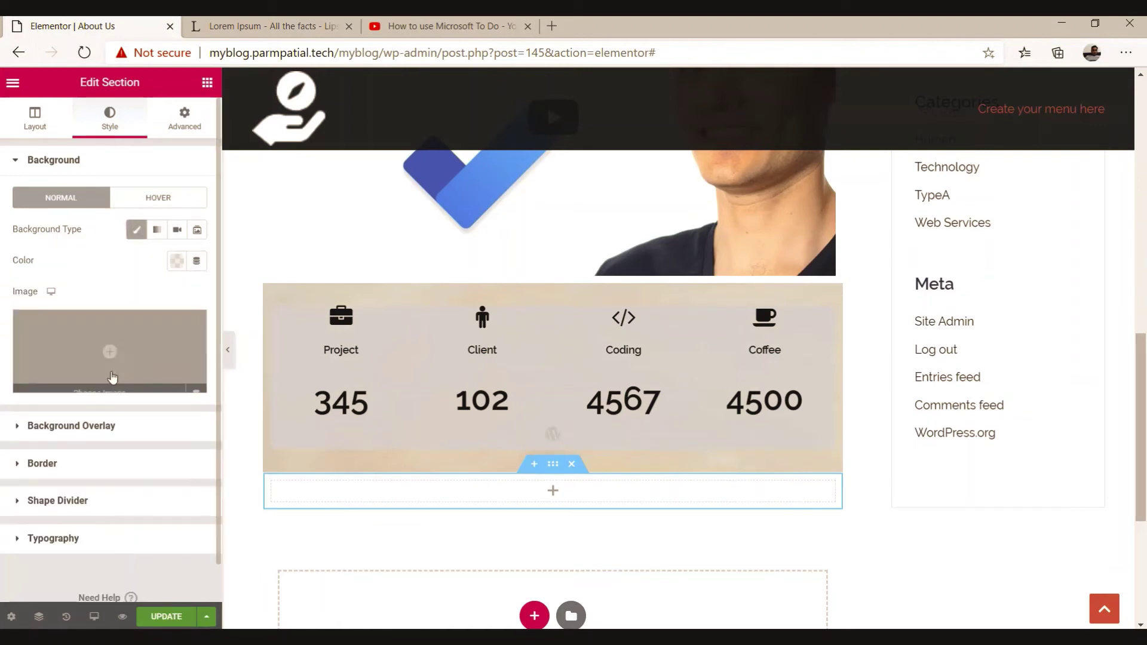
click(111, 356)
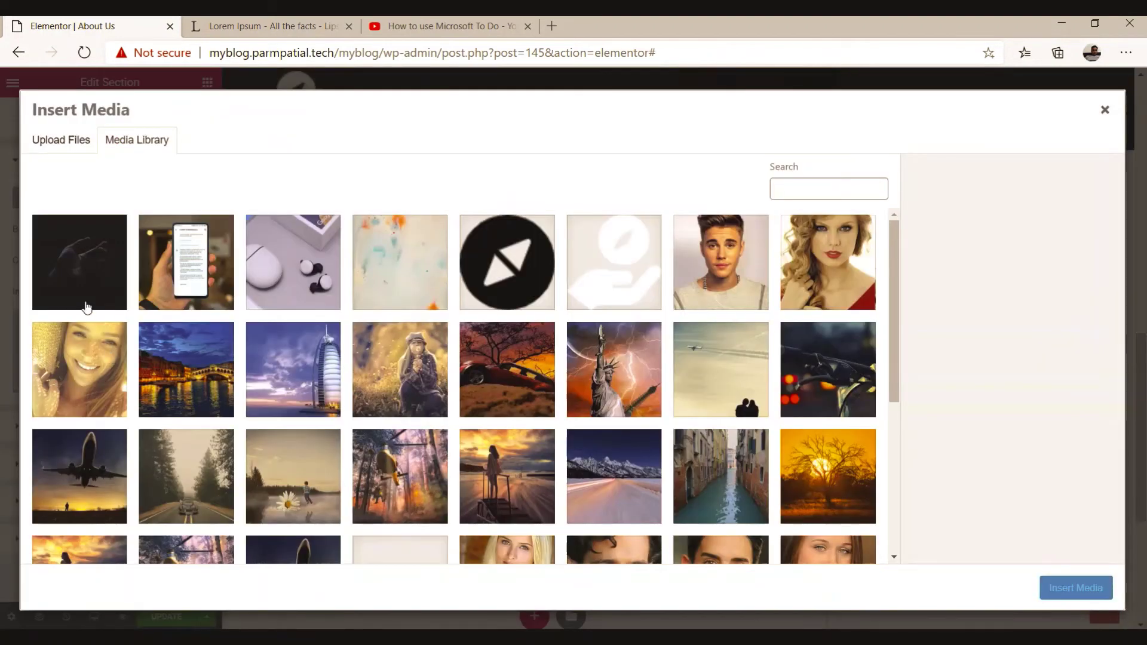
click(82, 267)
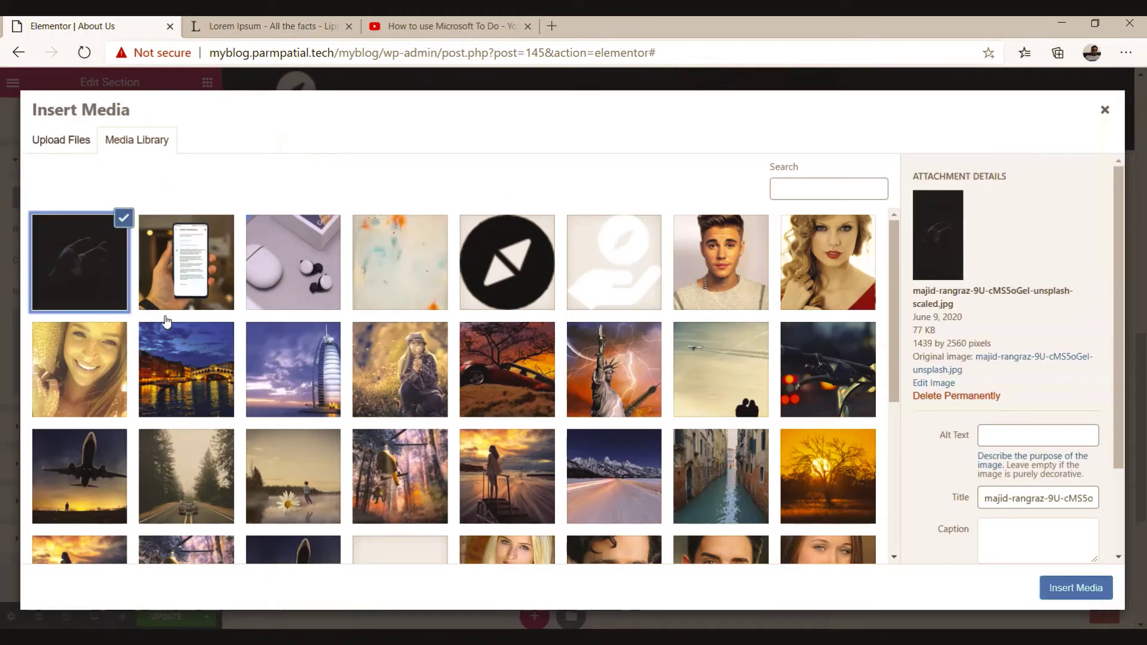
click(1073, 590)
scroll(650, 495, down, 3)
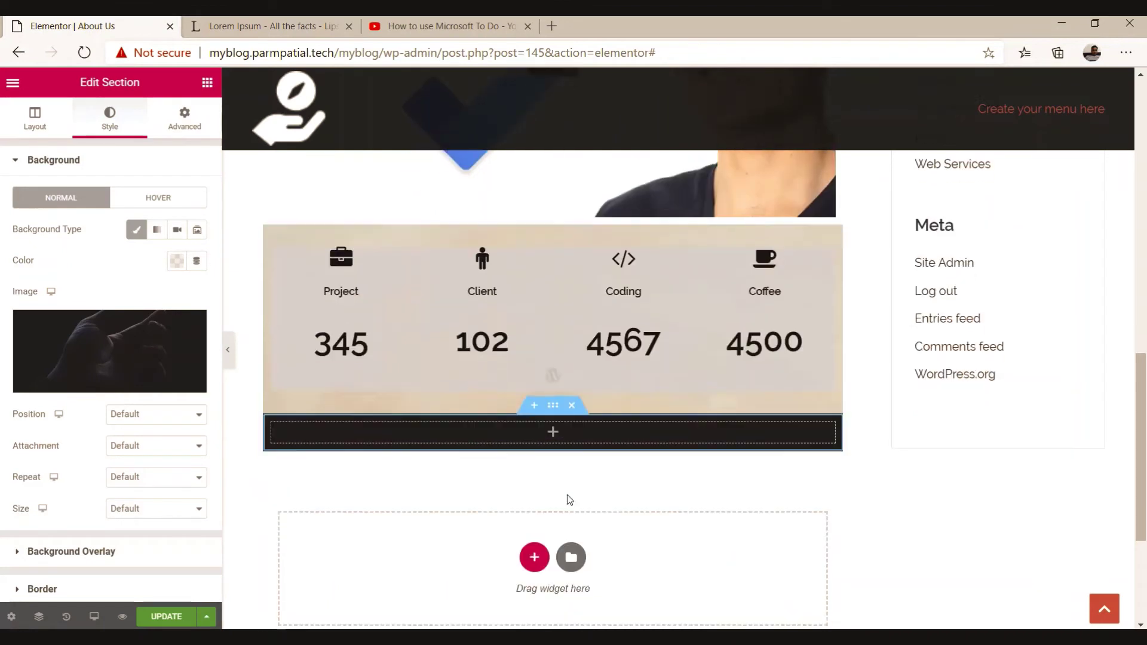
Step: Unlink the dark section's padding values and set both the top and bottom padding to 10 px
click(184, 119)
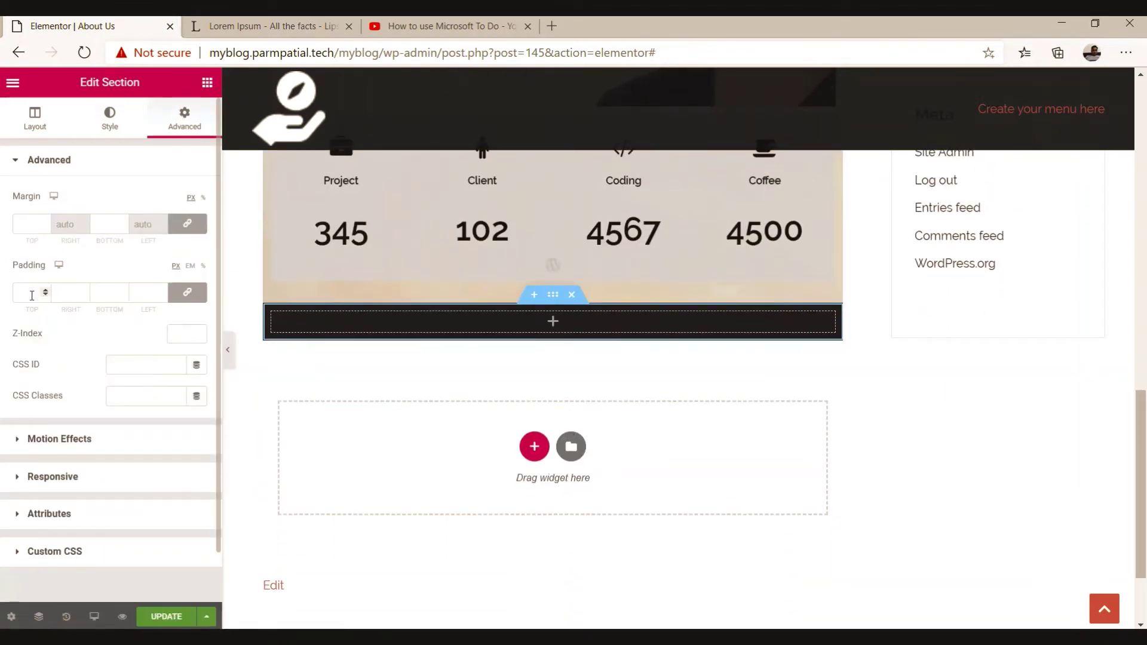
click(187, 292)
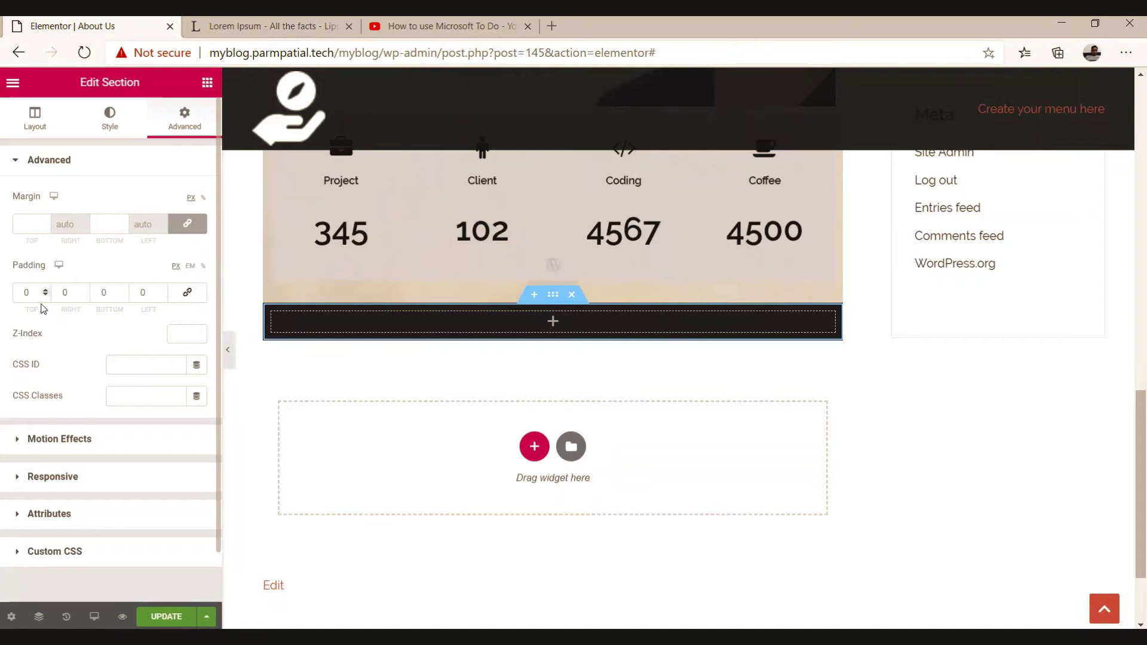
double_click(40, 294)
text(30)
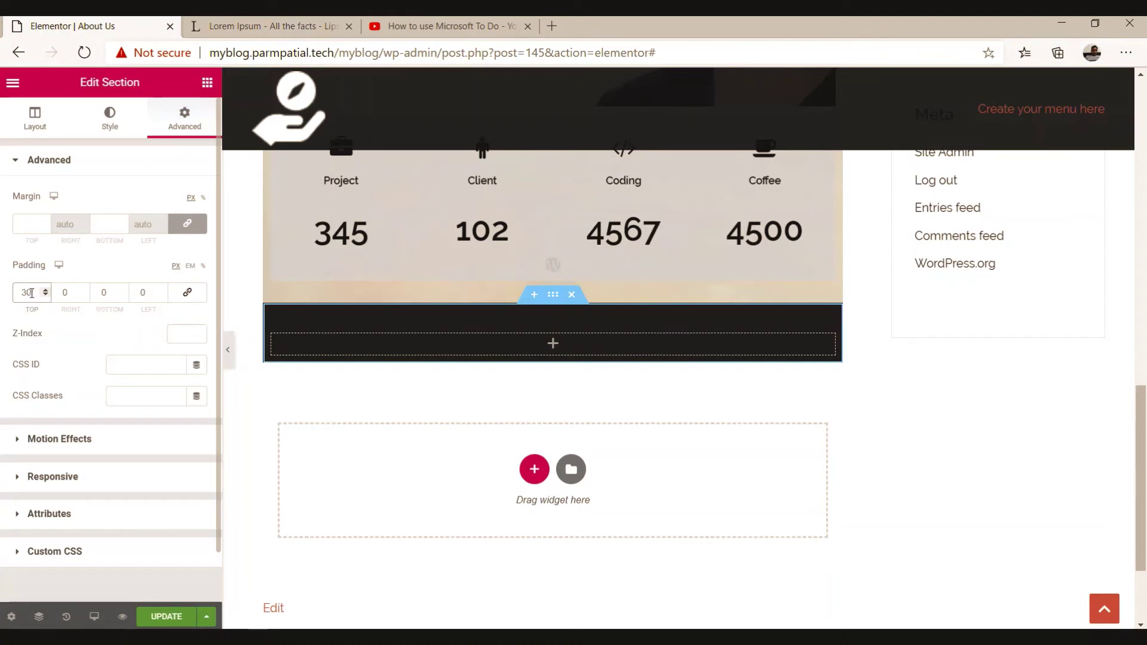
drag(29, 293, 16, 293)
text(10)
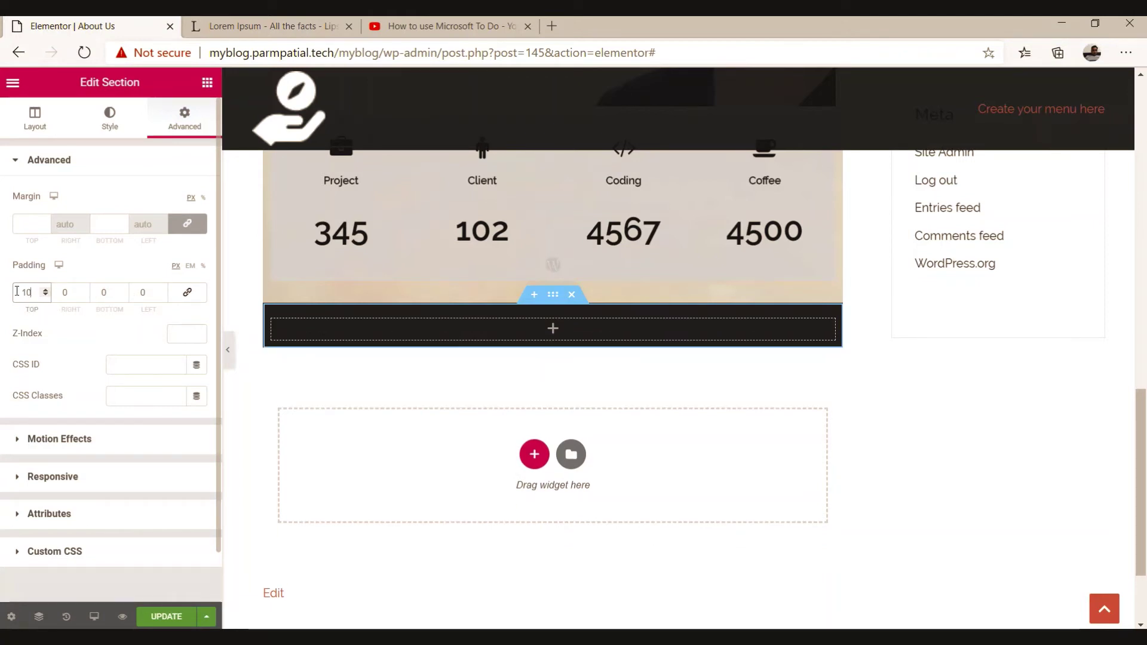
drag(111, 293, 98, 294)
text(10)
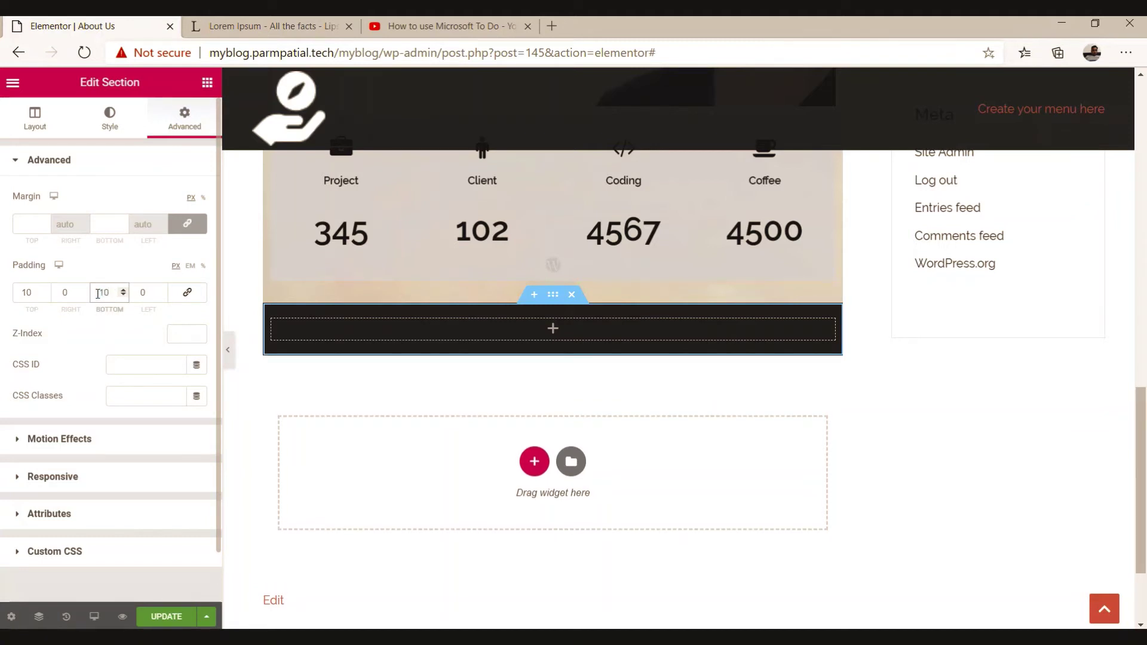
Step: Find the Sydney FP: Call to action widget among the WordPress widgets and place it in the dark section
click(553, 329)
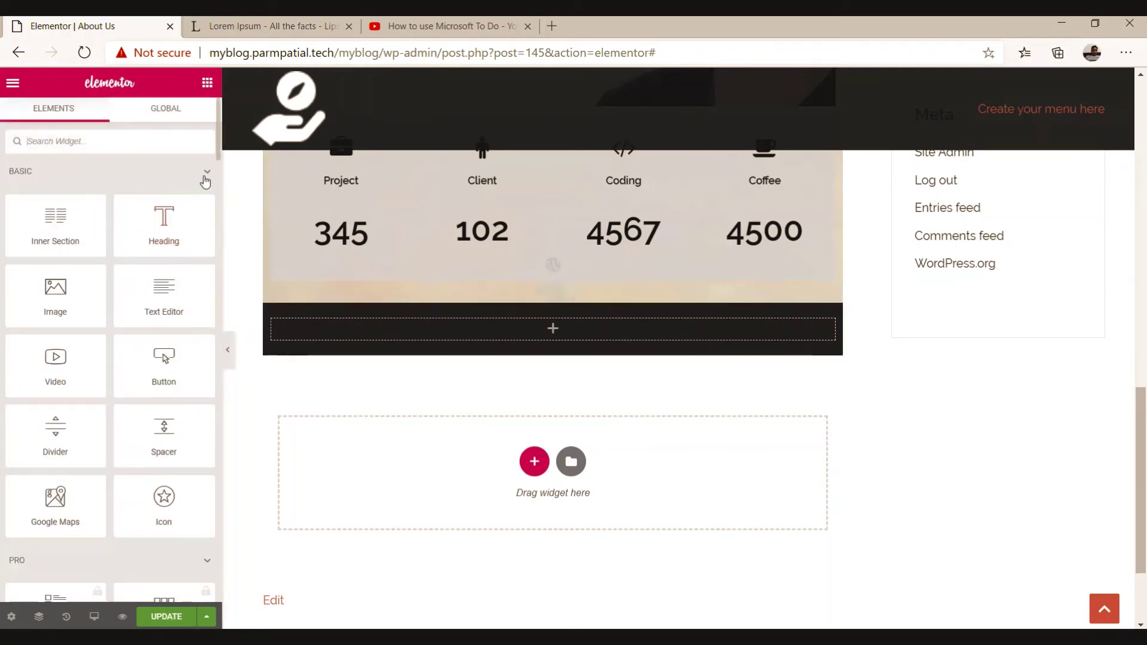
click(206, 172)
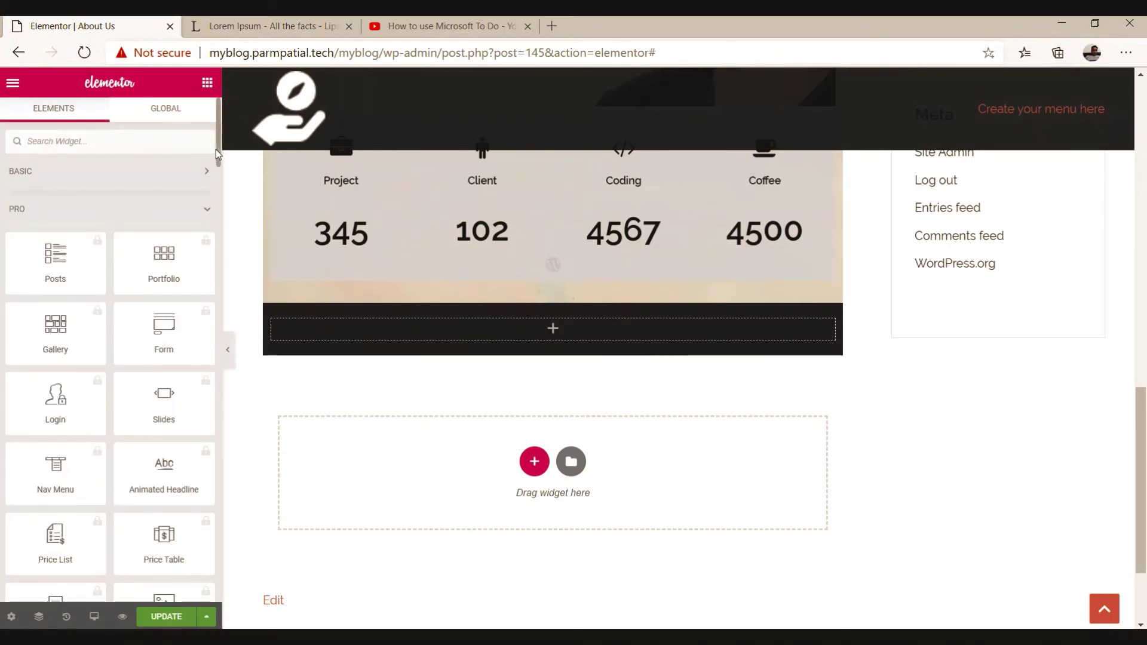
drag(219, 156, 224, 490)
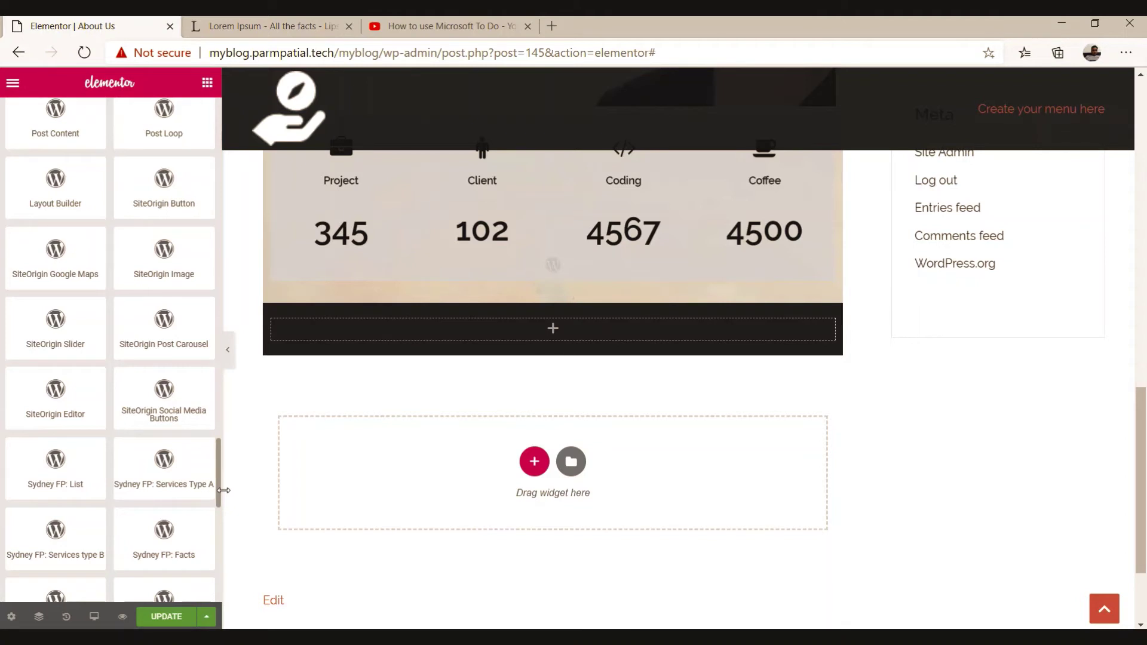
drag(223, 490, 223, 510)
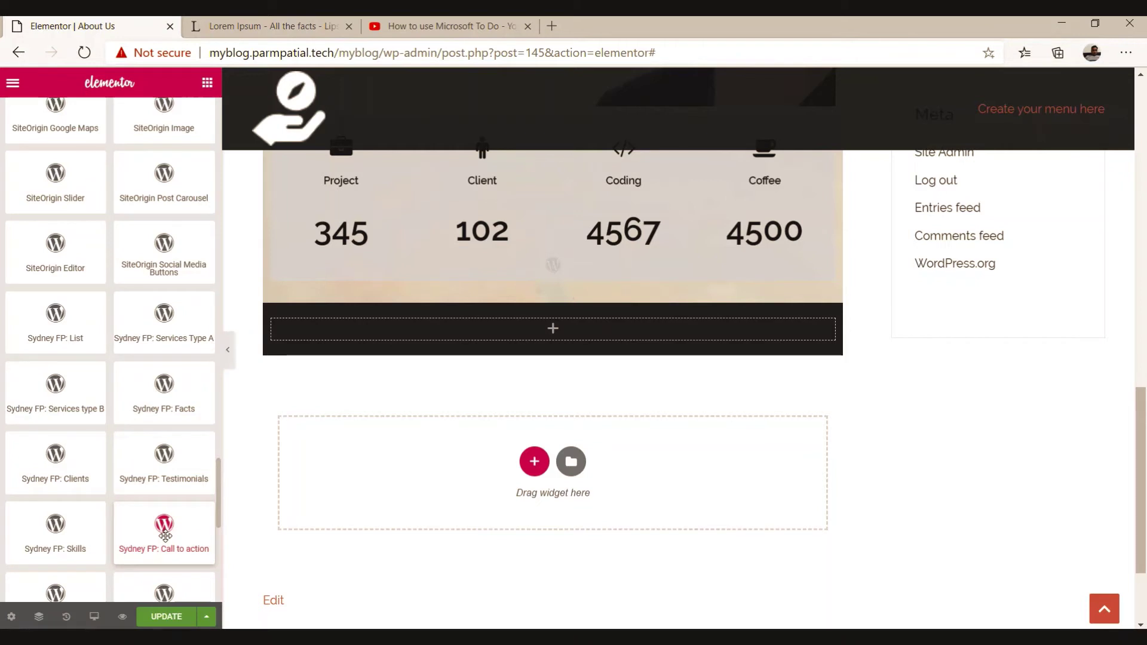
drag(165, 535, 559, 341)
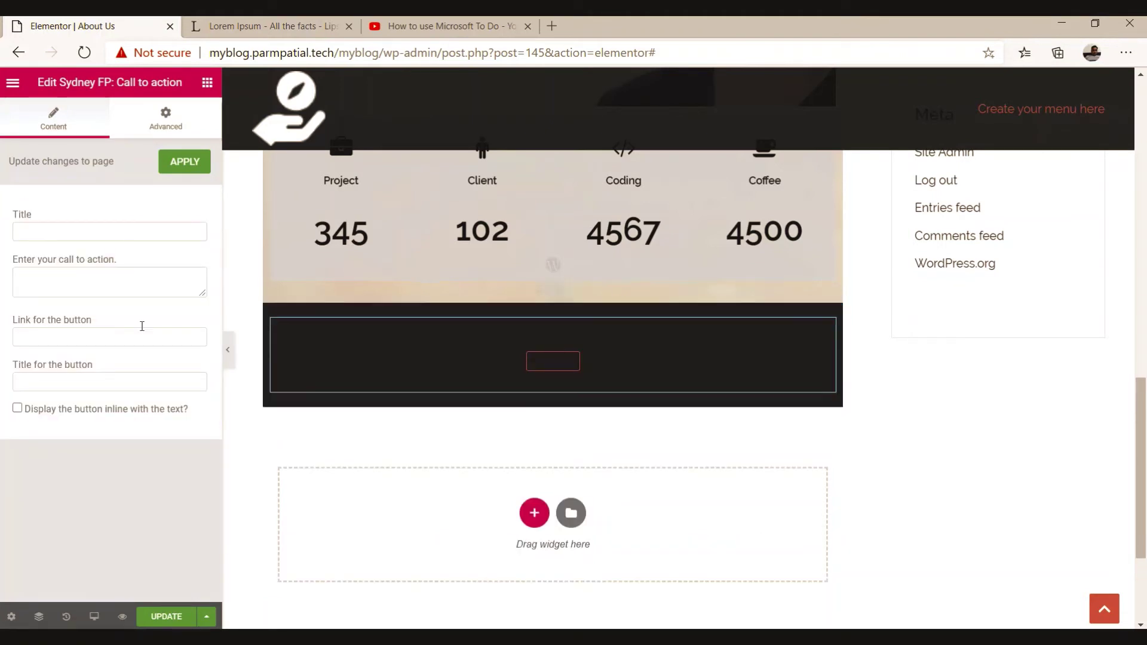
Step: Set the call to action widget's title to "Want to Discuss some project"
click(67, 234)
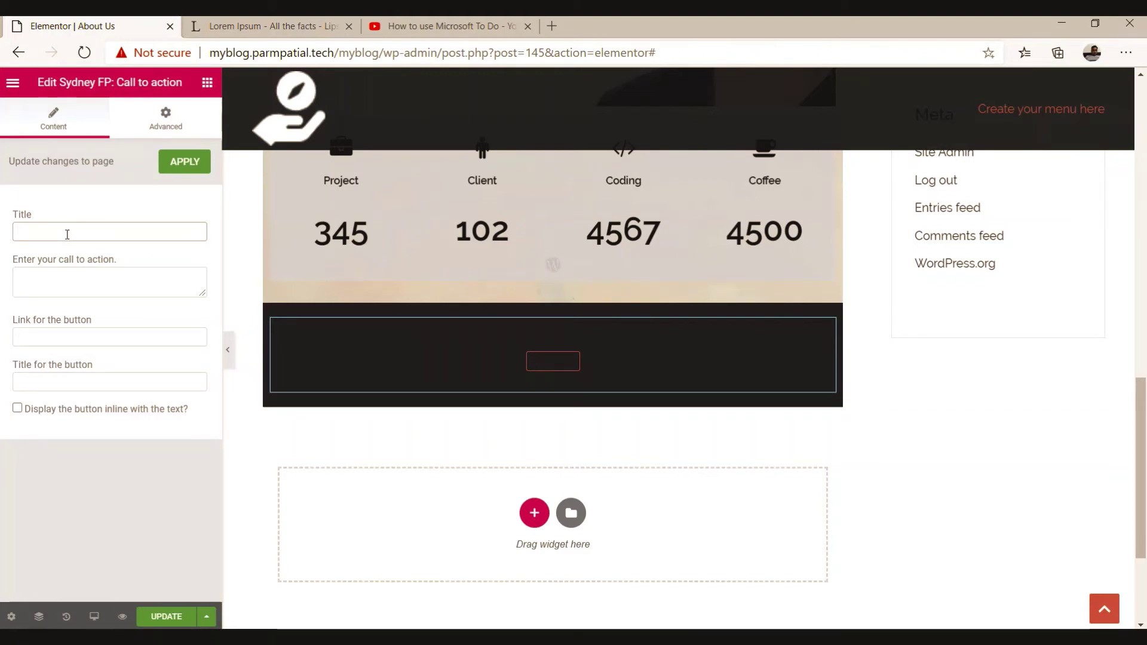
text(D)
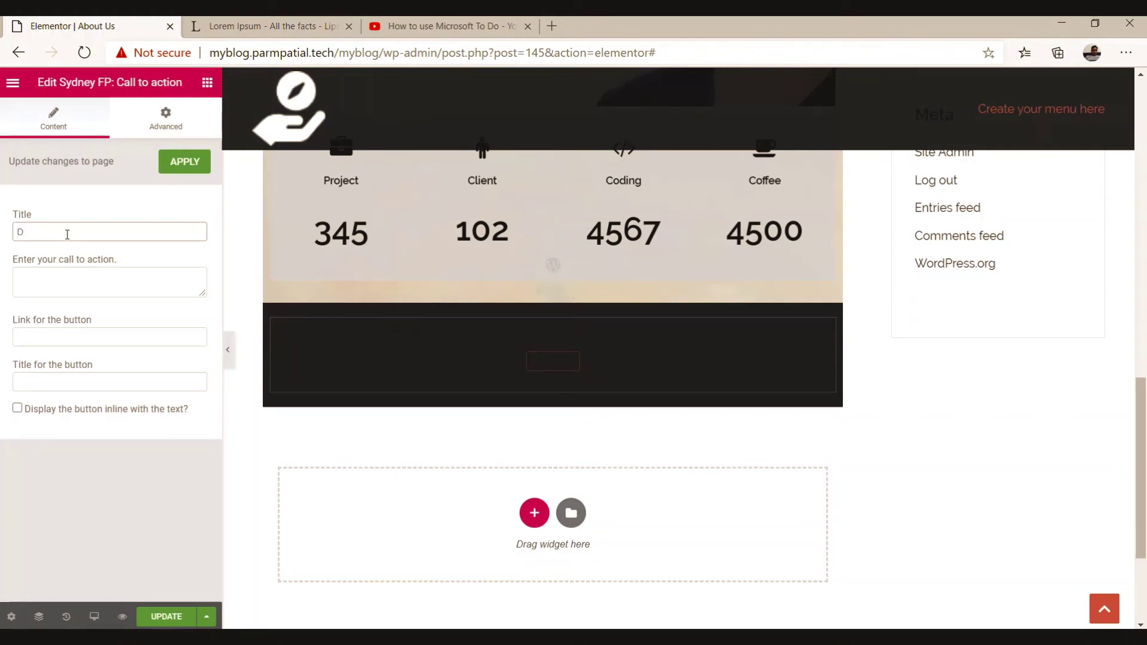
text(Want to Discuss some project)
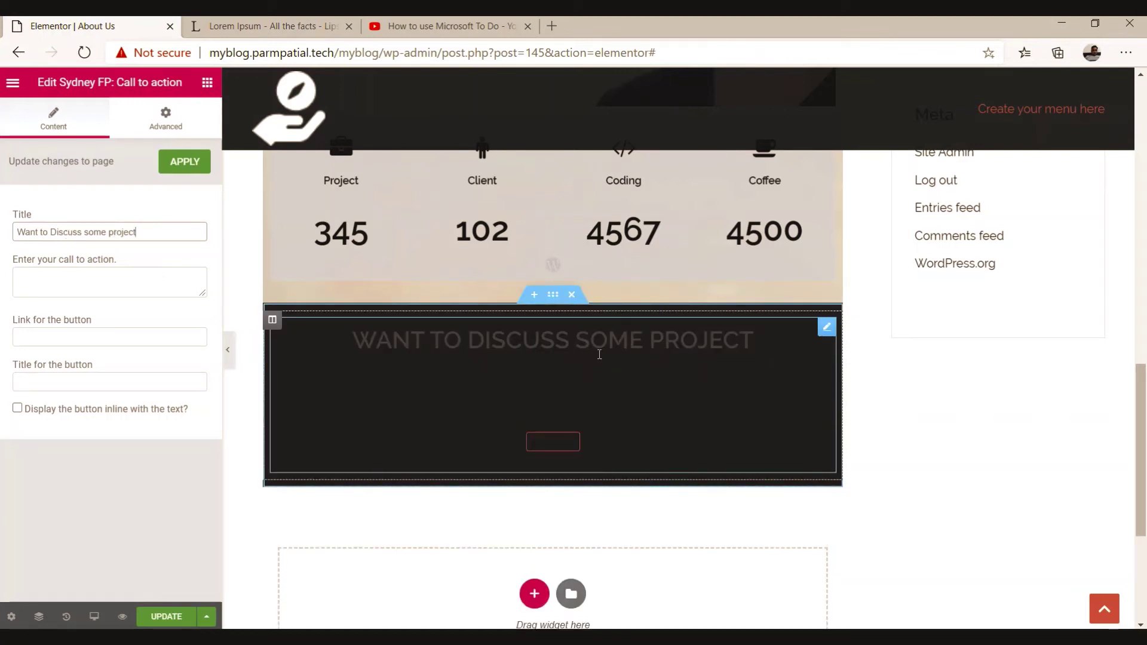
click(64, 289)
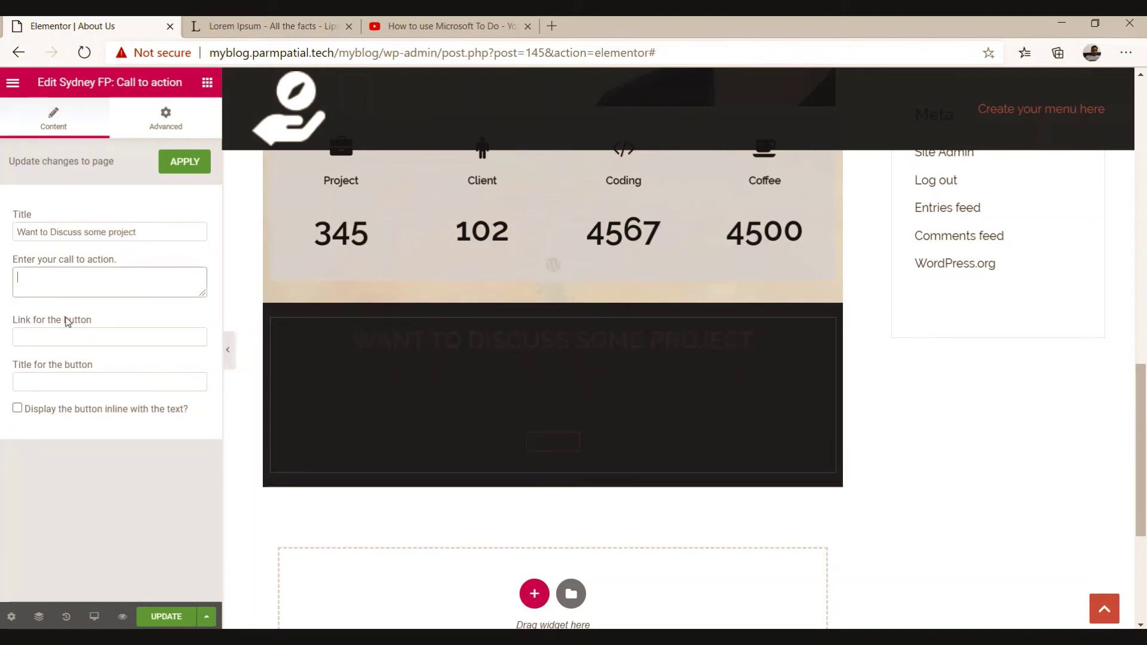
click(67, 339)
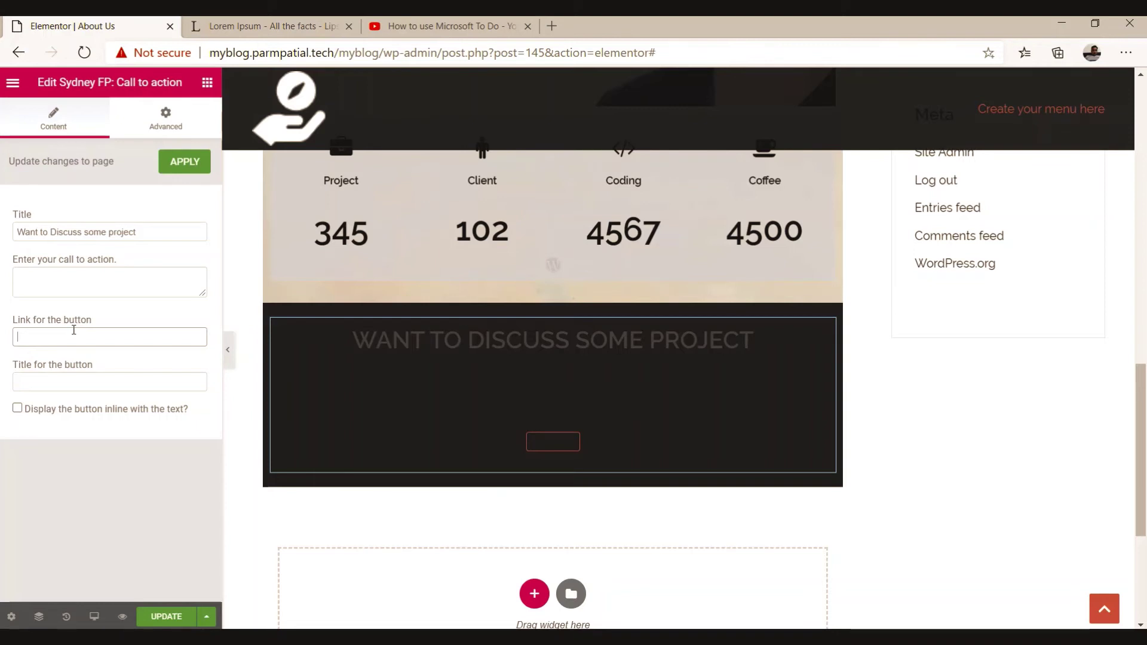
drag(335, 52, 207, 55)
key(ctrl+c)
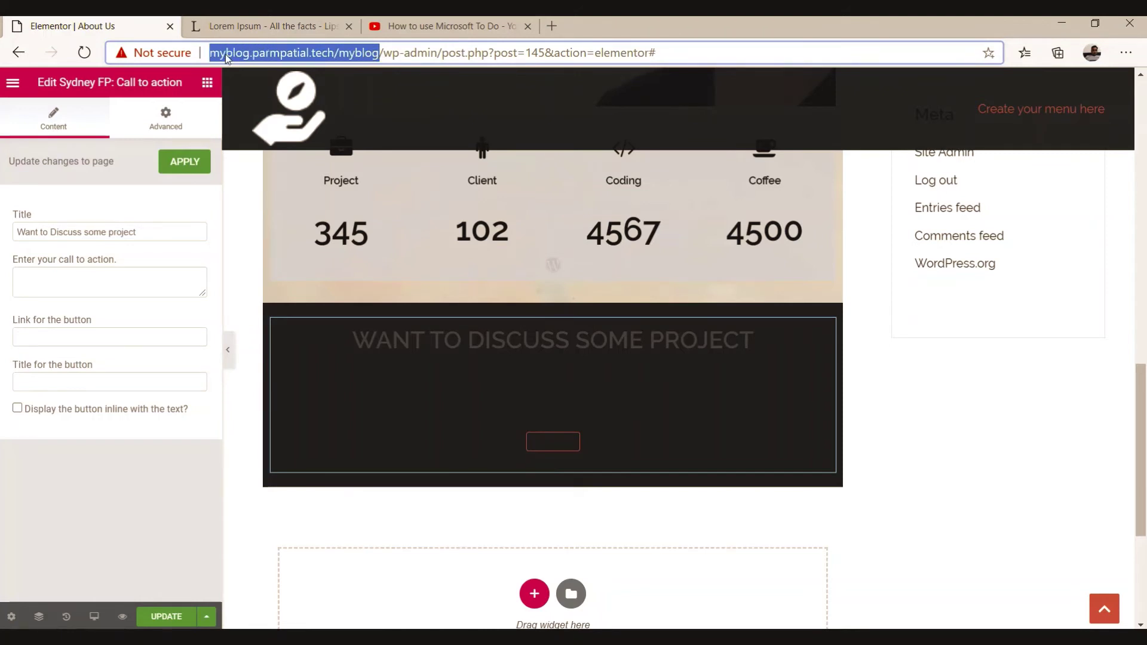
right_click(224, 55)
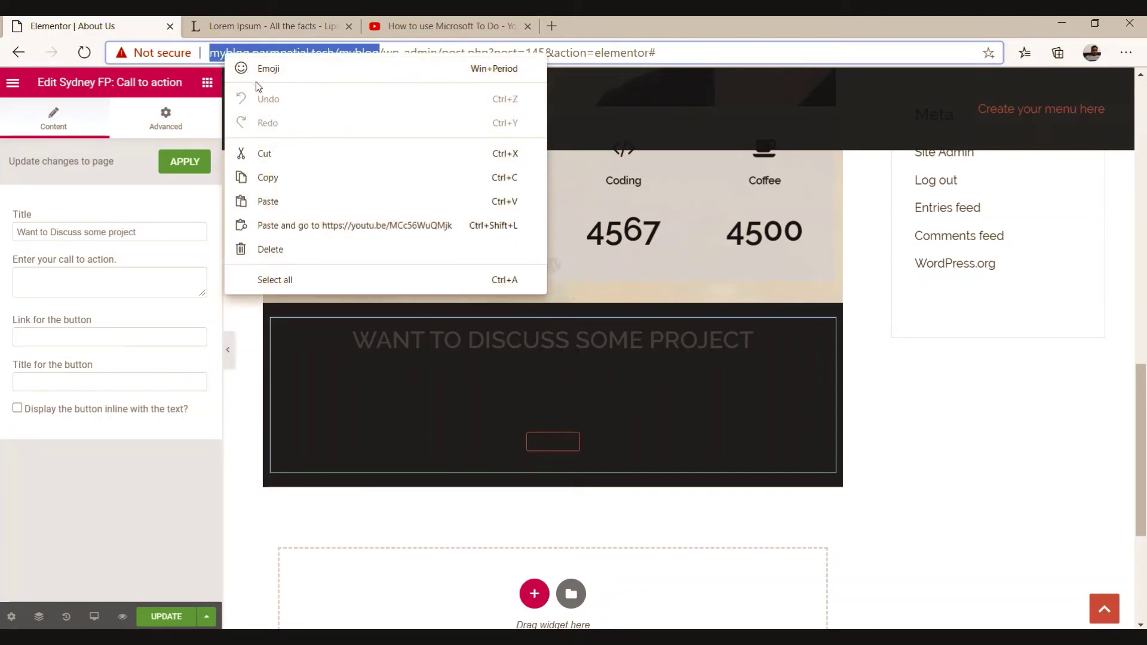
click(268, 178)
click(71, 338)
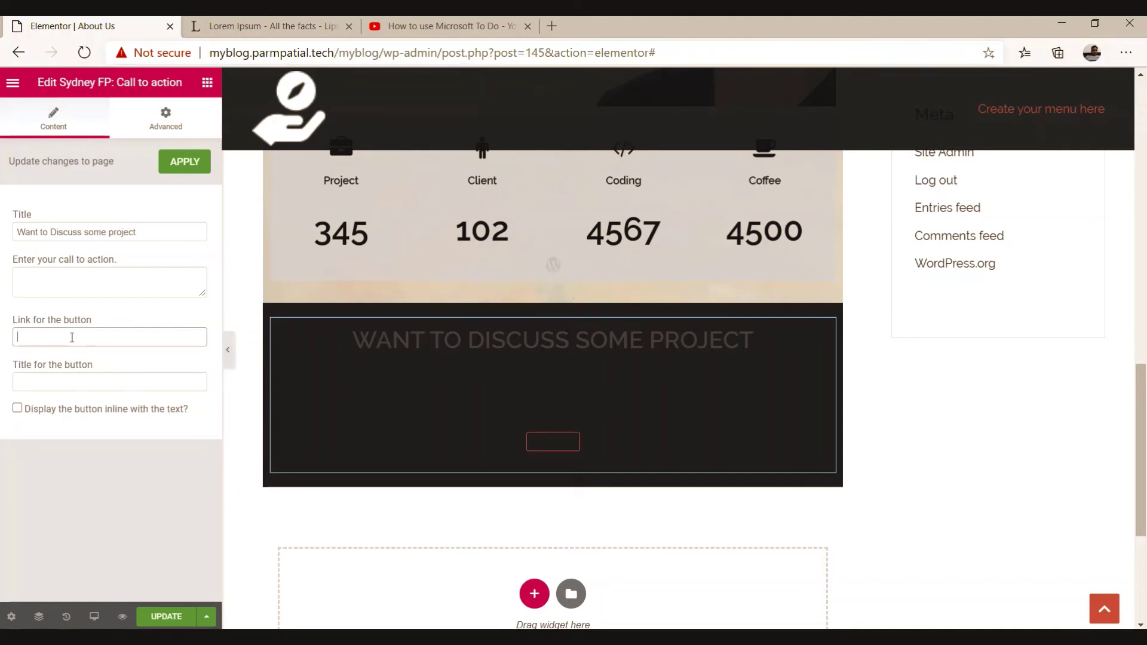
key(ctrl+v)
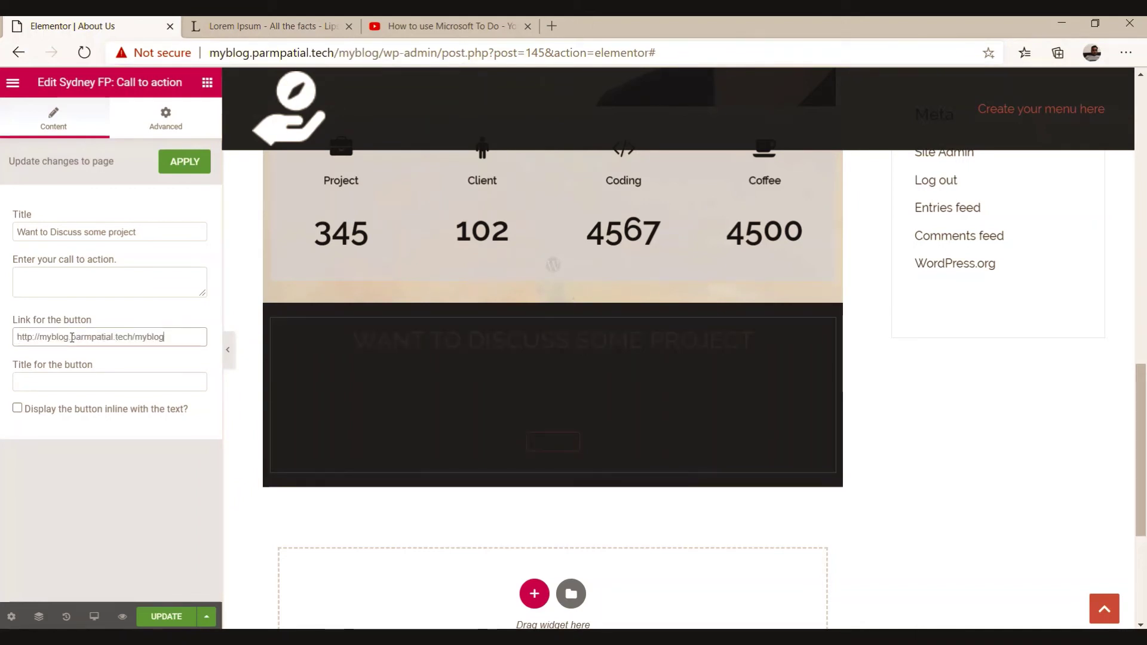
text(contactus)
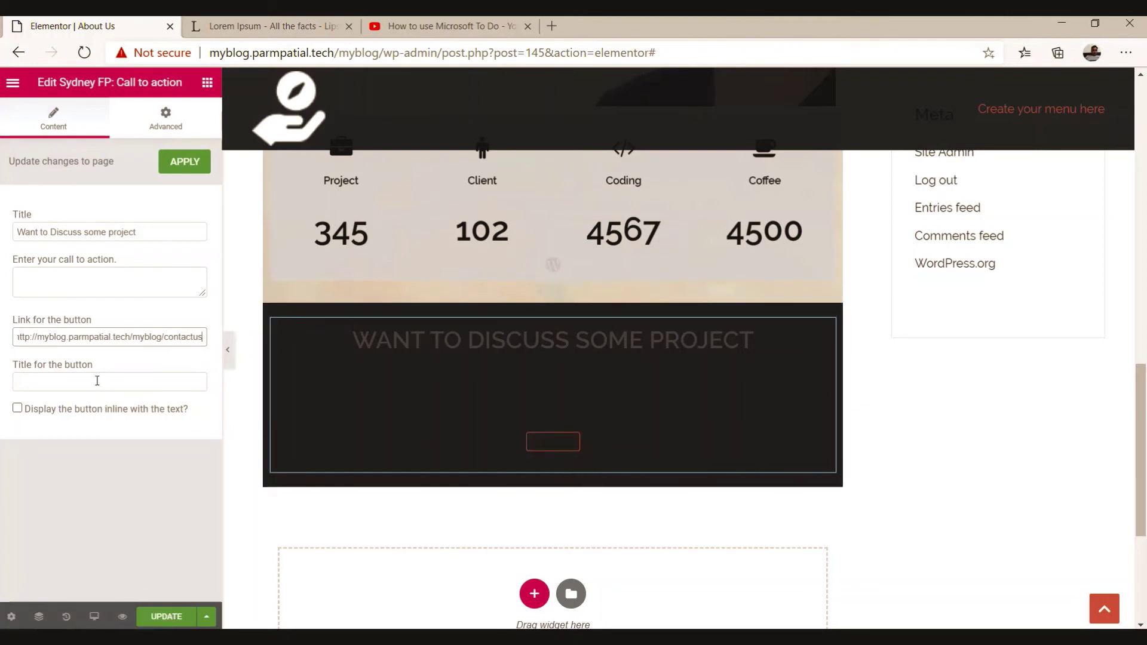
Step: Title the call to action button "Contact us" and update the page
click(97, 380)
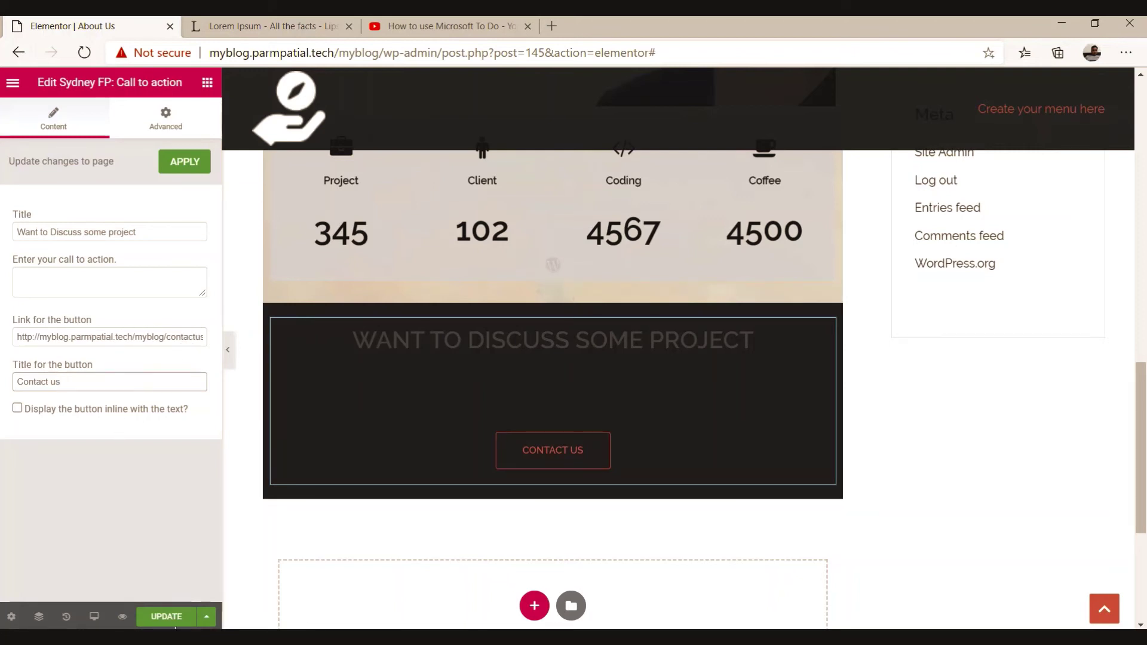
click(166, 616)
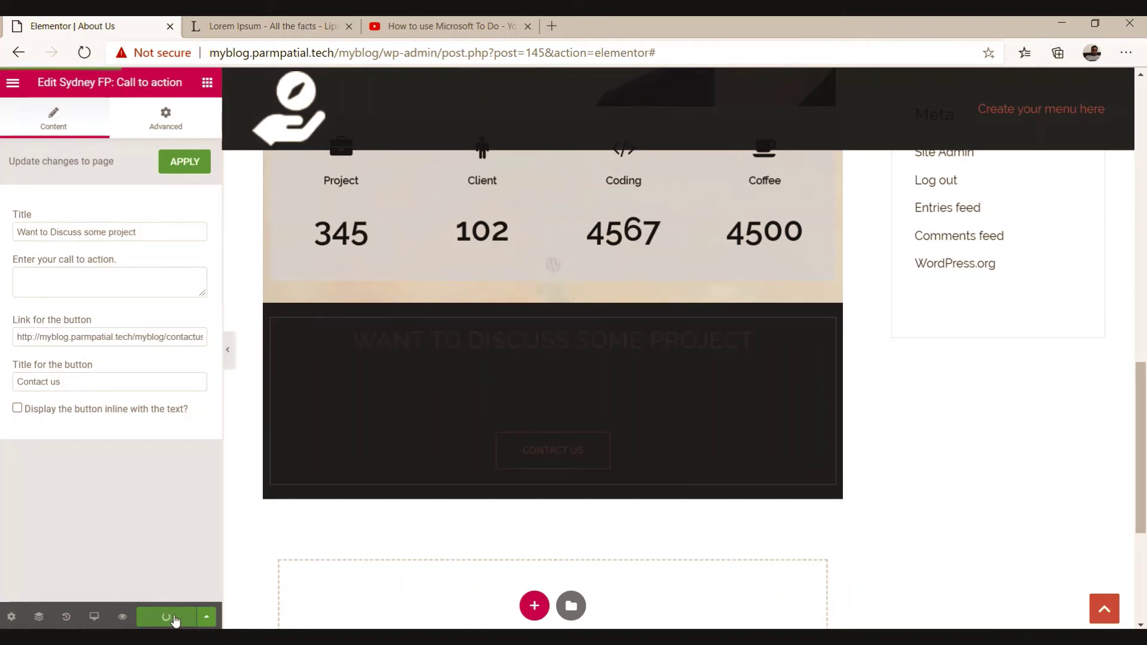
Step: Add a new single-column section below the call to action section and set its content width to Full Width
scroll(578, 534, down, 1)
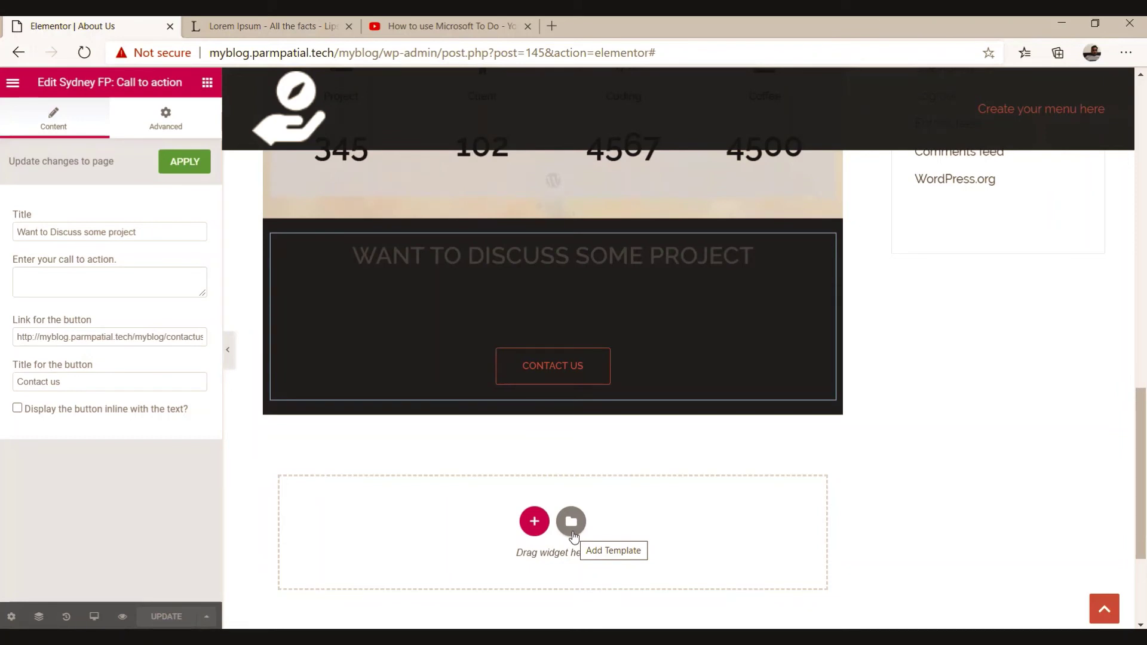
click(534, 521)
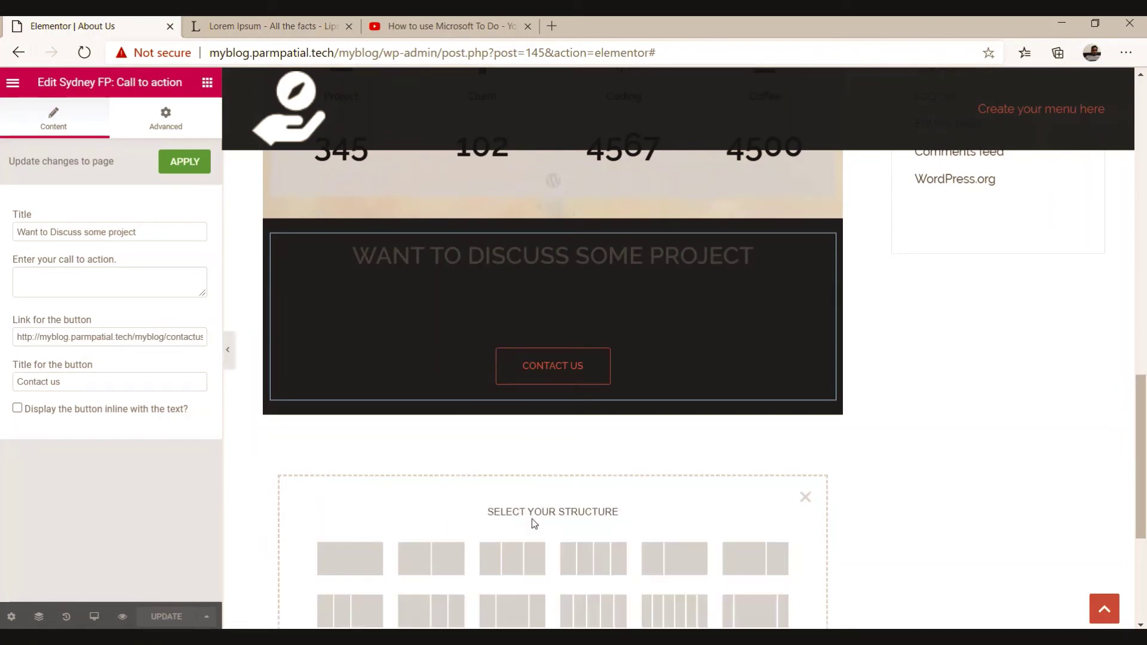
click(362, 565)
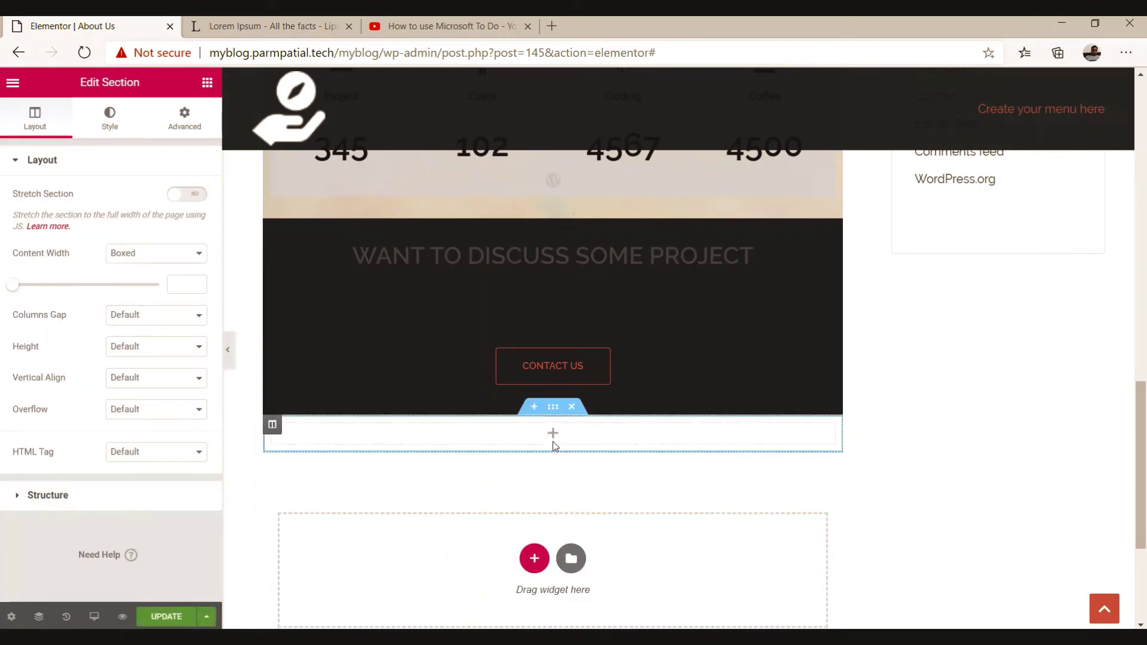
click(146, 259)
click(147, 283)
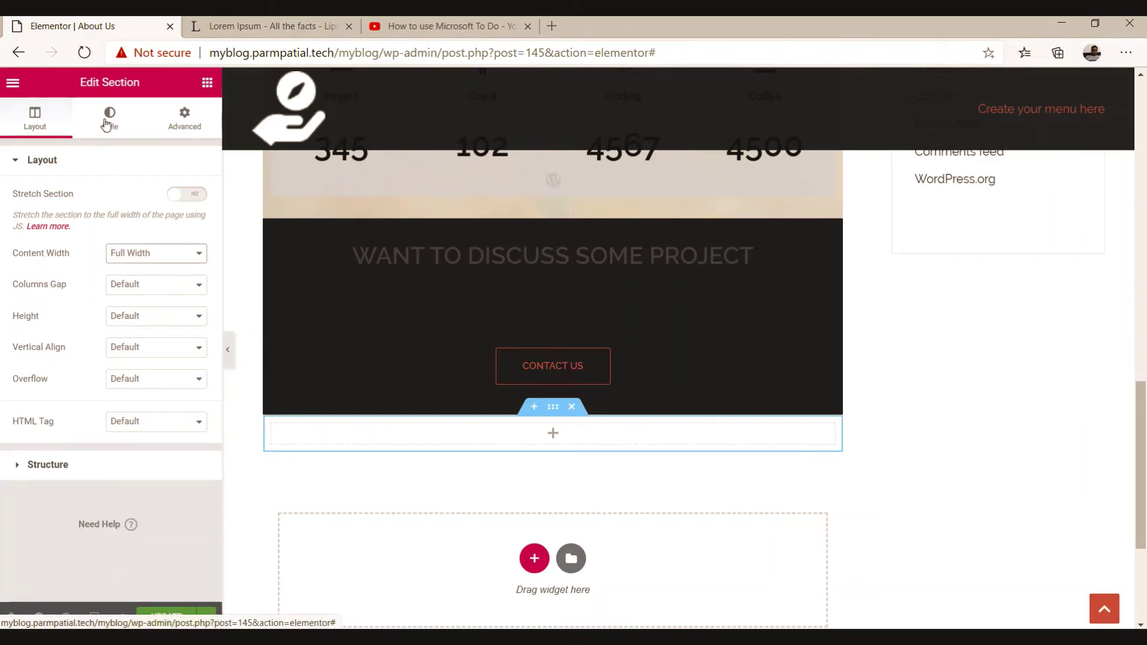
Step: Give the new section a classic background using the dark hand image majid-rangraz-9U-cMS5oGeI-unsplash-scaled.jpg from the media library
click(106, 123)
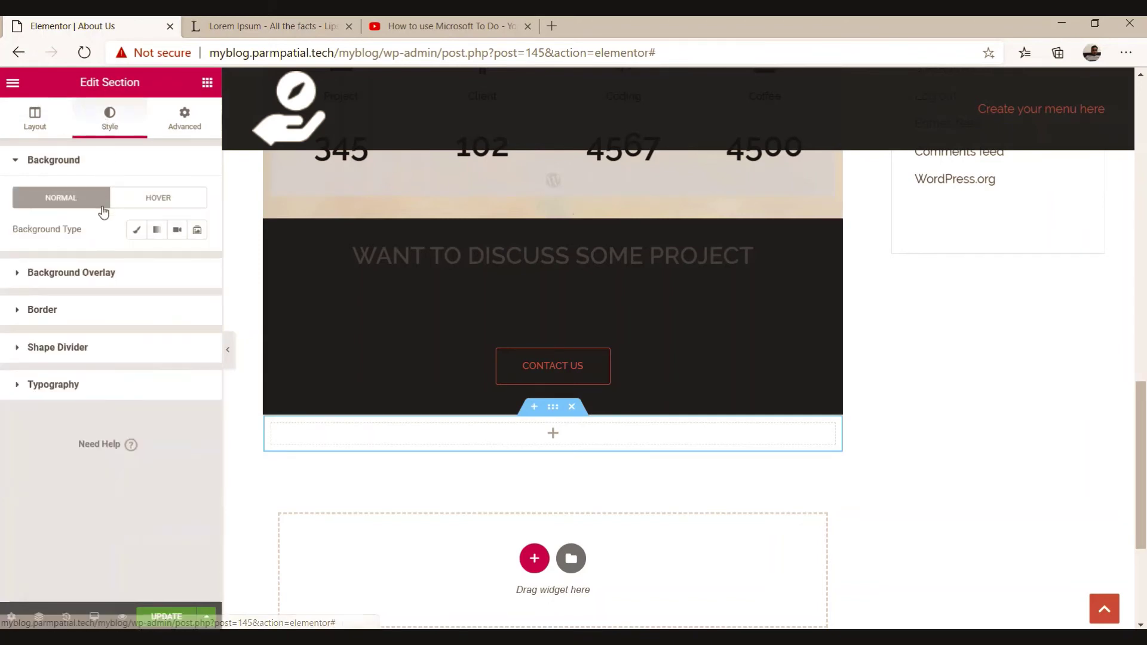
click(136, 233)
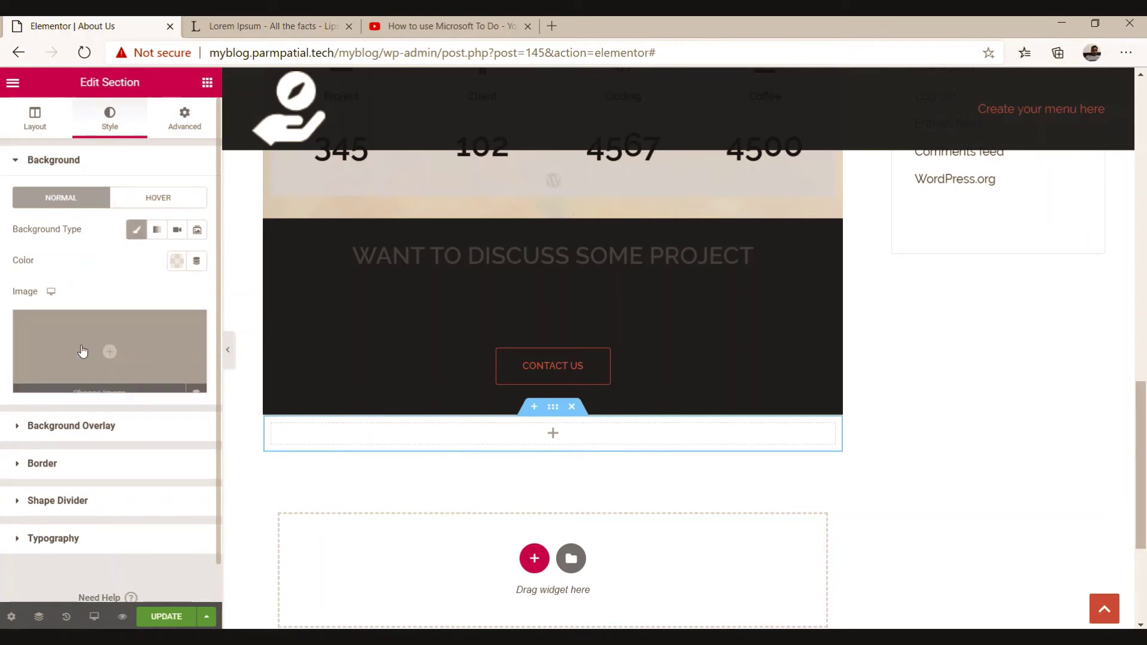
click(83, 354)
click(77, 290)
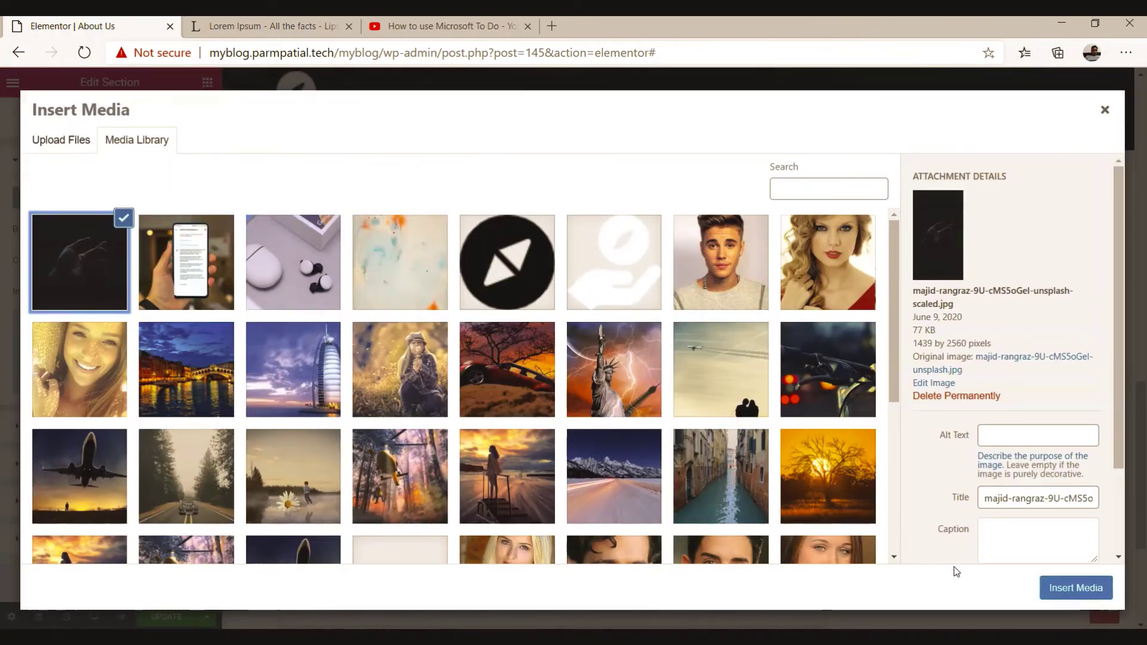
click(1069, 590)
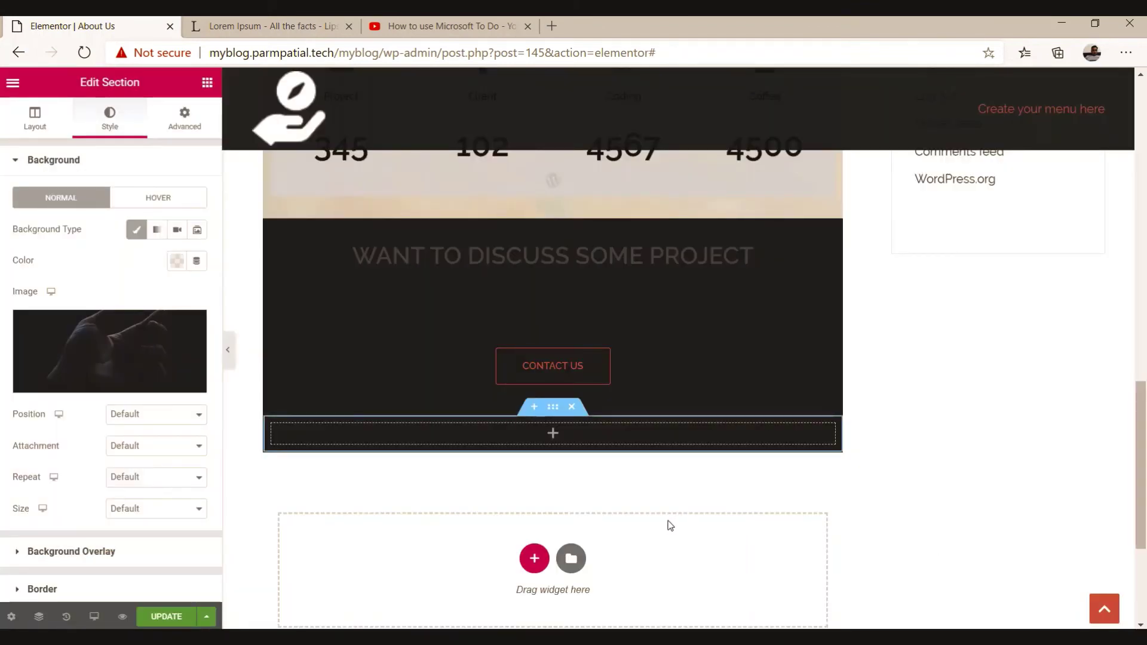
Step: Unlink the new section's padding values and set both the top and bottom padding to 5 px
click(189, 125)
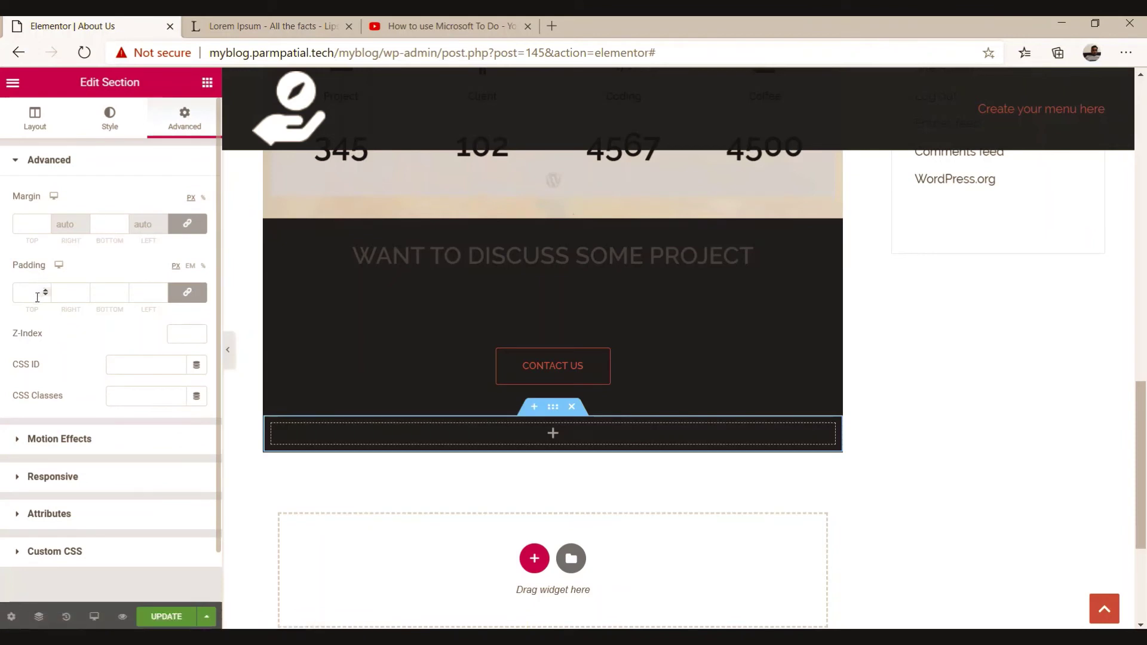
click(40, 293)
click(194, 298)
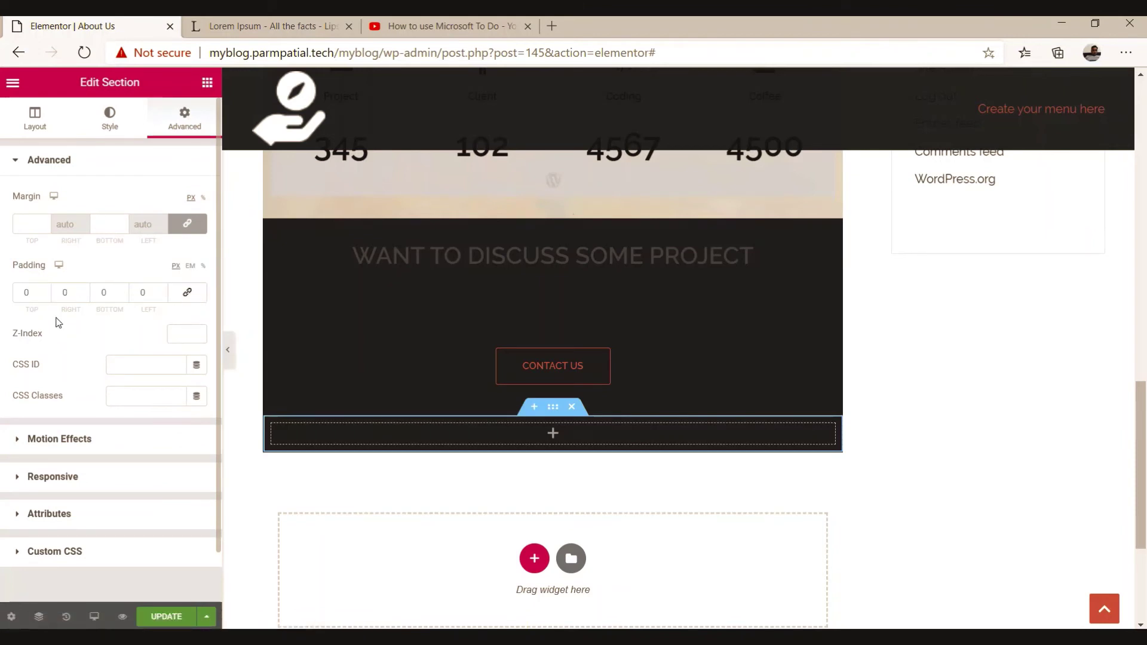
drag(27, 292, 16, 294)
text(5)
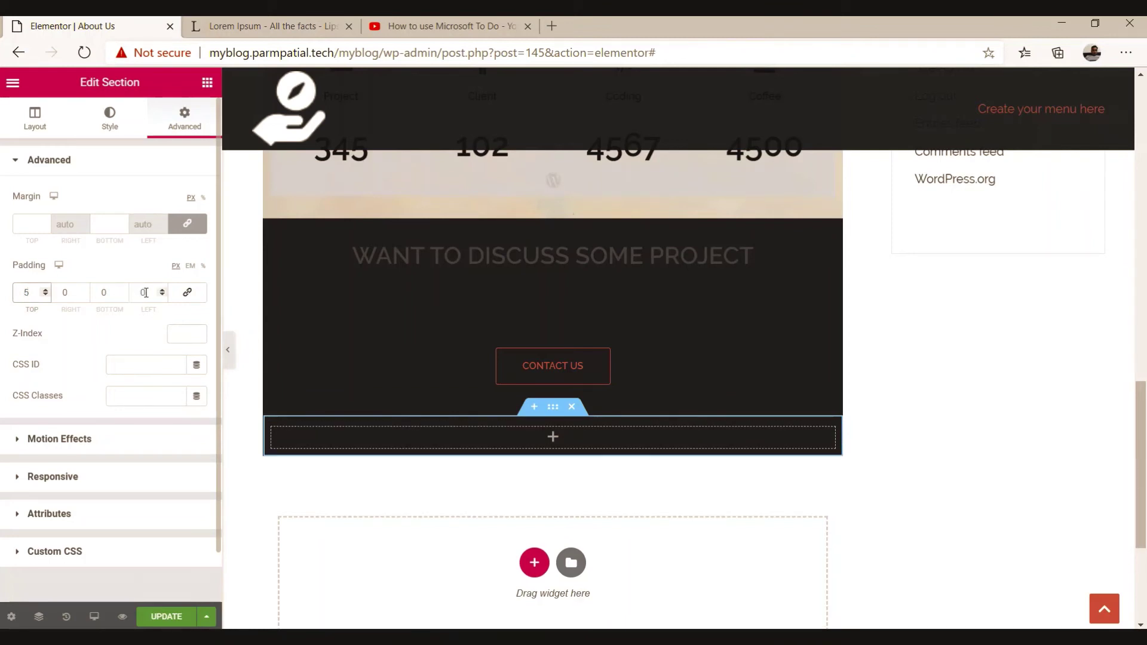
drag(115, 292, 93, 290)
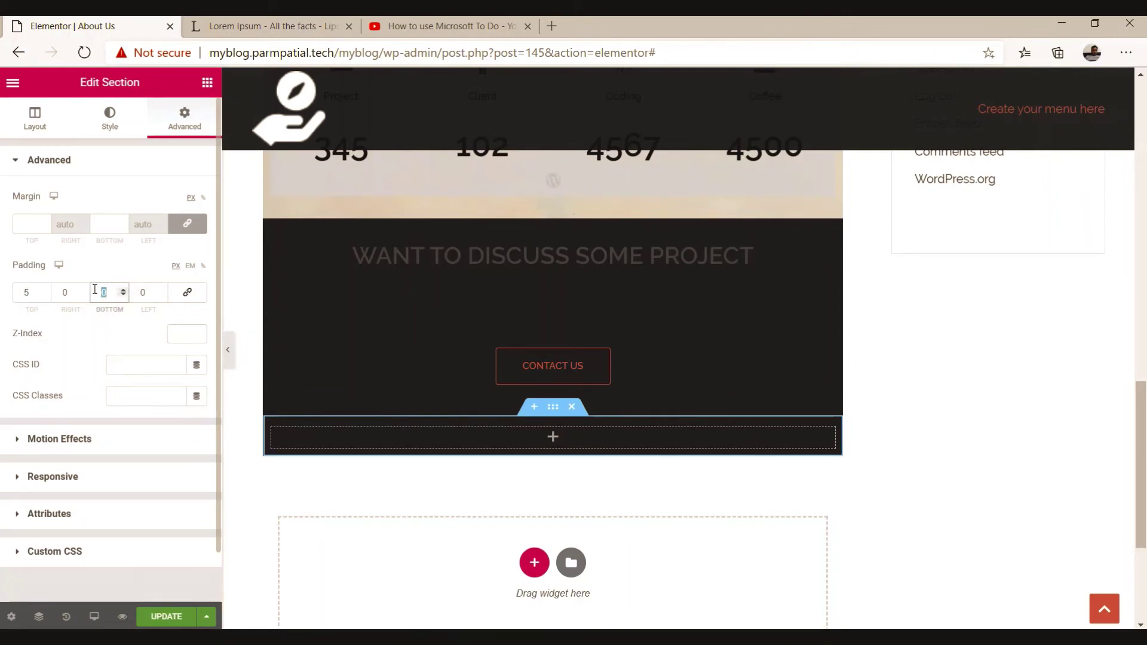
text(5)
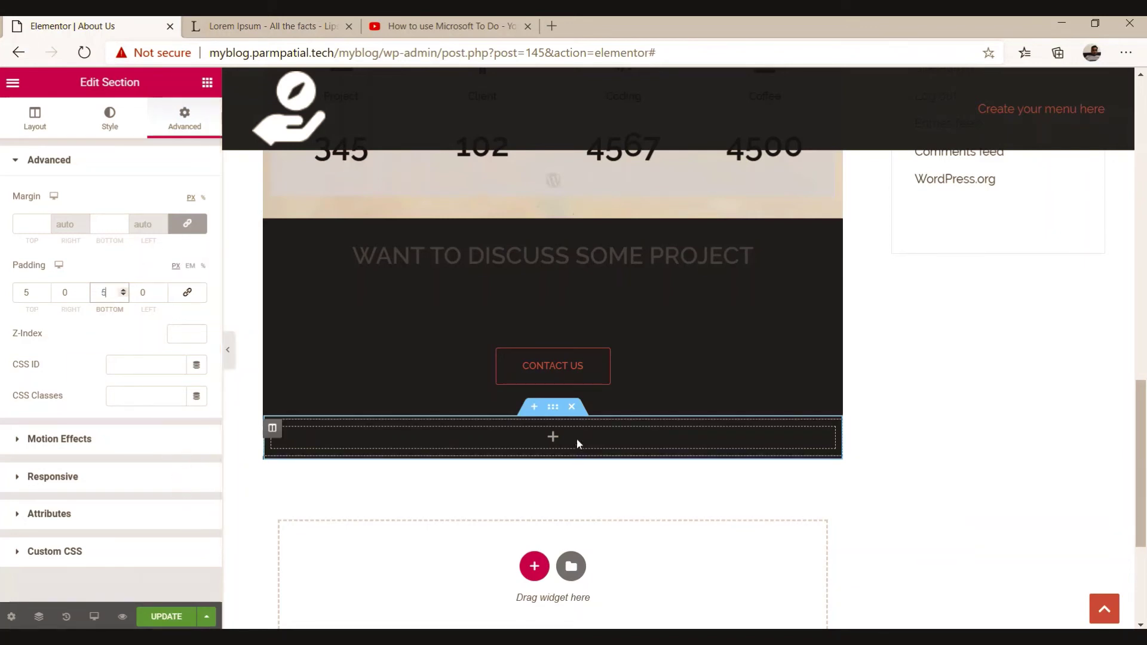
Step: Find the SiteOrigin Social Media Buttons widget among the WordPress widgets and place it in the new empty section
click(553, 440)
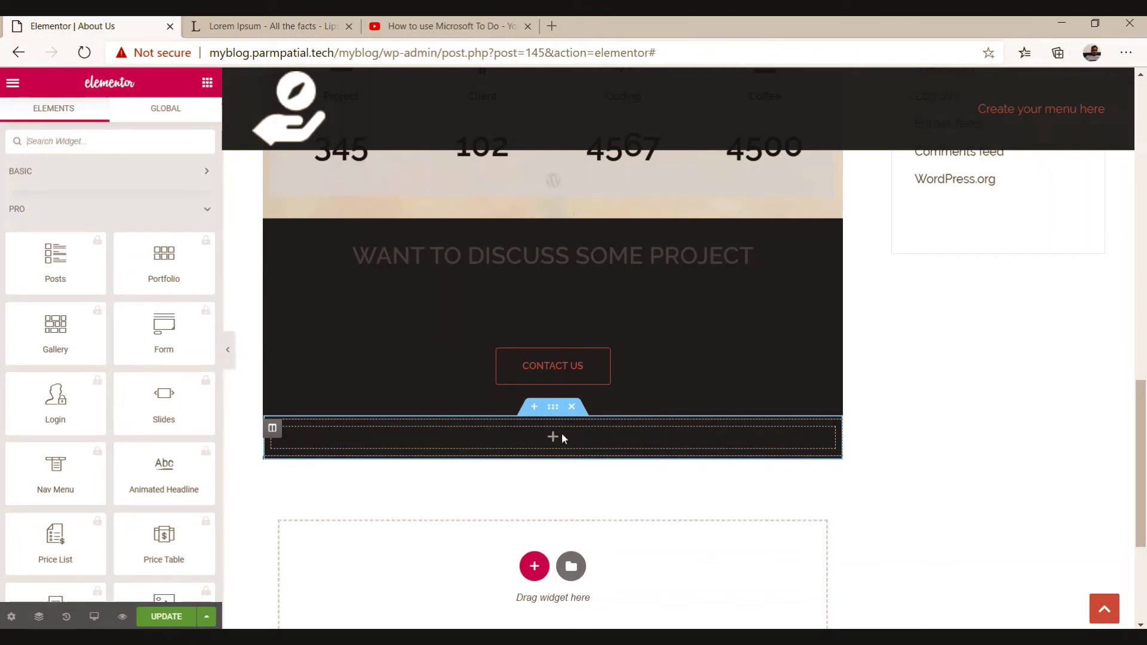
double_click(209, 210)
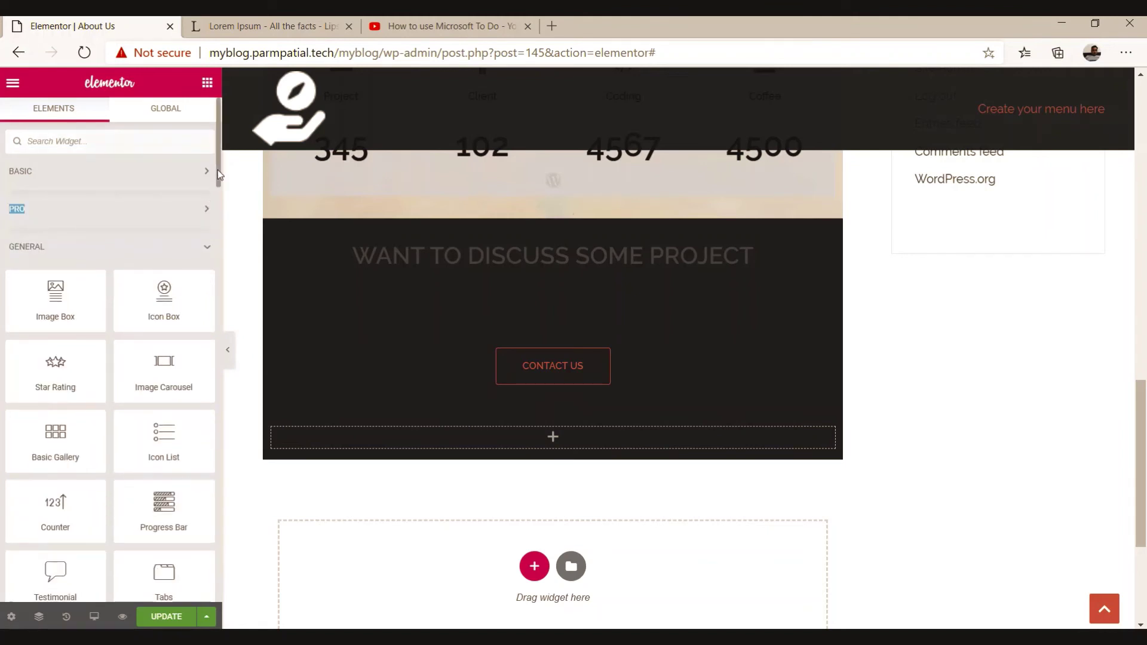
drag(217, 170, 163, 456)
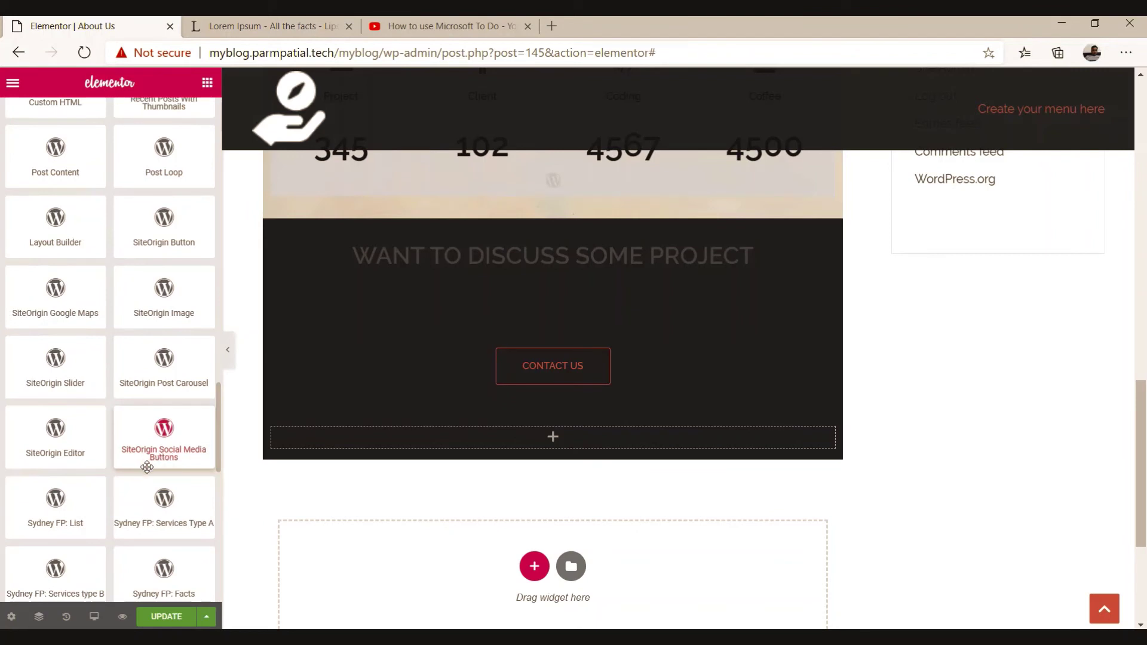
drag(159, 451, 547, 448)
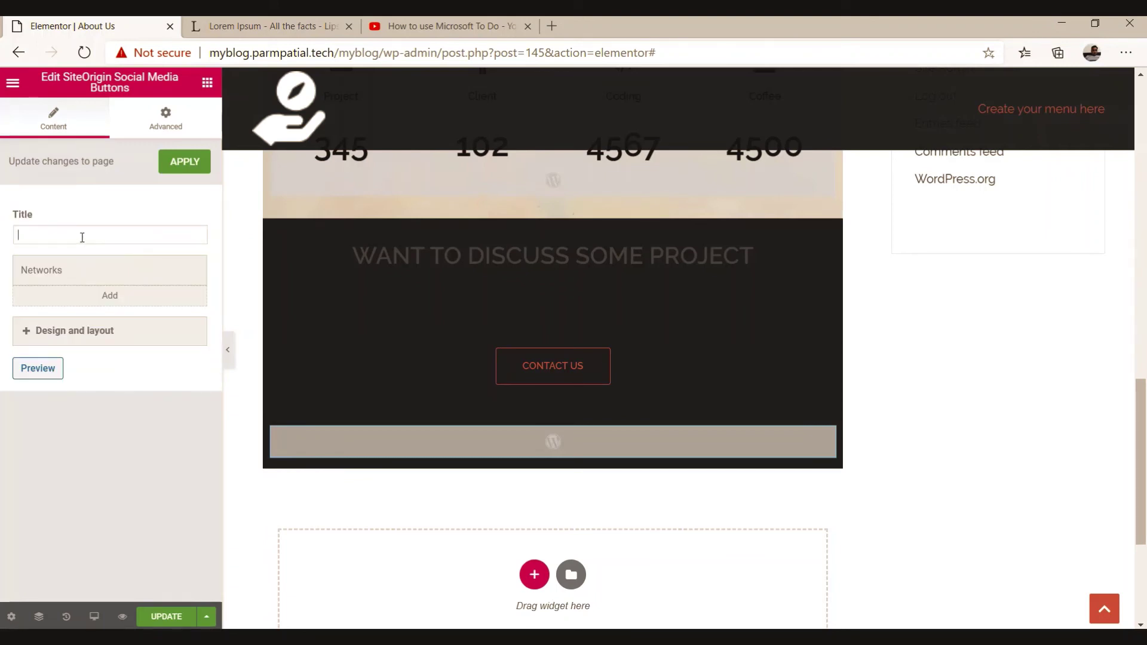
Step: Title the social media buttons widget "Find Us" and add a network entry set to Facebook
text(F)
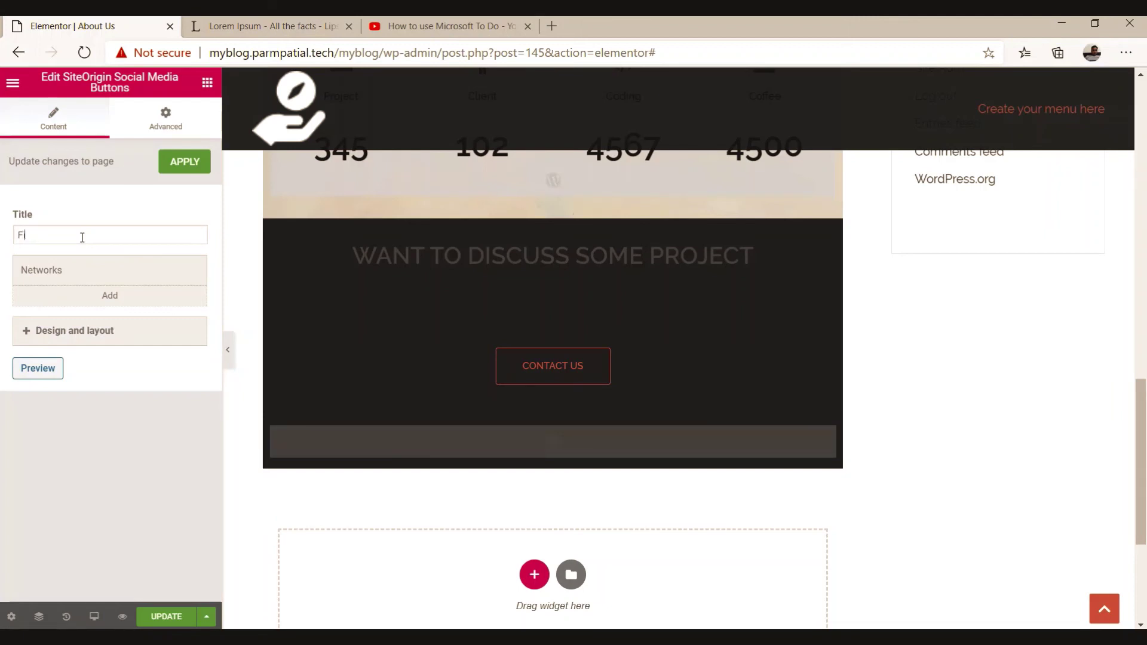
text(ind Us)
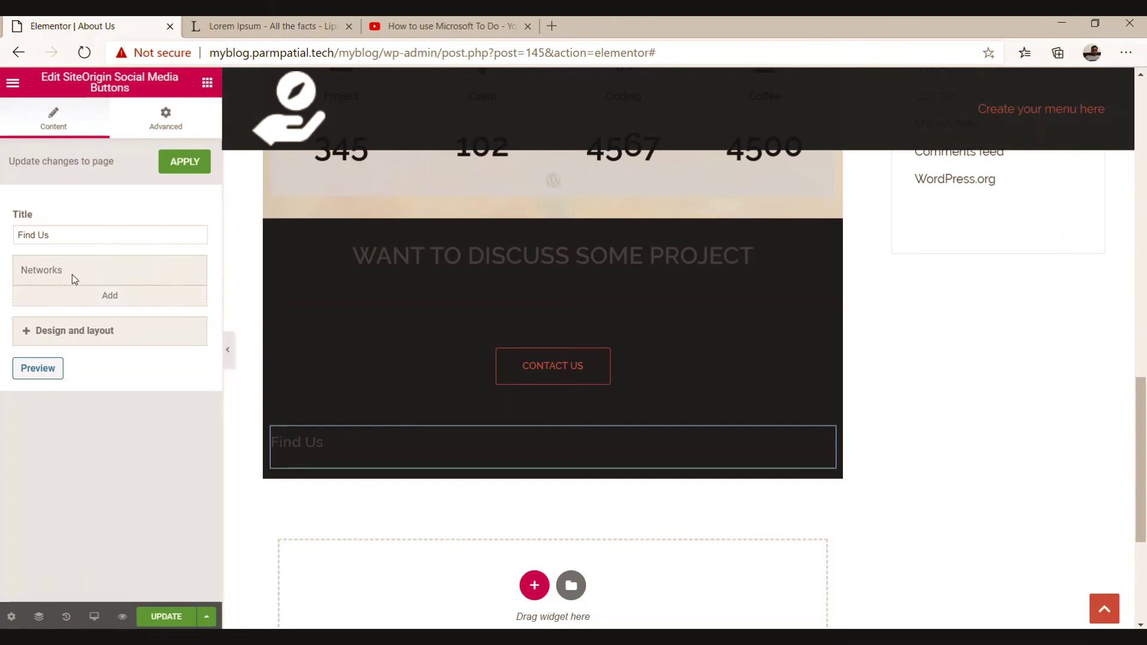
click(113, 298)
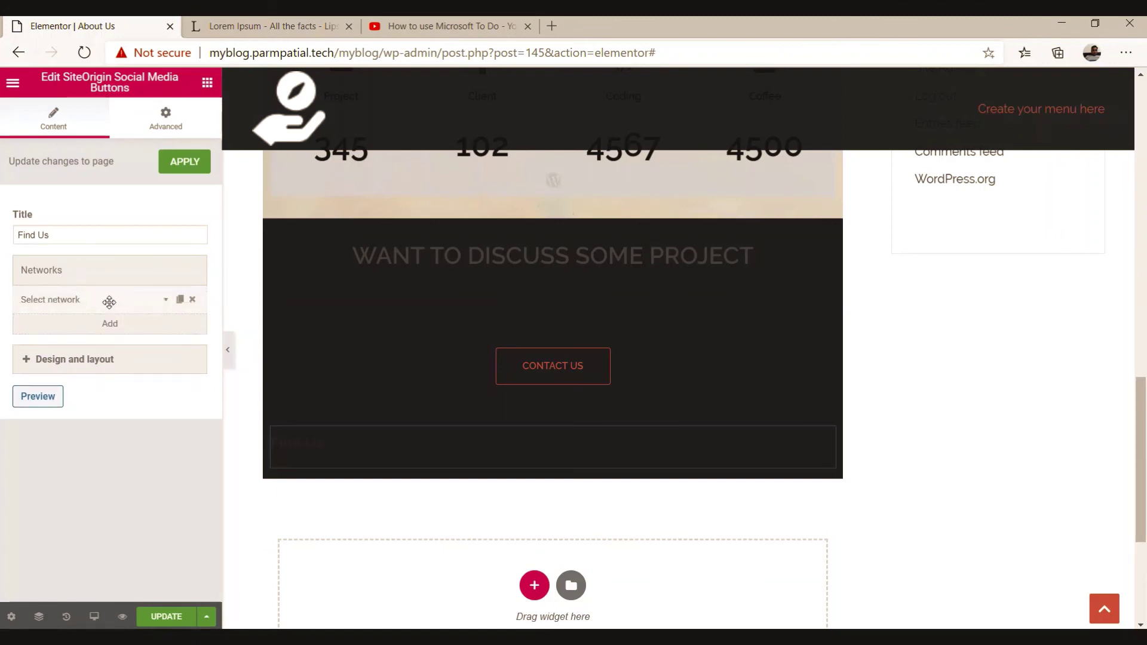
click(167, 302)
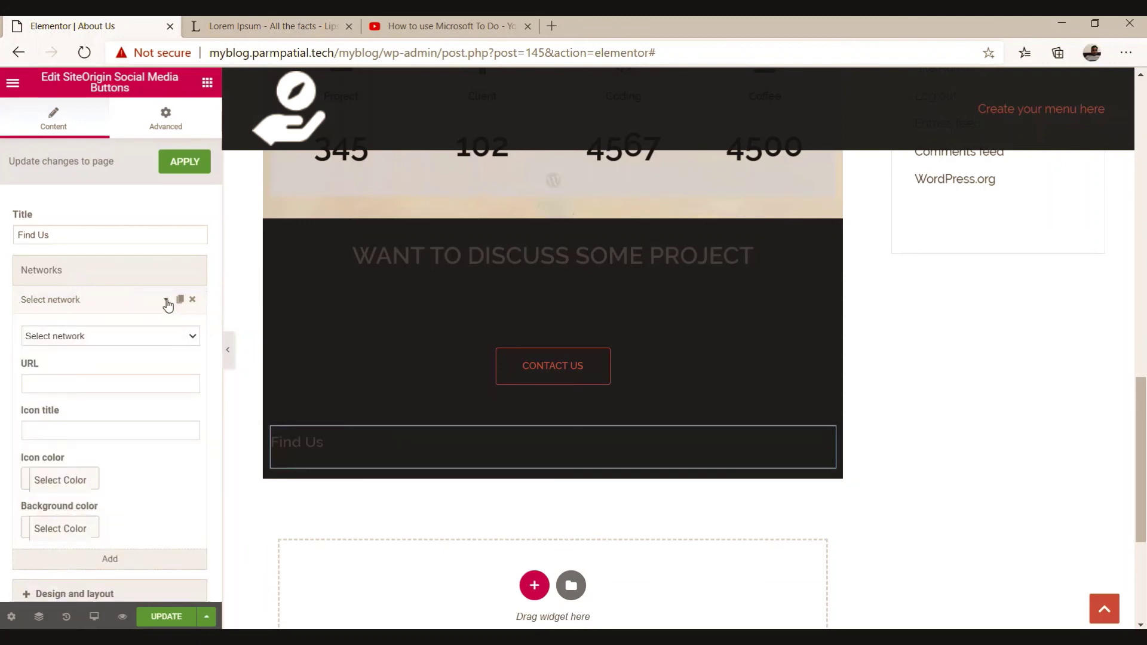
click(135, 337)
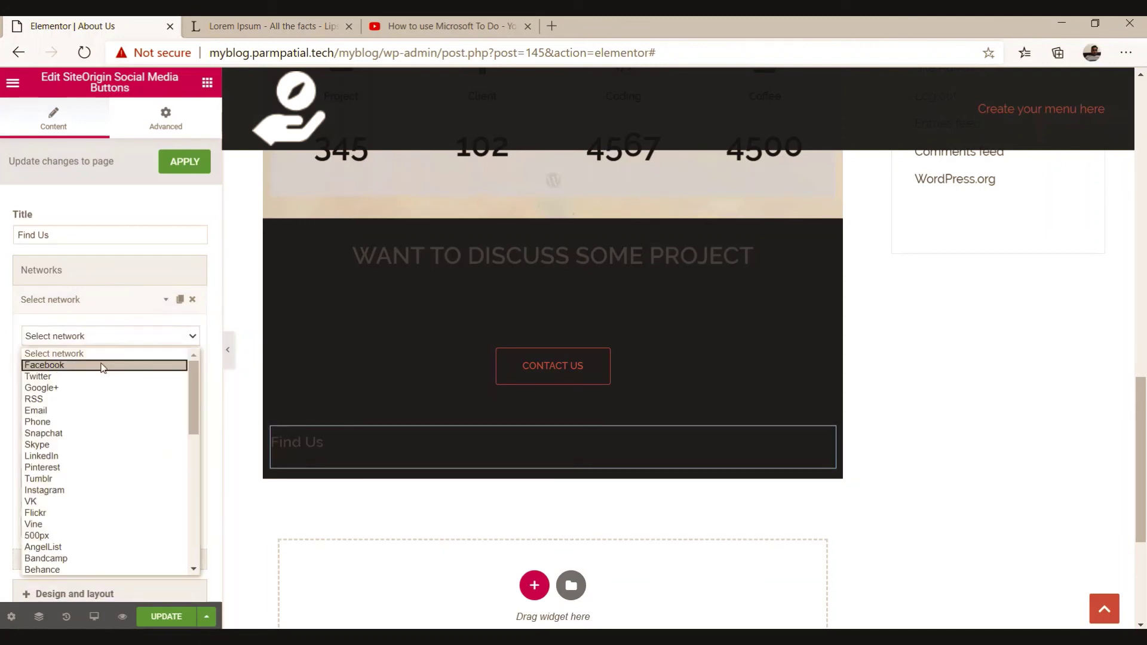
click(101, 365)
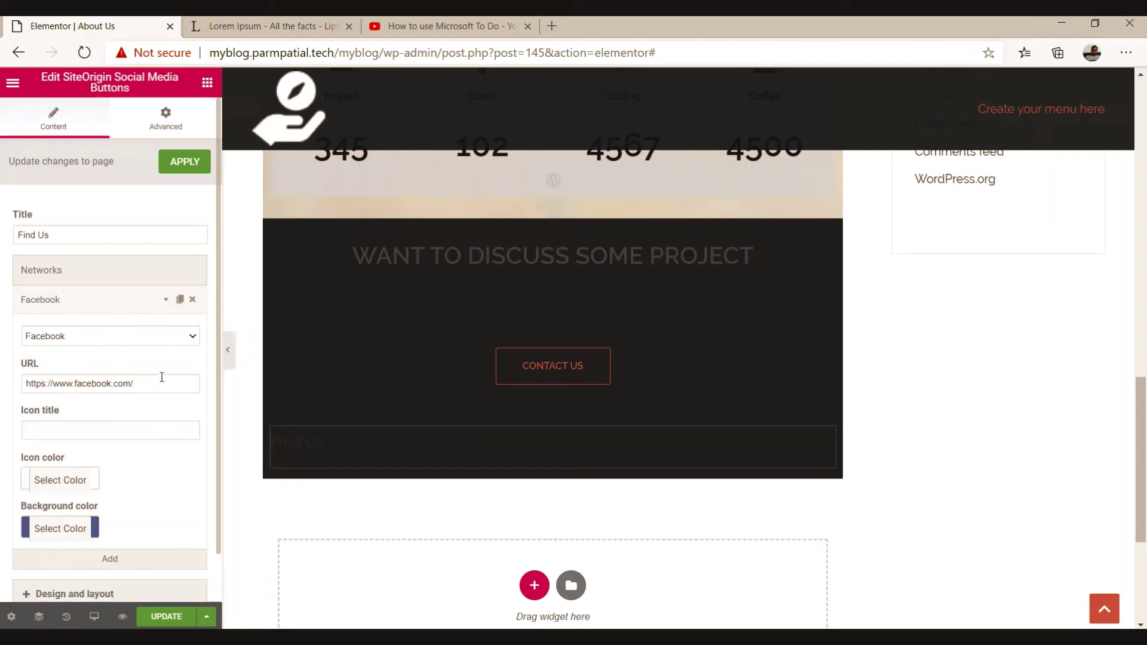
Step: Add a second network entry to the social media buttons widget and set it to Twitter
click(167, 303)
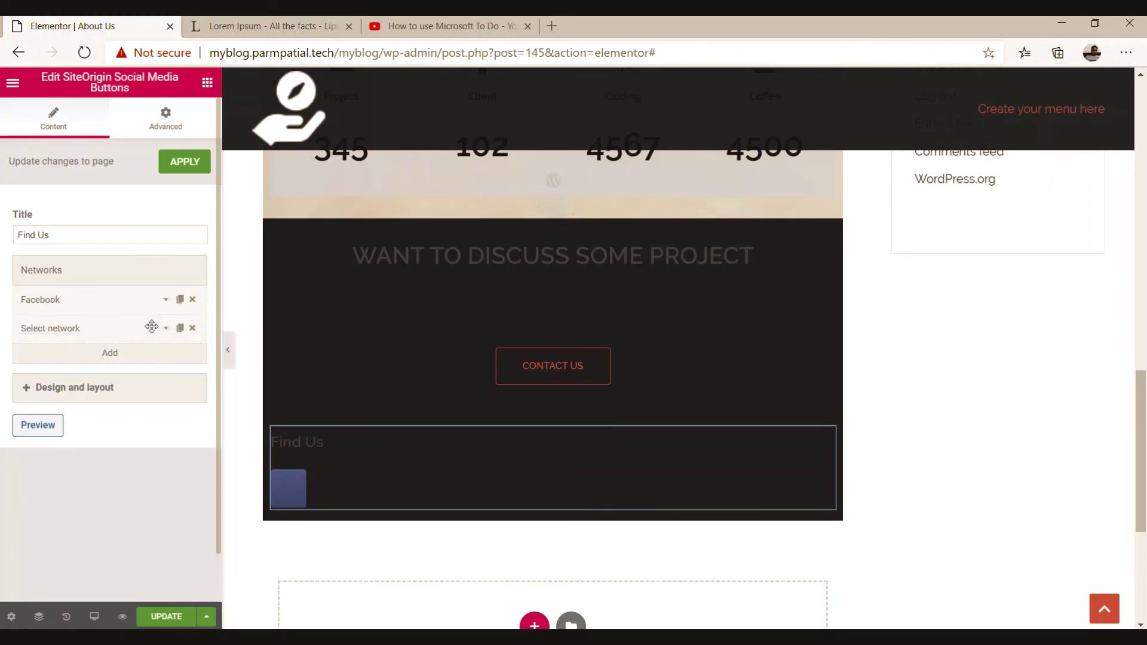
click(167, 330)
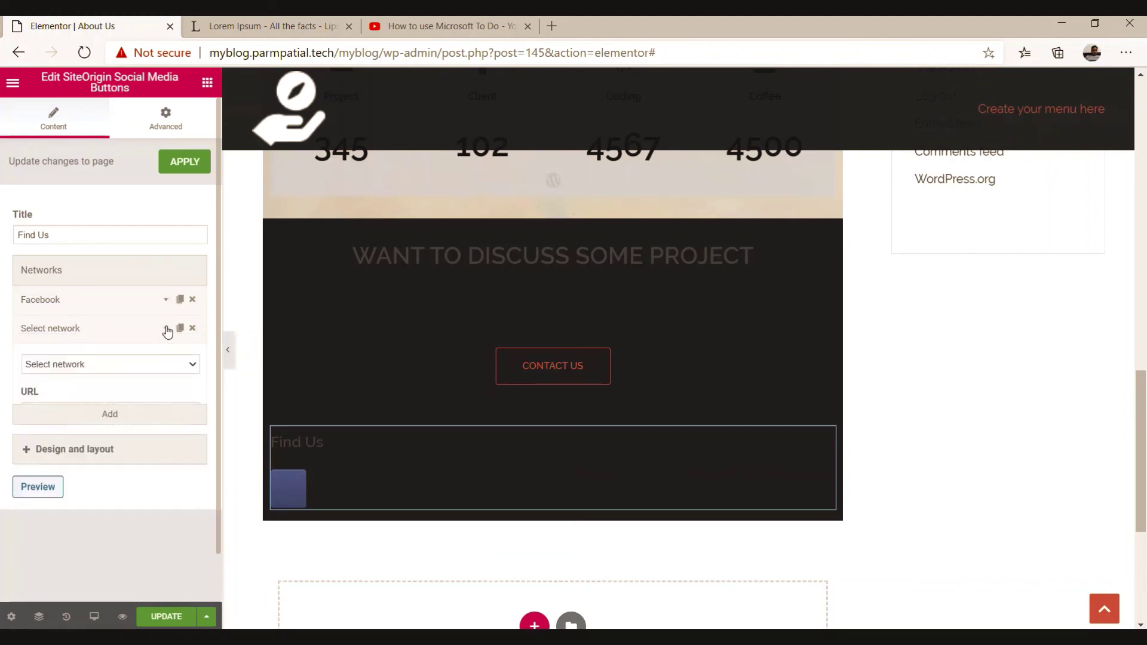
click(110, 365)
click(80, 406)
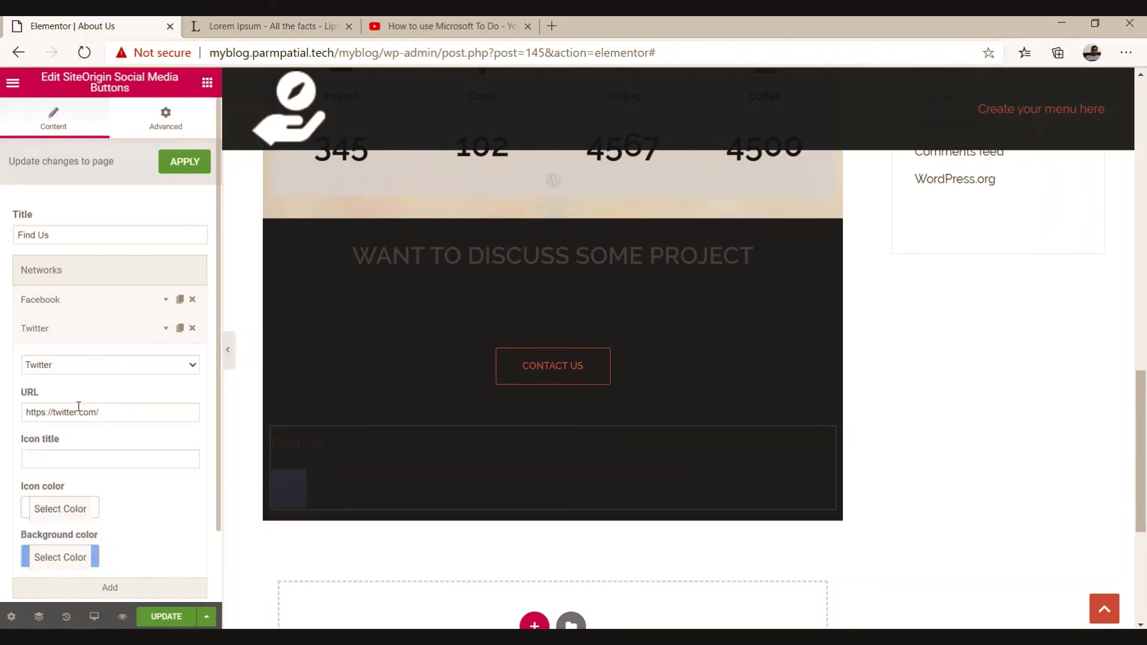
click(166, 330)
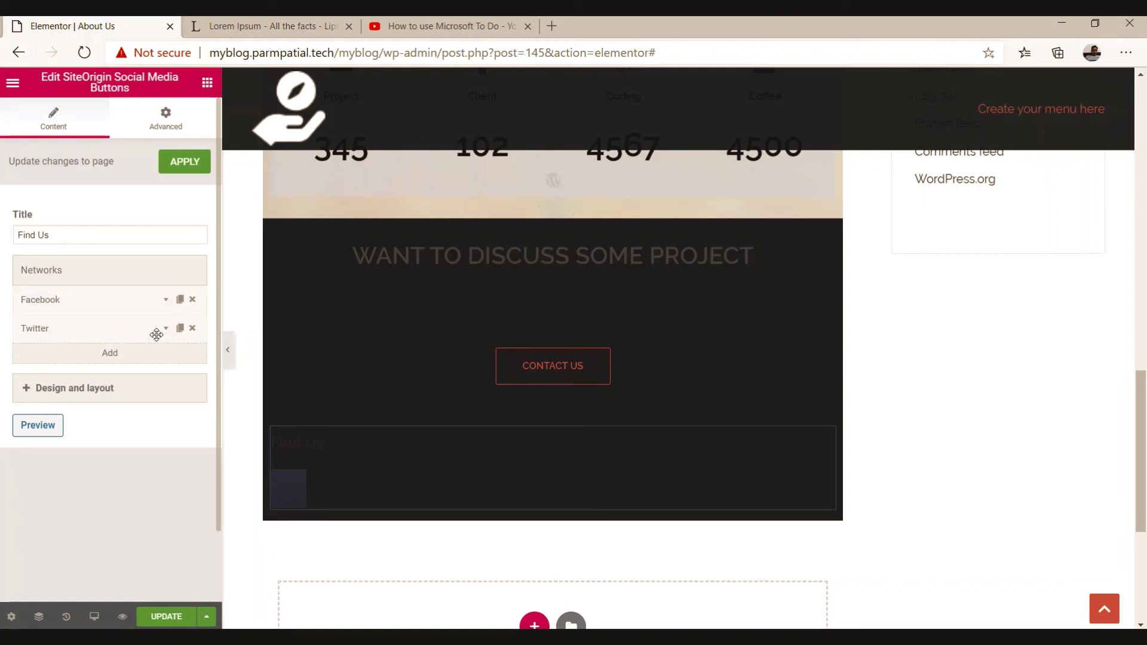
Step: Add a third network entry to the social media buttons widget and set it to LinkedIn
click(129, 355)
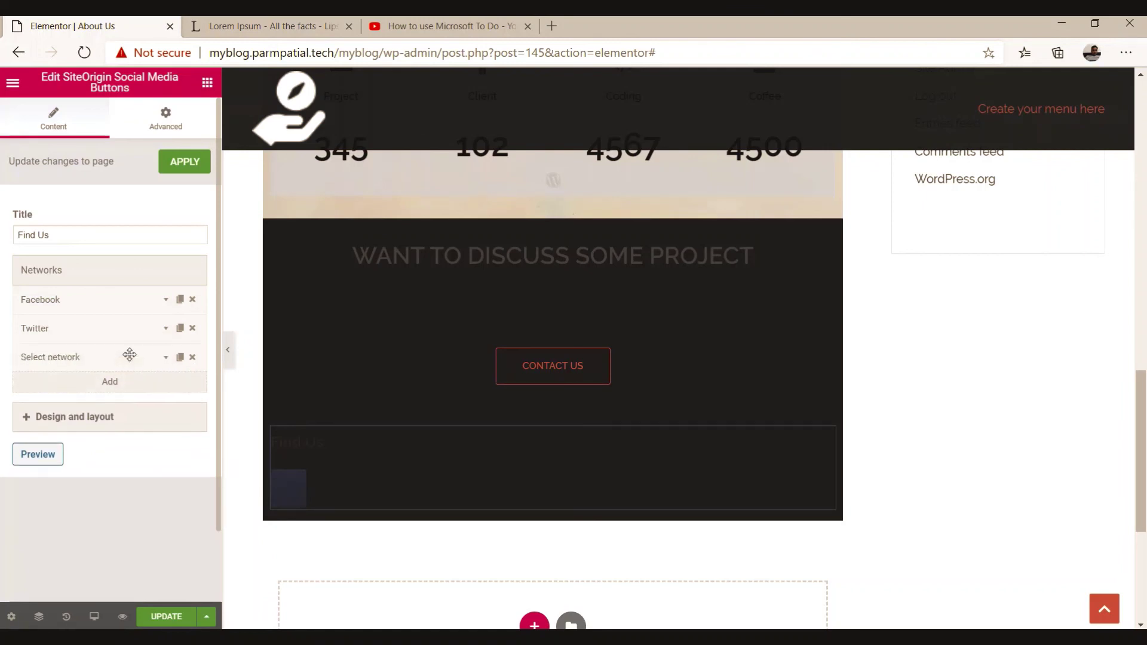
click(168, 366)
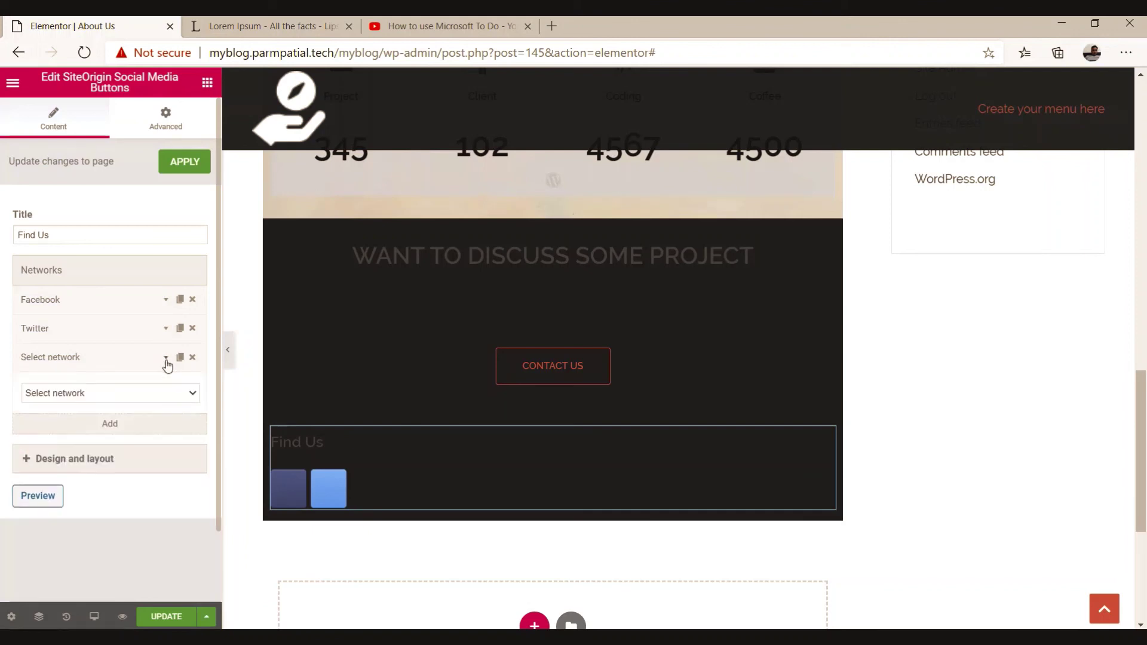
click(91, 399)
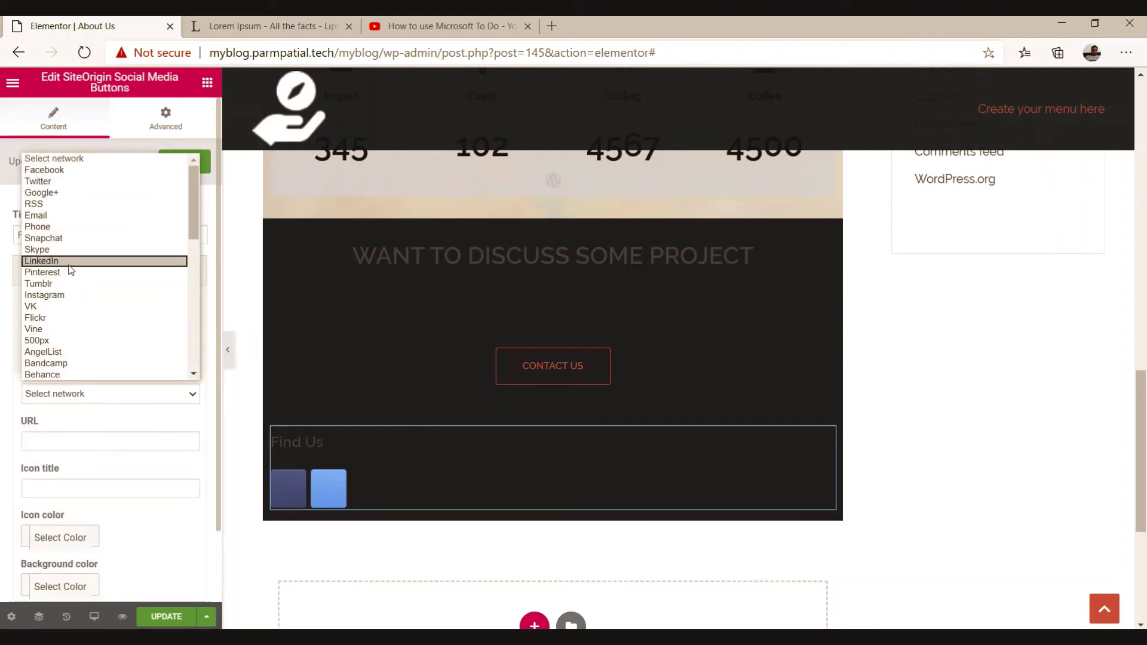
click(71, 261)
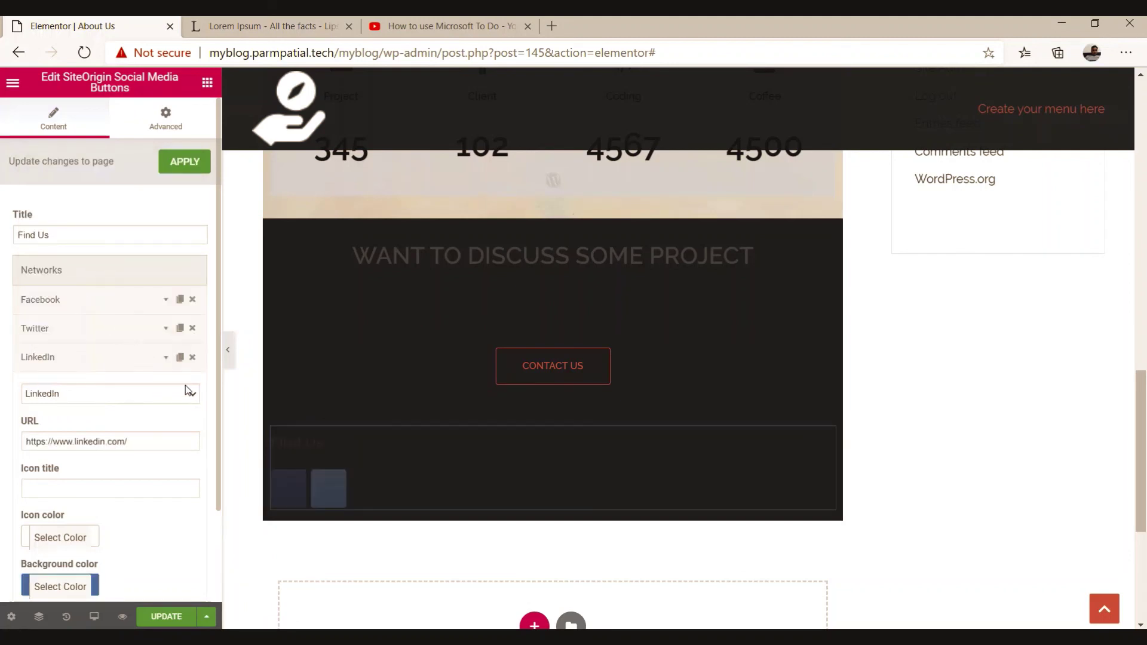
click(162, 359)
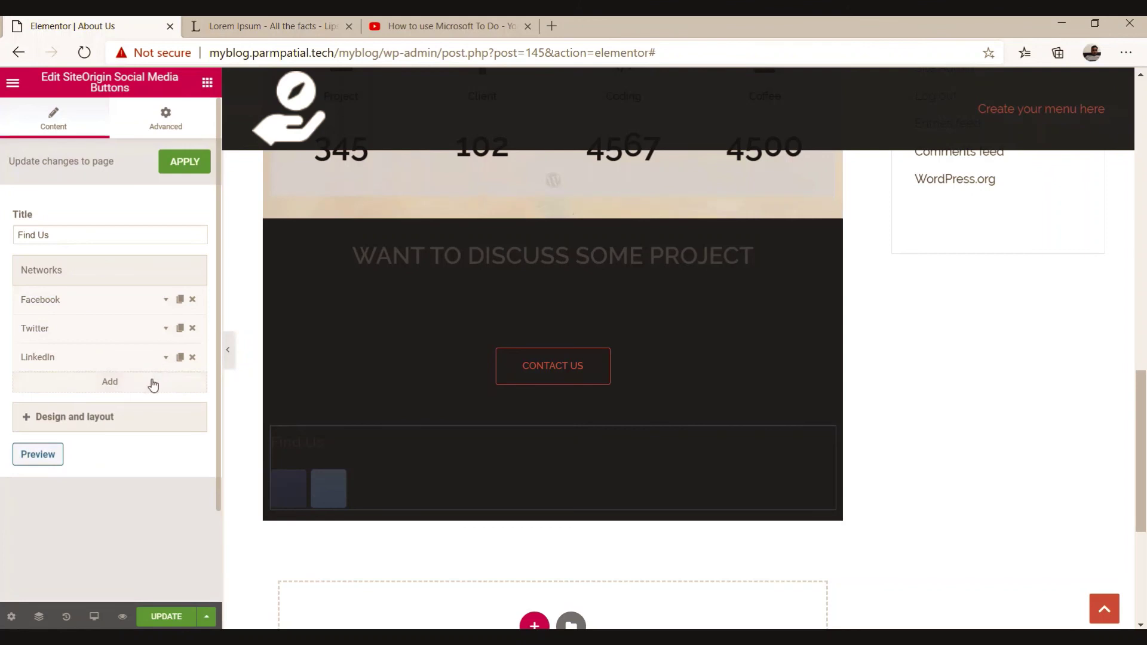
Step: Add a fourth network entry to the social media buttons widget and set it to Instagram
click(154, 384)
click(165, 387)
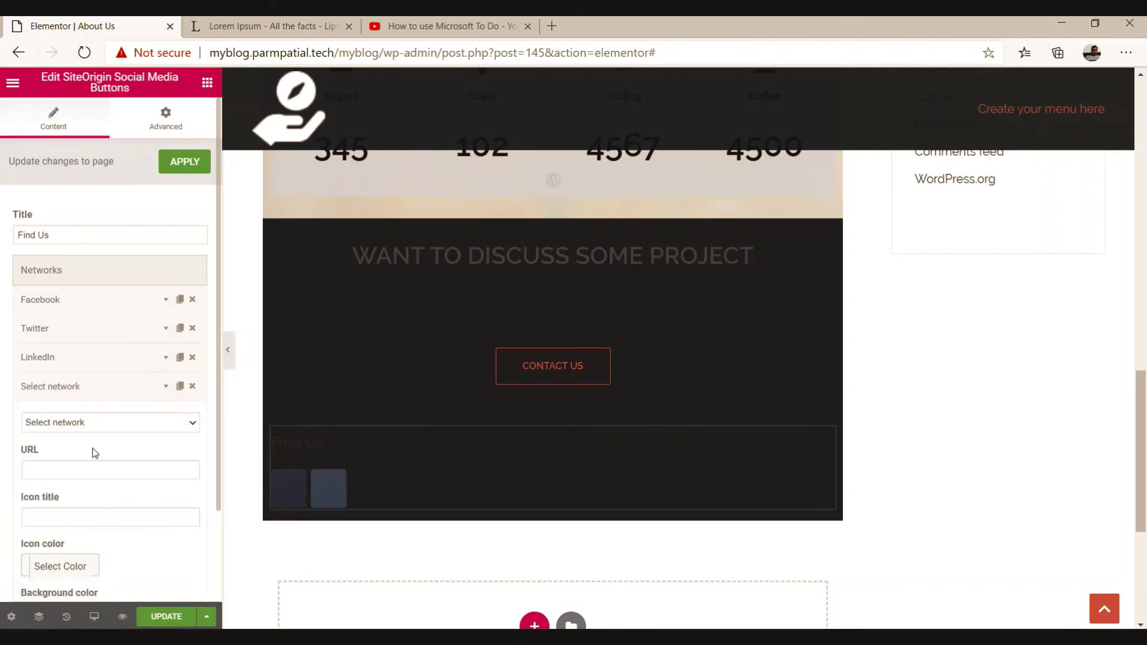
scroll(94, 453, down, 2)
click(94, 349)
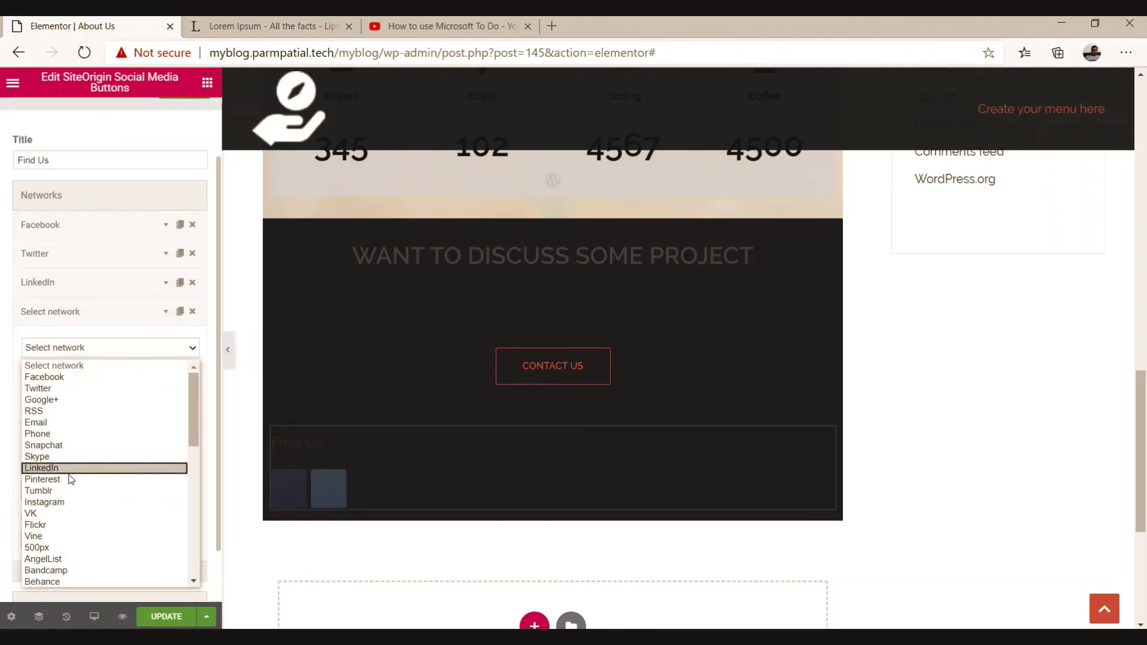
click(69, 502)
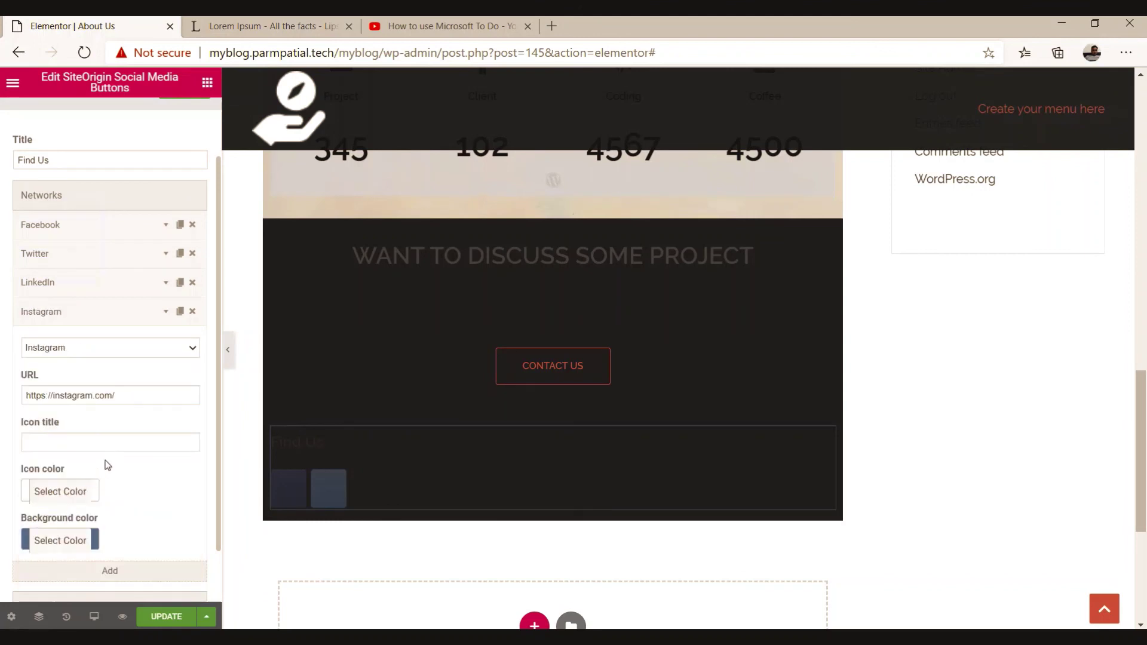
scroll(109, 448, down, 1)
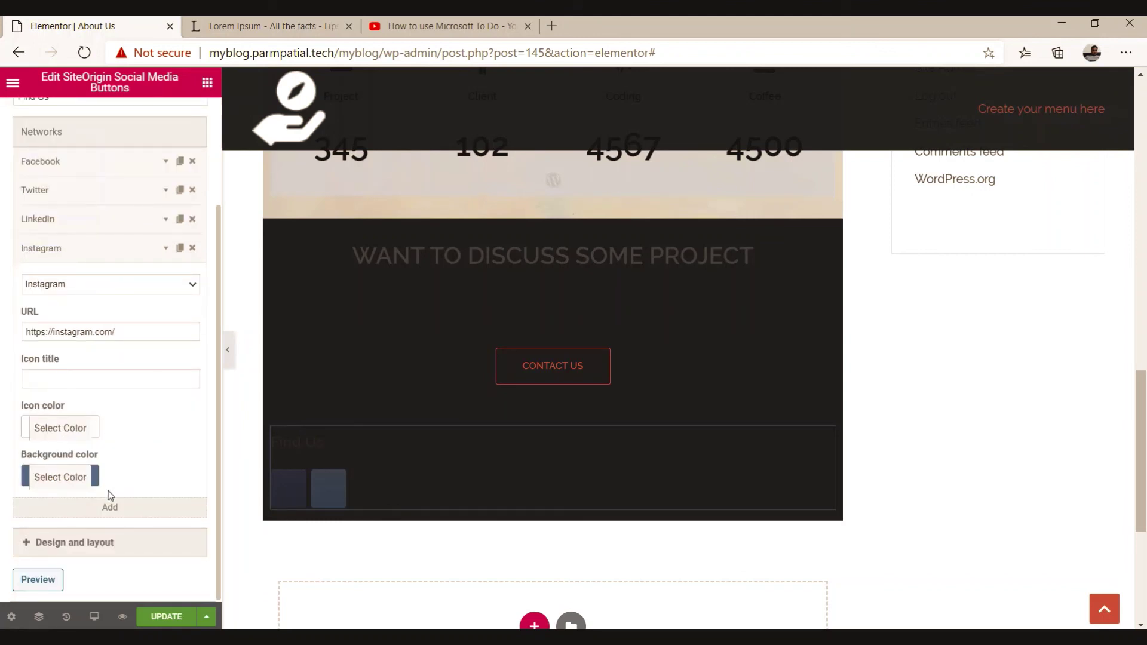
click(165, 249)
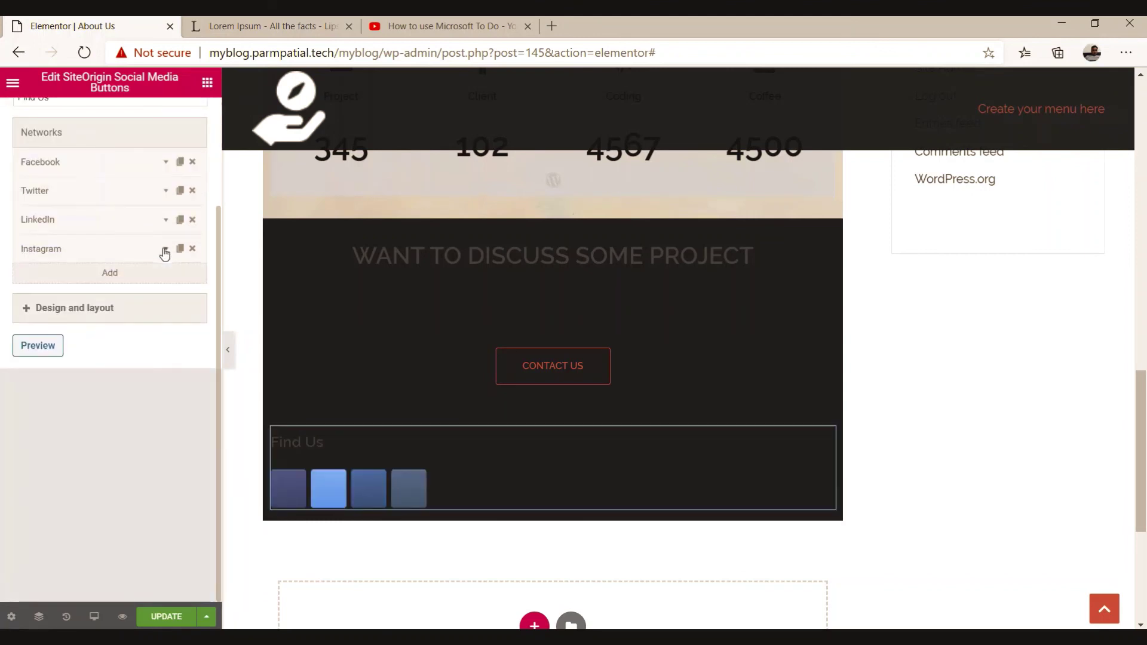
Step: In the widget's design and layout settings, set the button theme to Flat and the padding to Low, keeping the Normal icon size
click(66, 311)
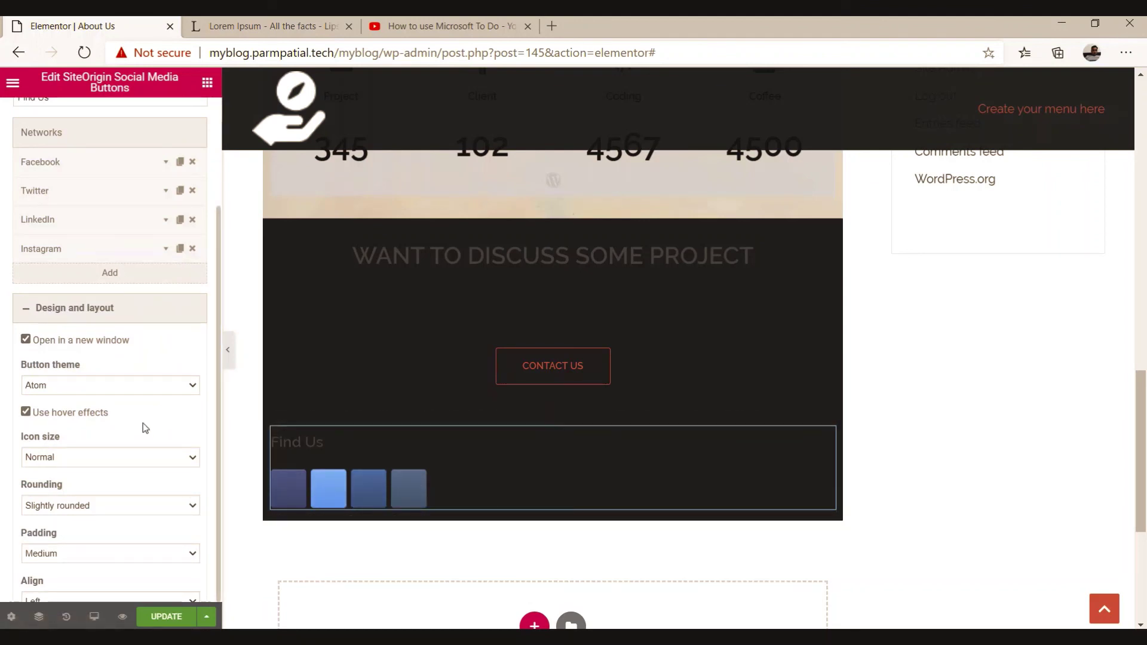
click(98, 385)
click(77, 413)
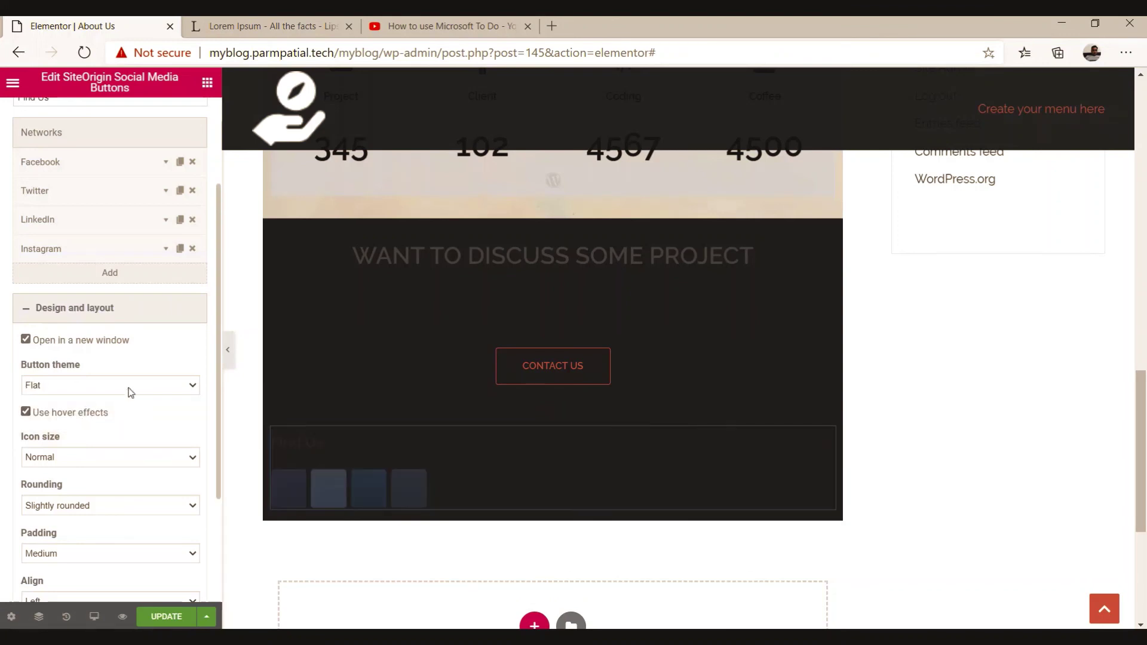
scroll(130, 392, down, 3)
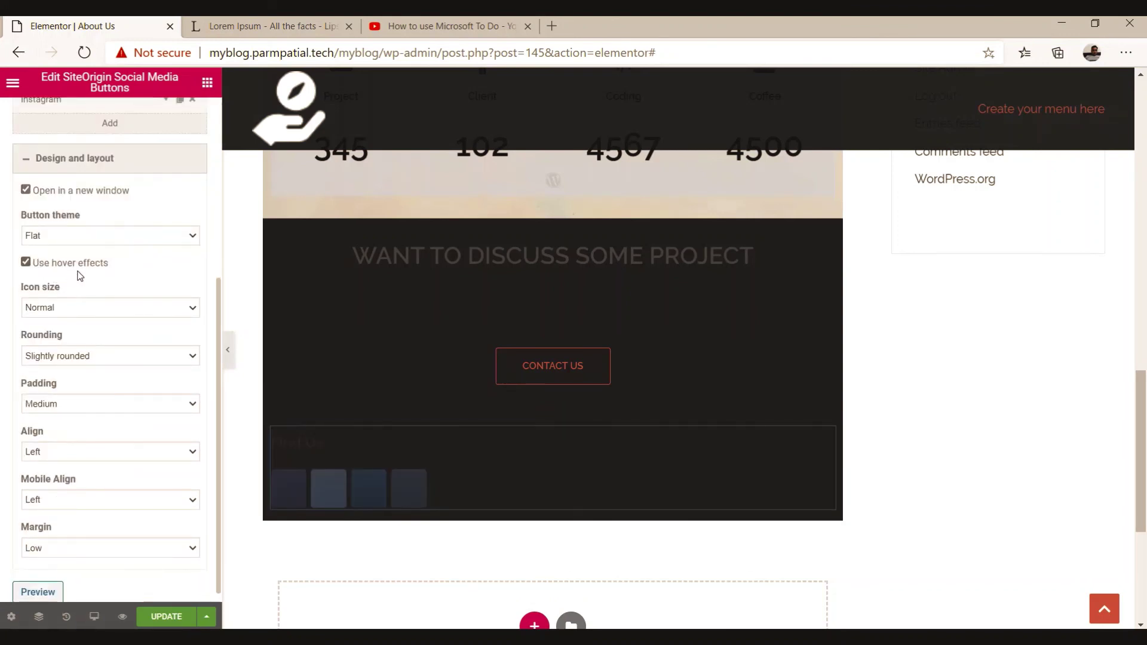
click(73, 309)
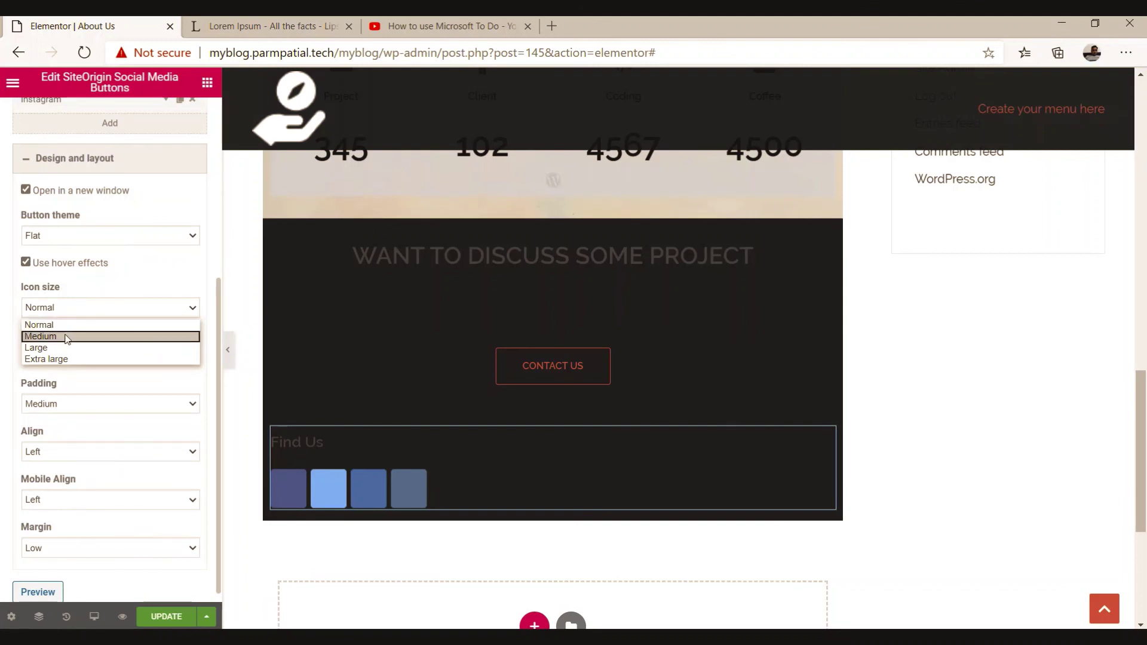
click(87, 298)
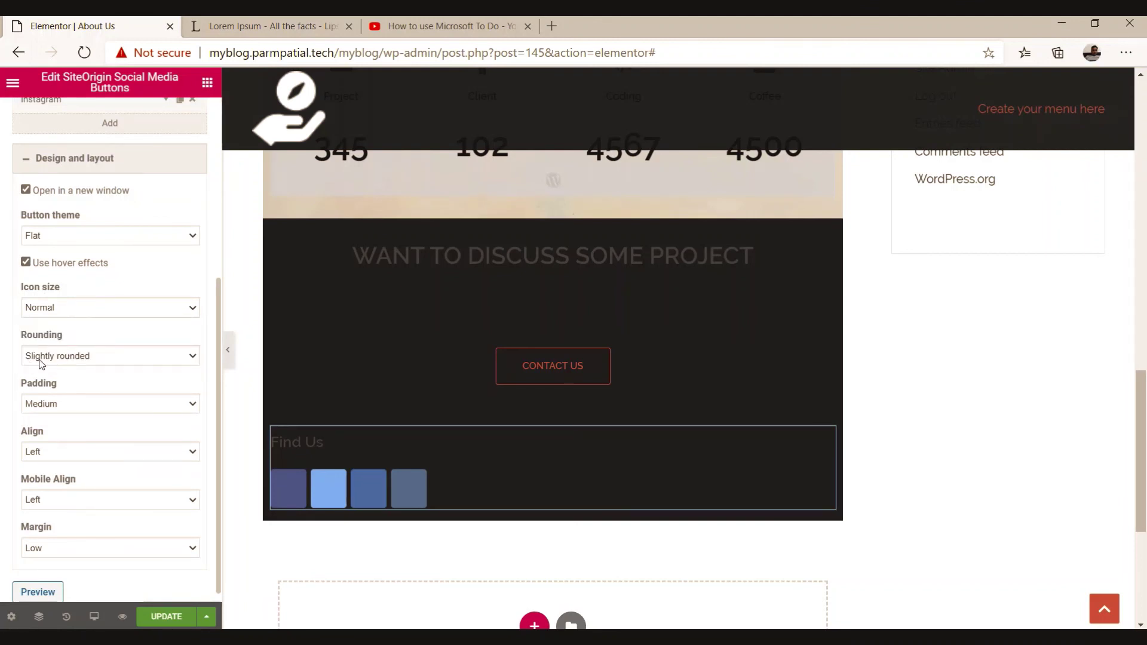
click(60, 408)
click(55, 420)
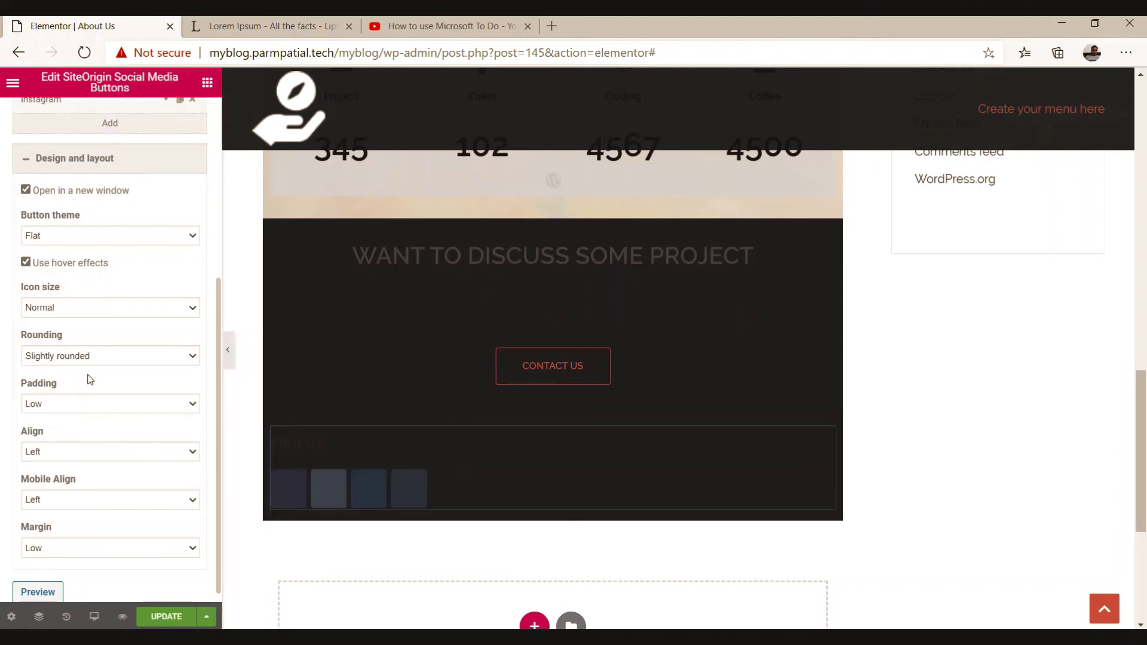
Step: Set both the alignment and the mobile alignment of the social media buttons to Center
scroll(90, 380, down, 1)
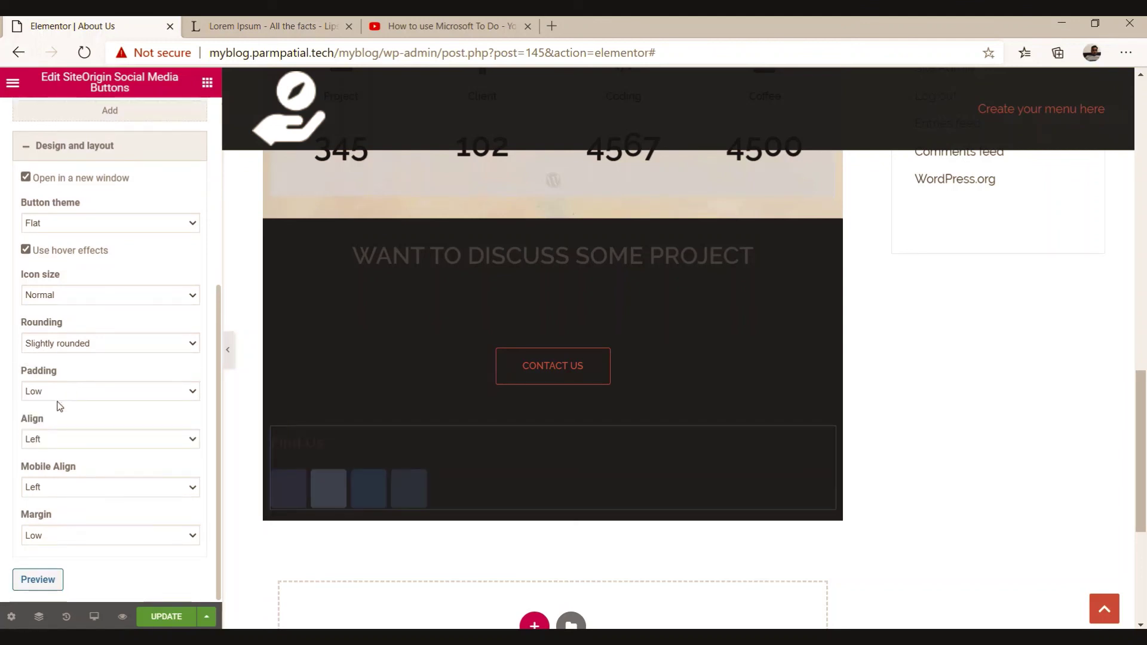
click(57, 441)
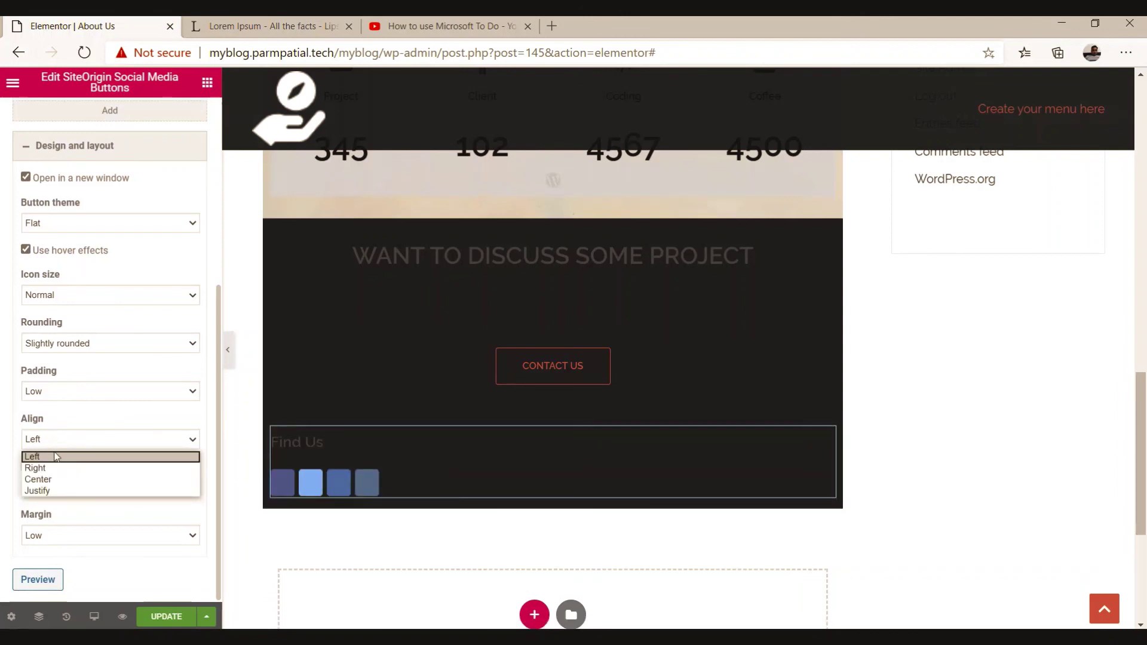
click(56, 479)
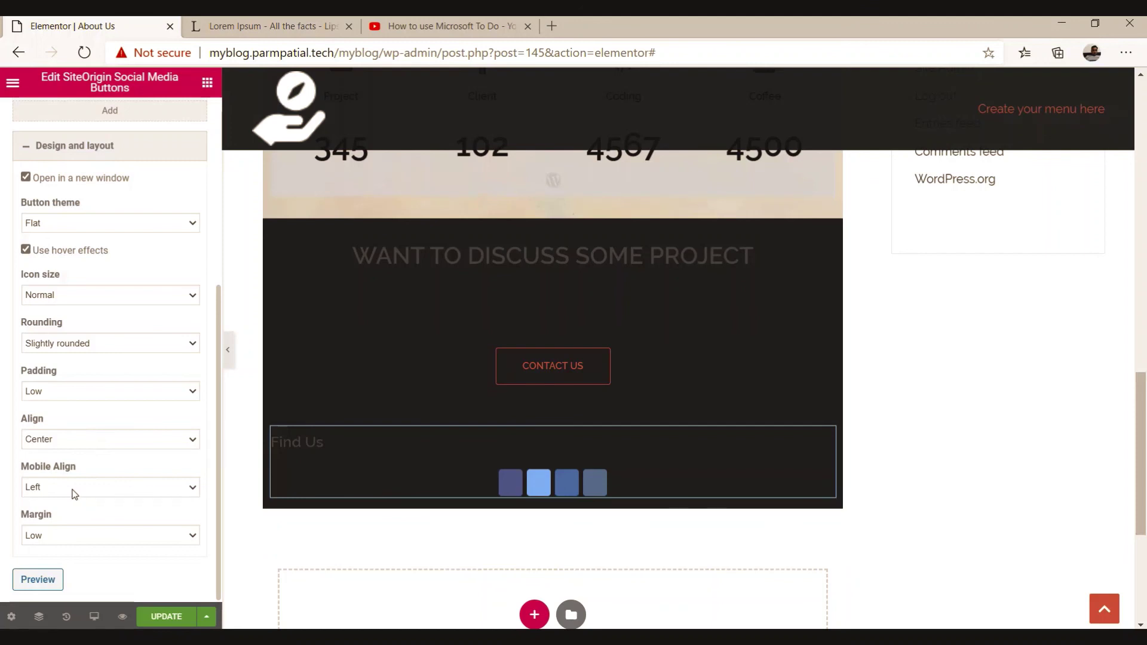
click(74, 493)
click(54, 527)
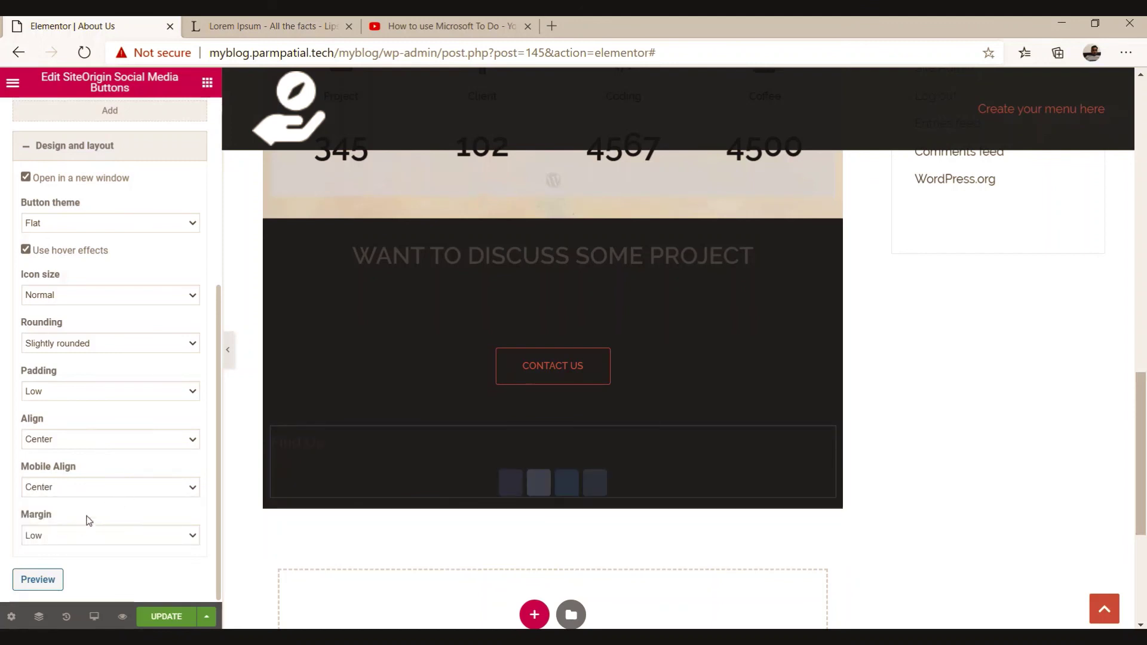
Step: Clear the "Find Us" title of the social media buttons widget, then update the page and apply the changes
scroll(112, 454, up, 5)
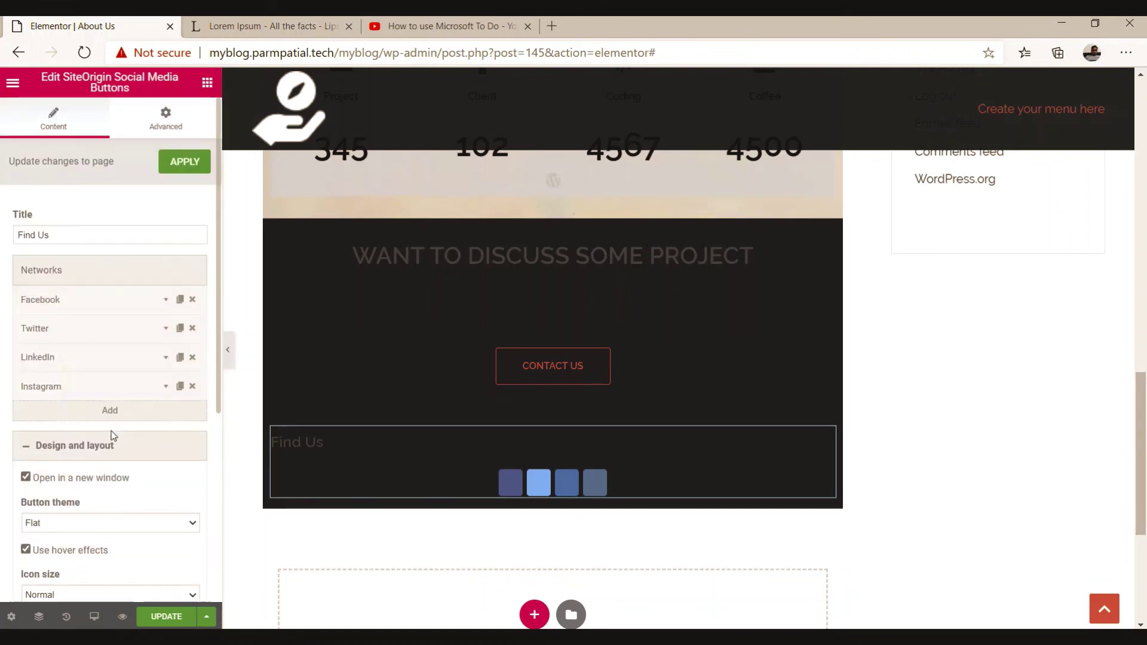
drag(59, 234, 8, 240)
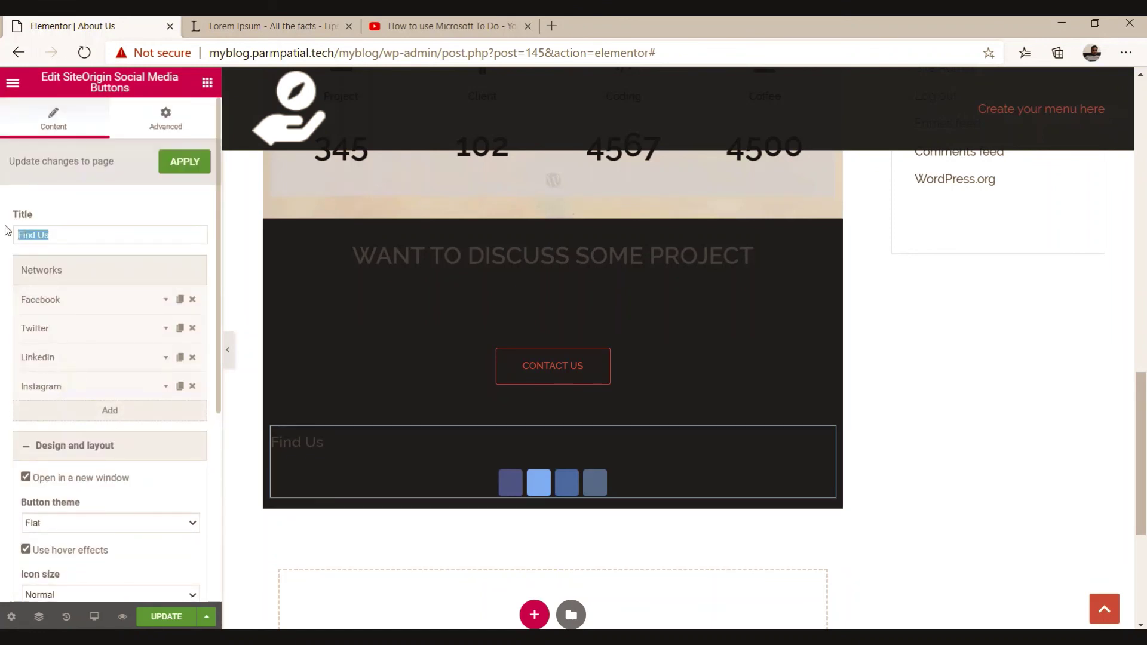
key(BackSpace)
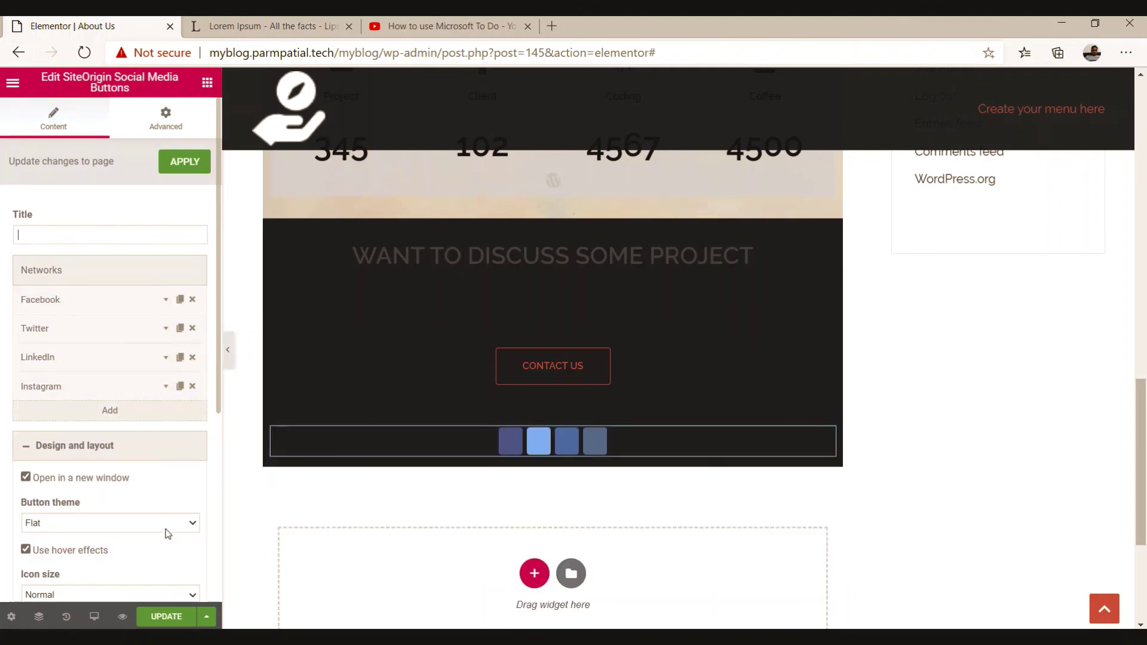
click(167, 617)
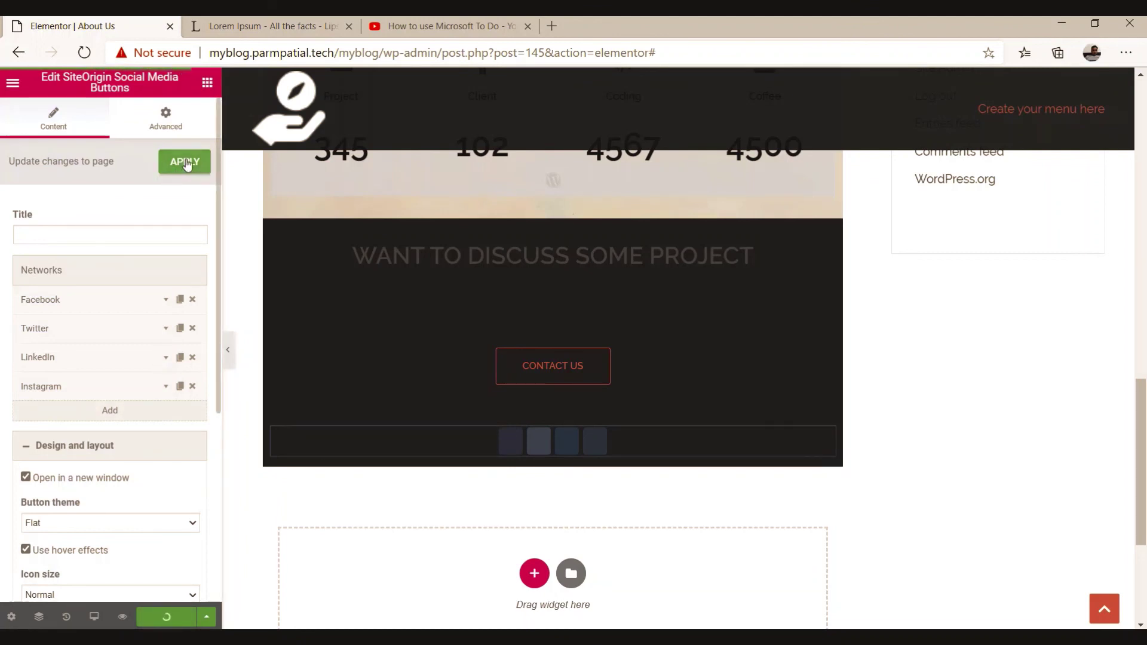
click(186, 163)
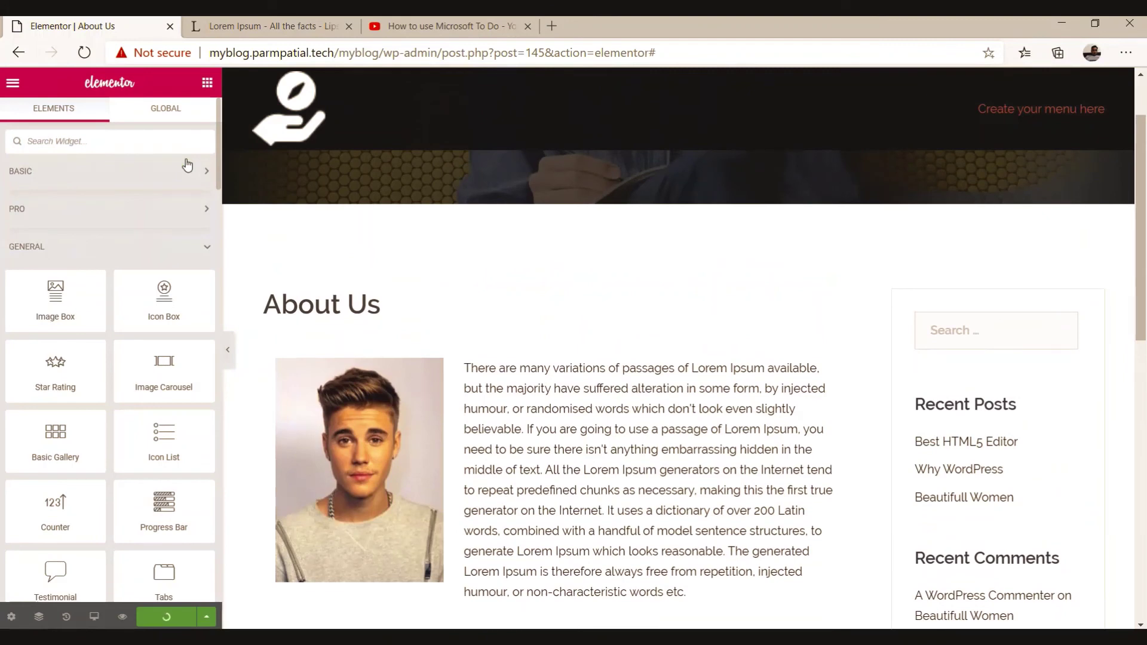
Step: Check the page's lower sections in the editor and open the live About Us page
scroll(602, 490, down, 5)
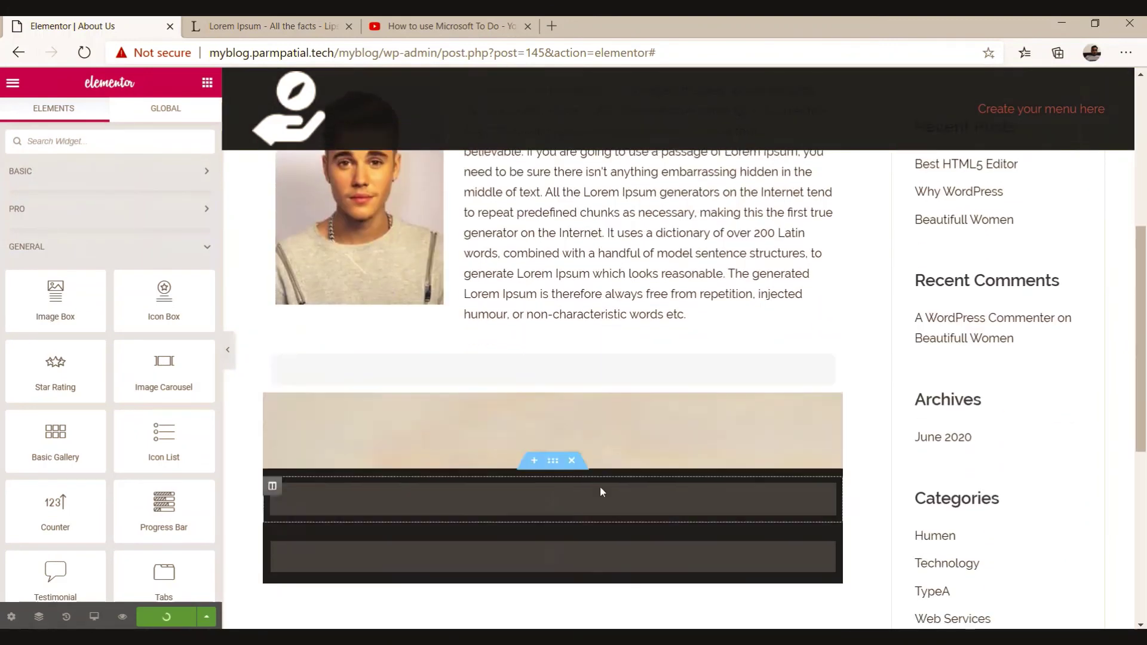
scroll(574, 418, down, 4)
scroll(560, 353, up, 2)
scroll(560, 355, down, 5)
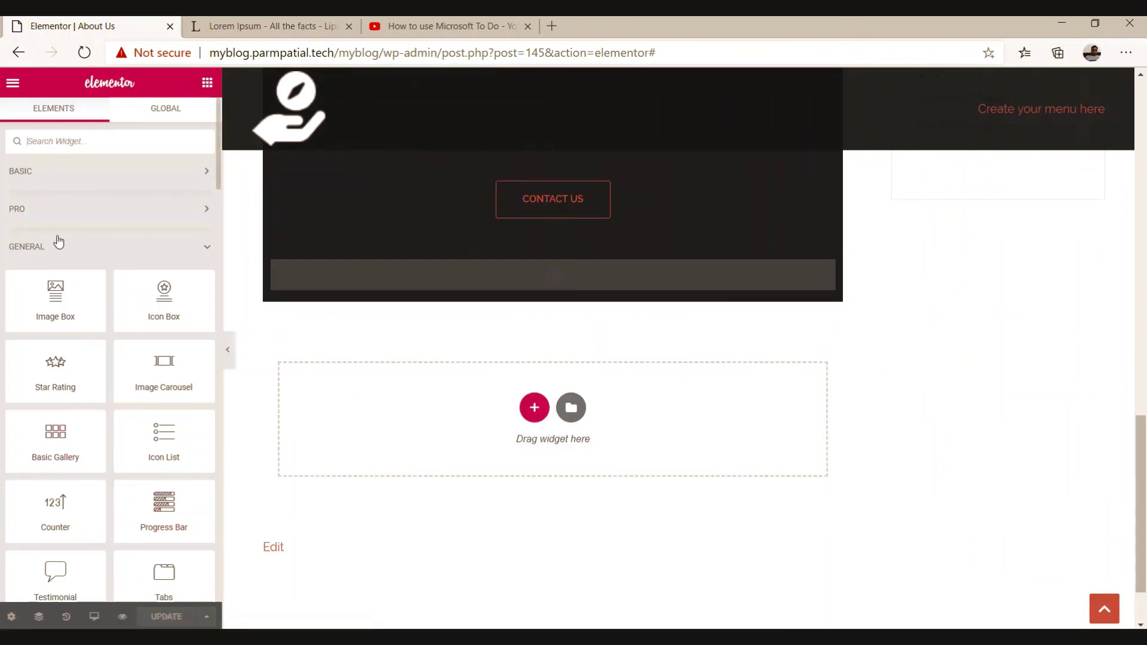
click(13, 85)
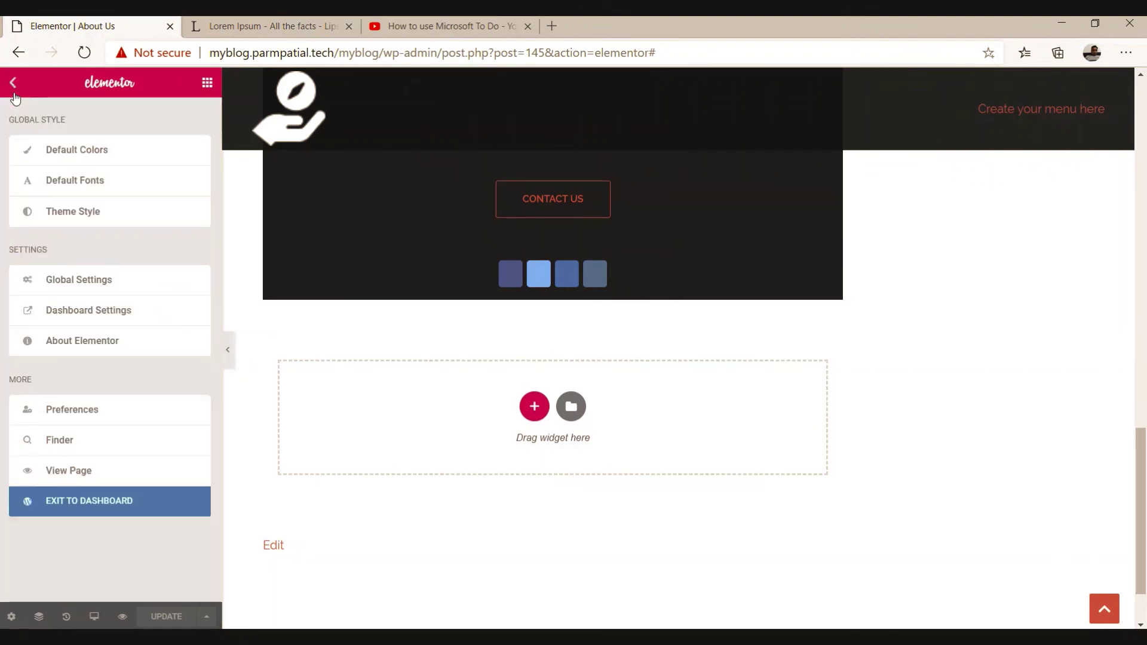
click(70, 471)
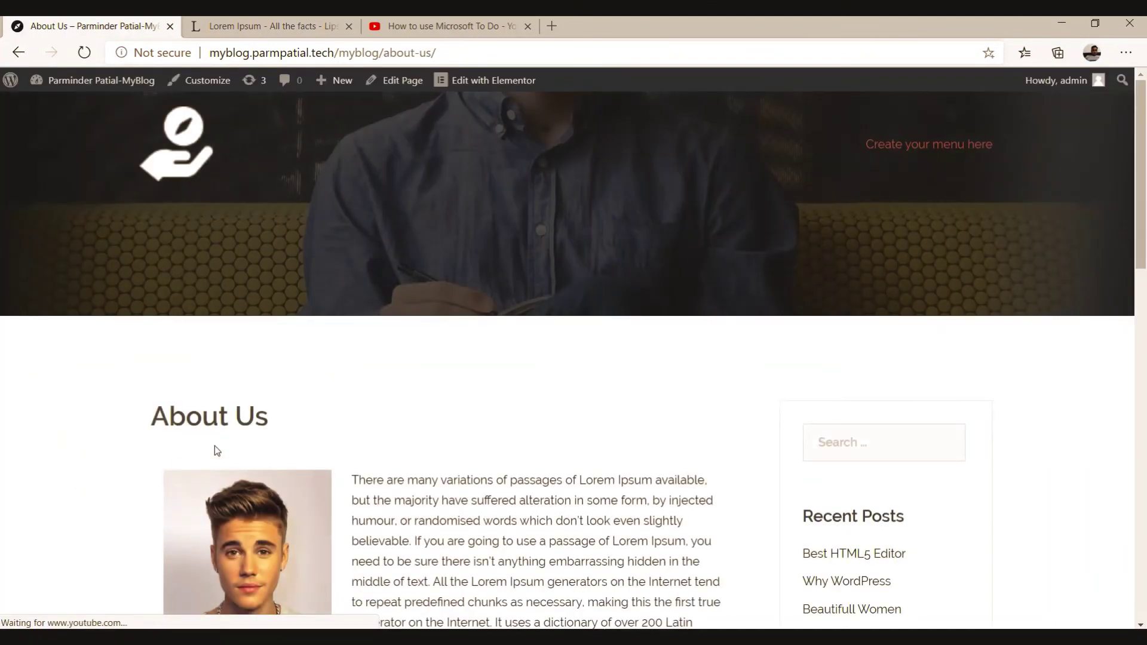
Step: Review the live About Us page from the header through the video, facts, call-to-action and social media buttons sections
scroll(263, 345, down, 10)
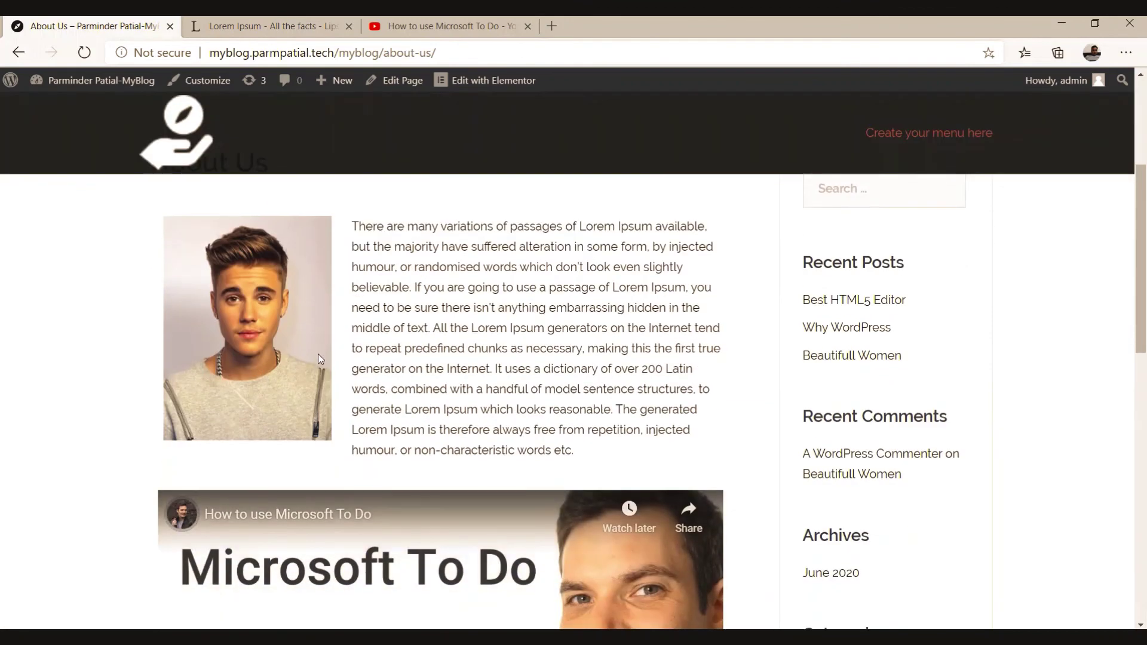
scroll(316, 372, down, 7)
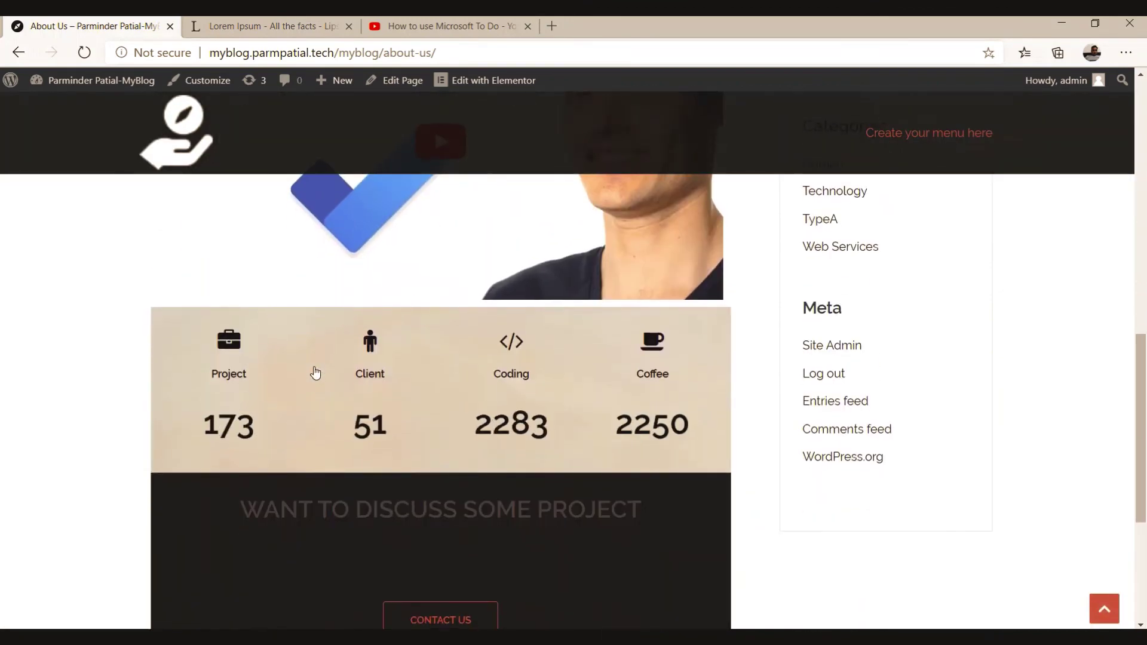
scroll(315, 372, down, 1)
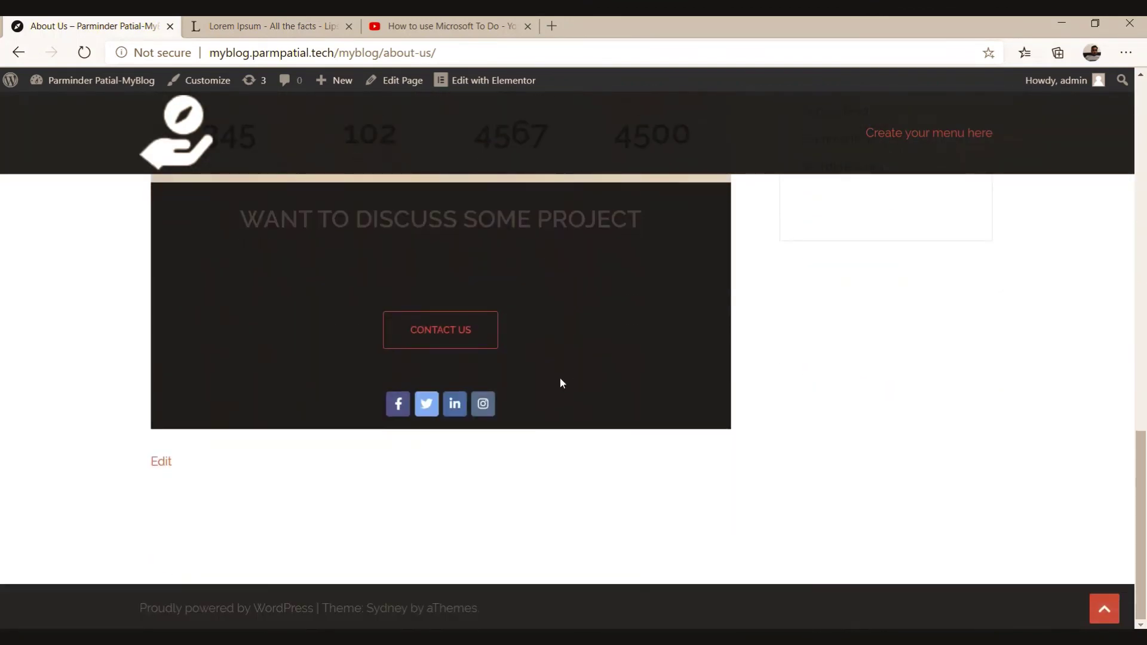
scroll(319, 403, up, 18)
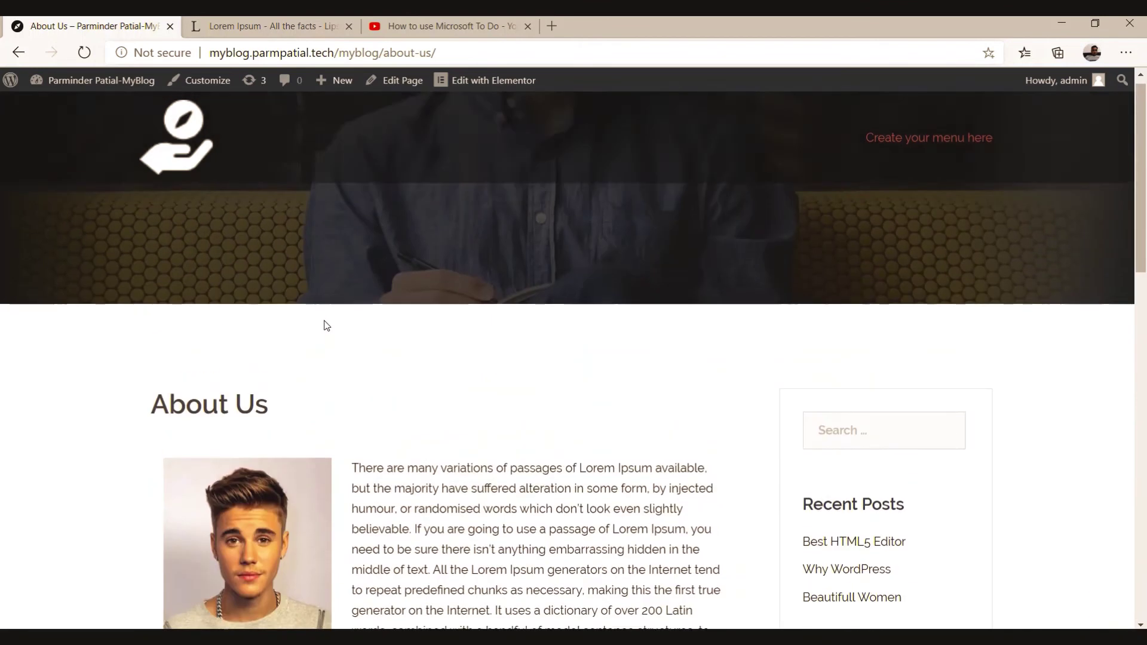
scroll(324, 350, down, 15)
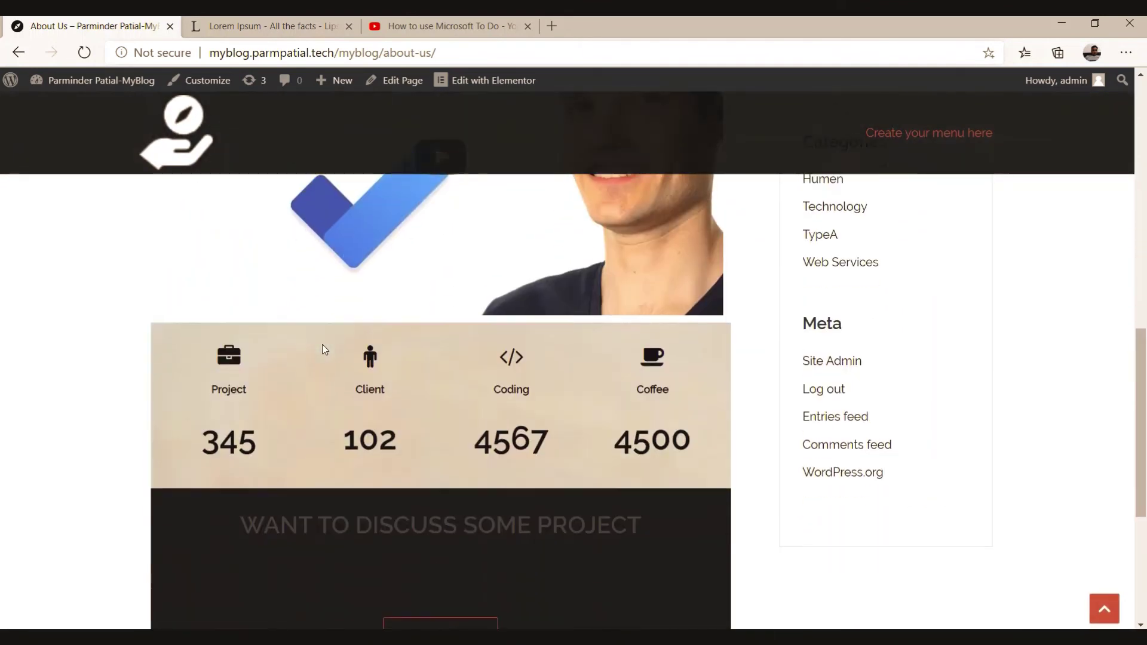
scroll(322, 343, up, 18)
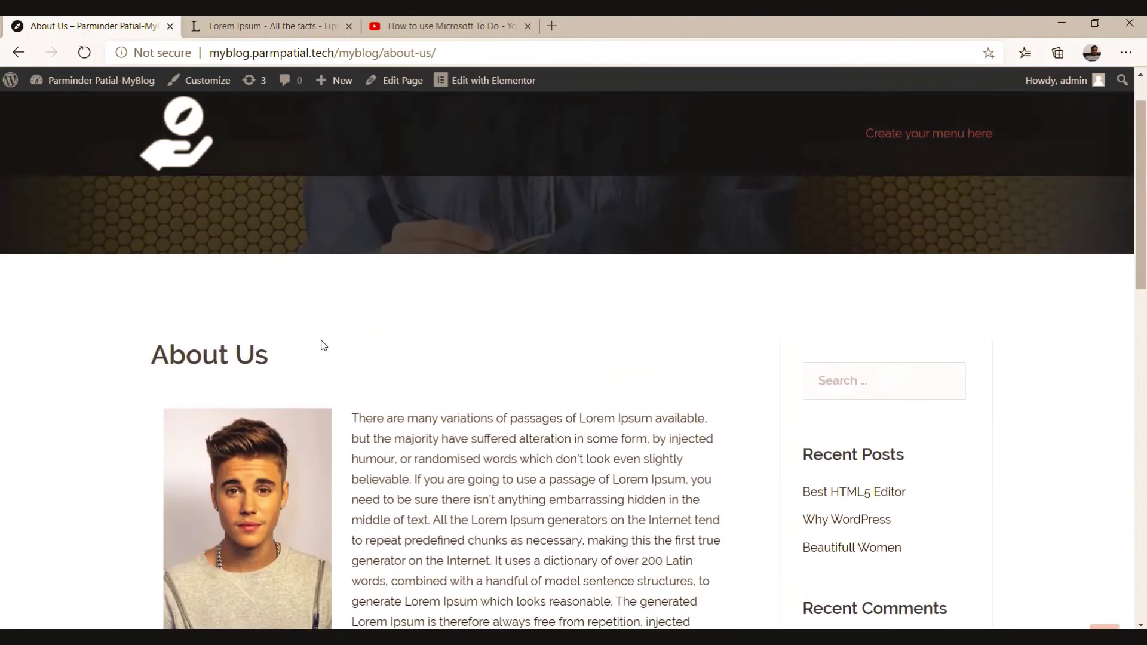
scroll(322, 324, down, 15)
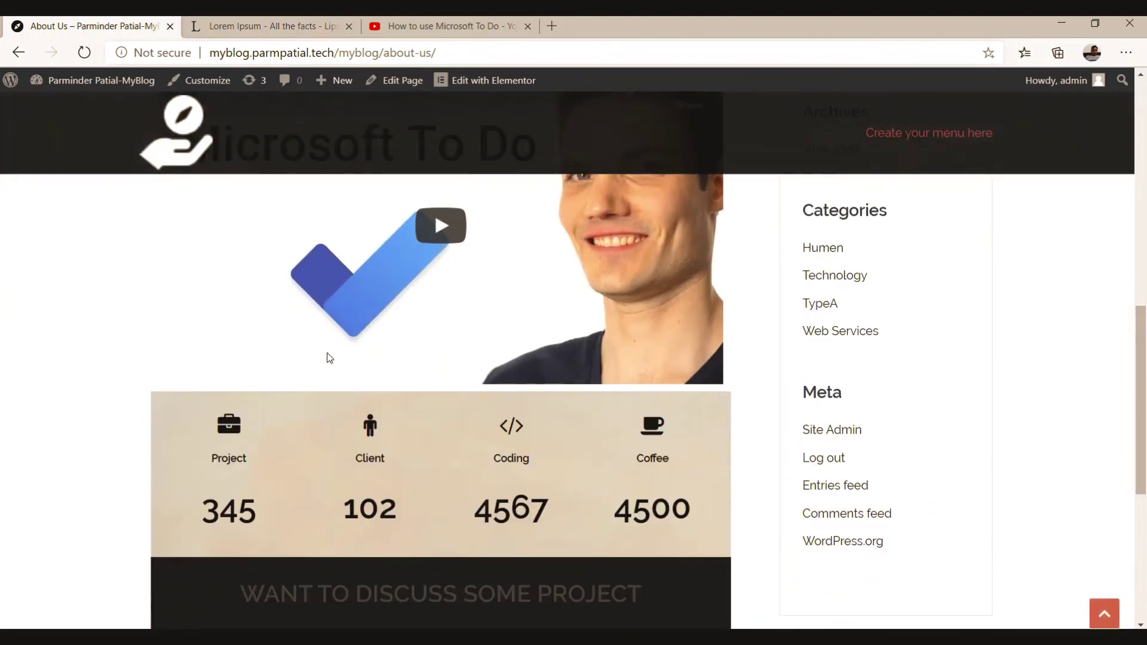